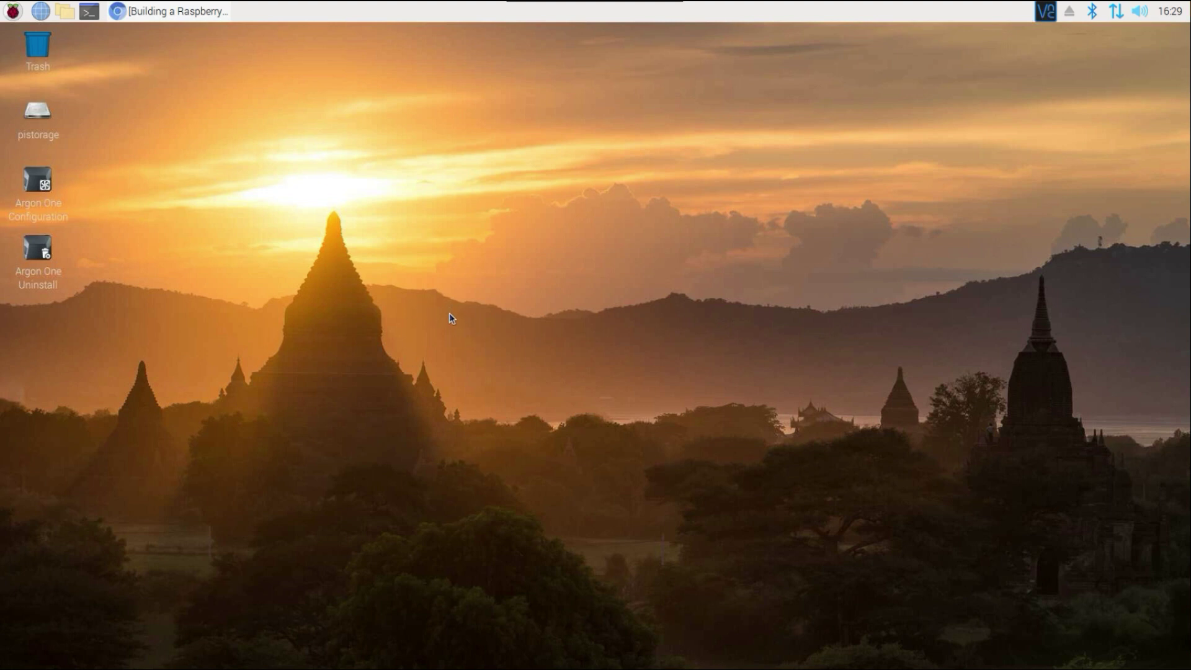
Show the Pi's network status: eth0 at 192.168.1.58/24, wlan0 not associated.
mouse_move(1117, 24)
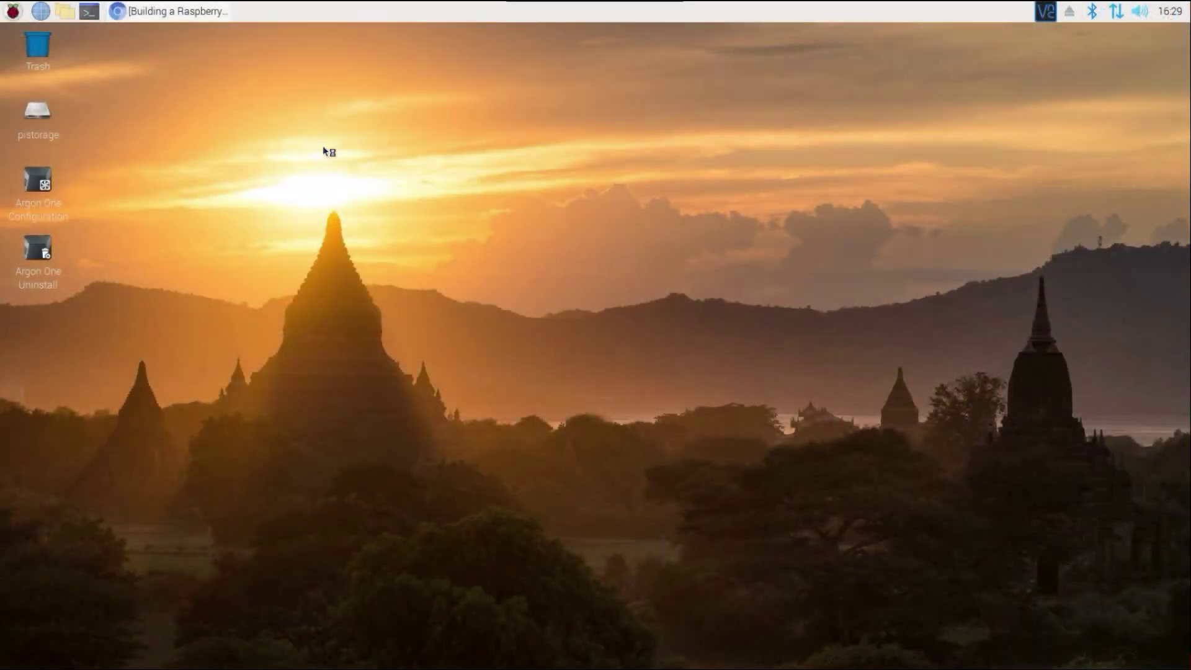
Run ifconfig in a terminal, highlight eth0's 192.168.1.58 address, then close the terminal.
key("ctrl+alt+t")
left_click(494, 281)
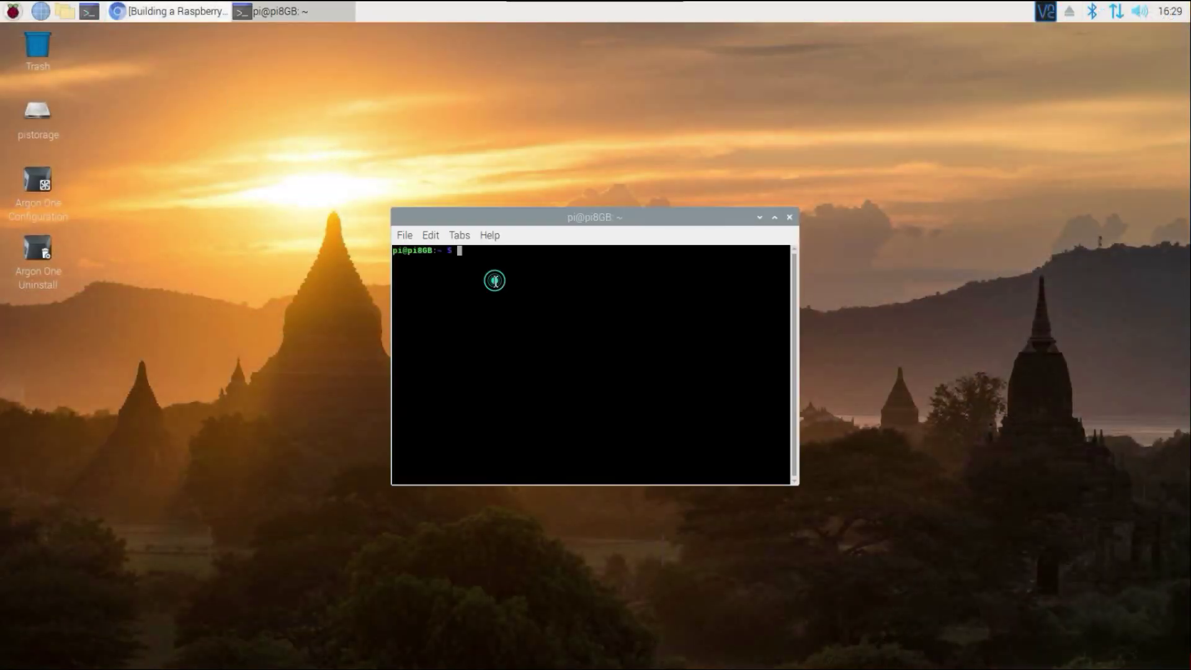
type("ifconfig")
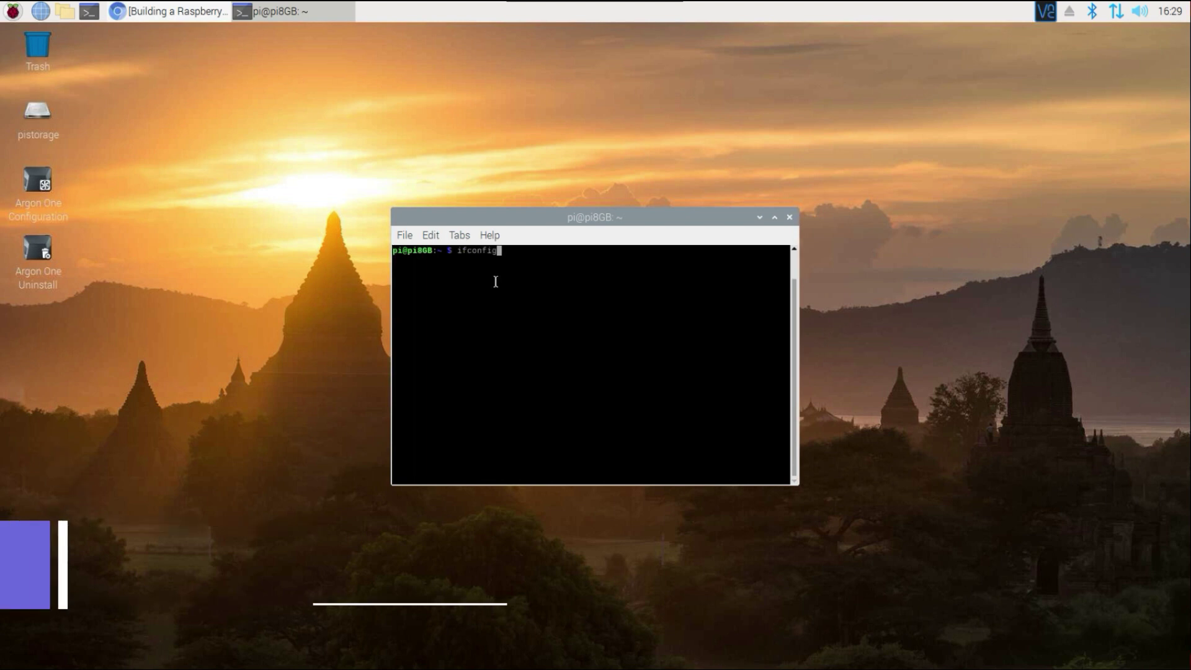
key("Return")
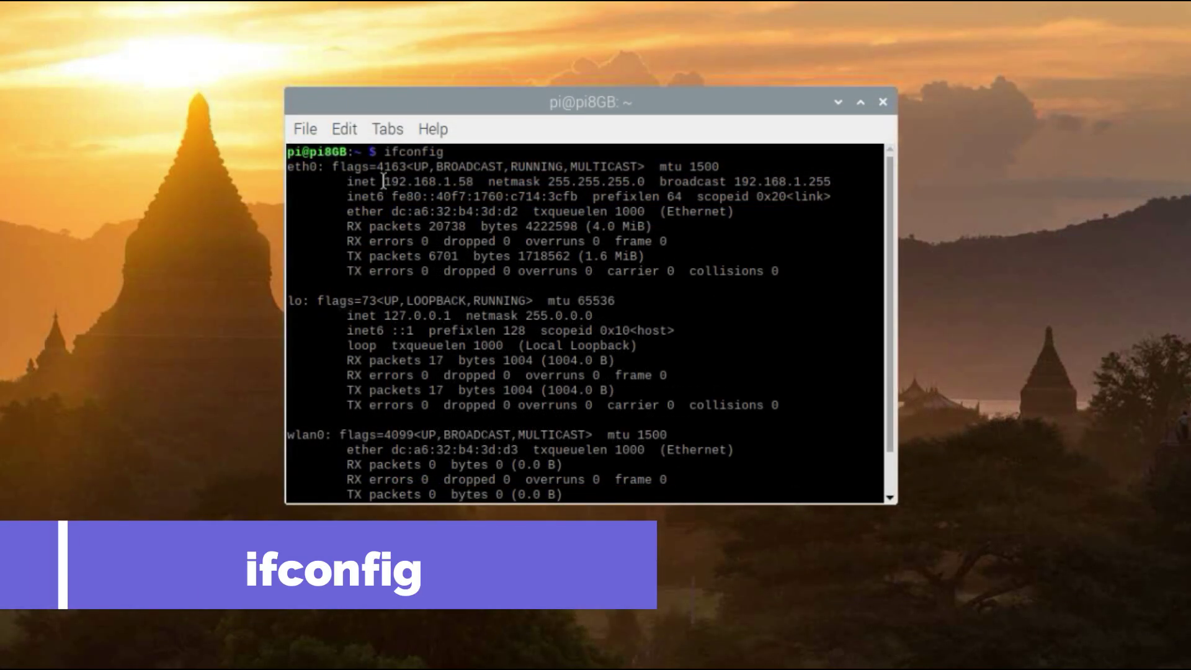
left_click_drag(384, 181, 472, 181)
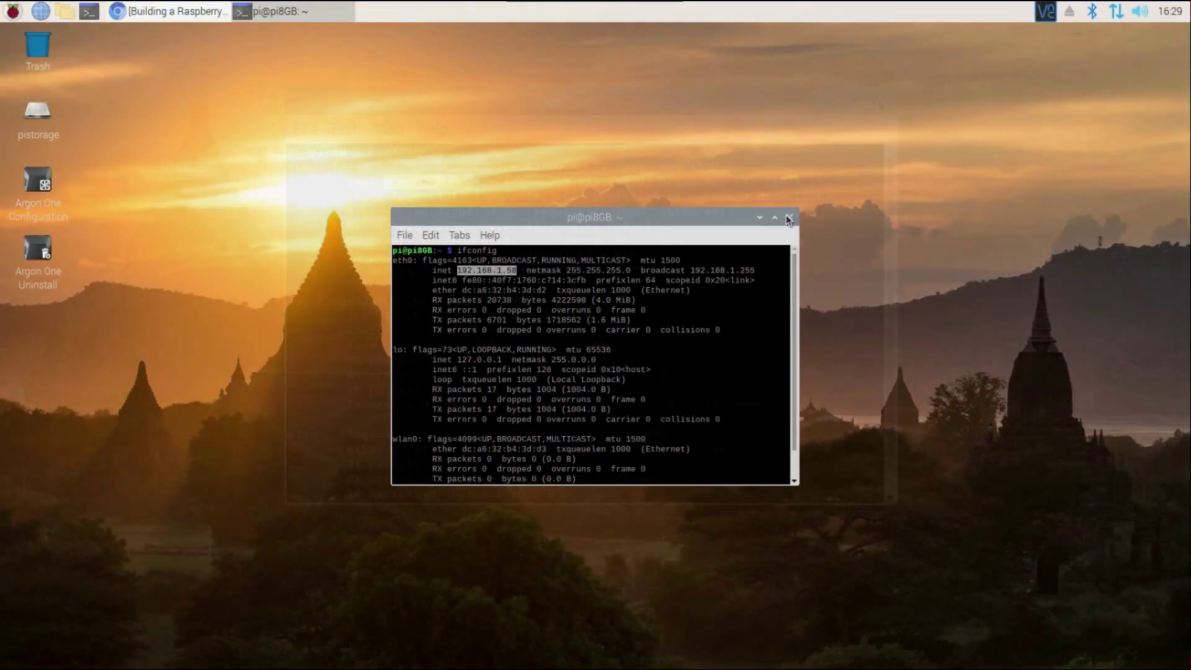
left_click(881, 102)
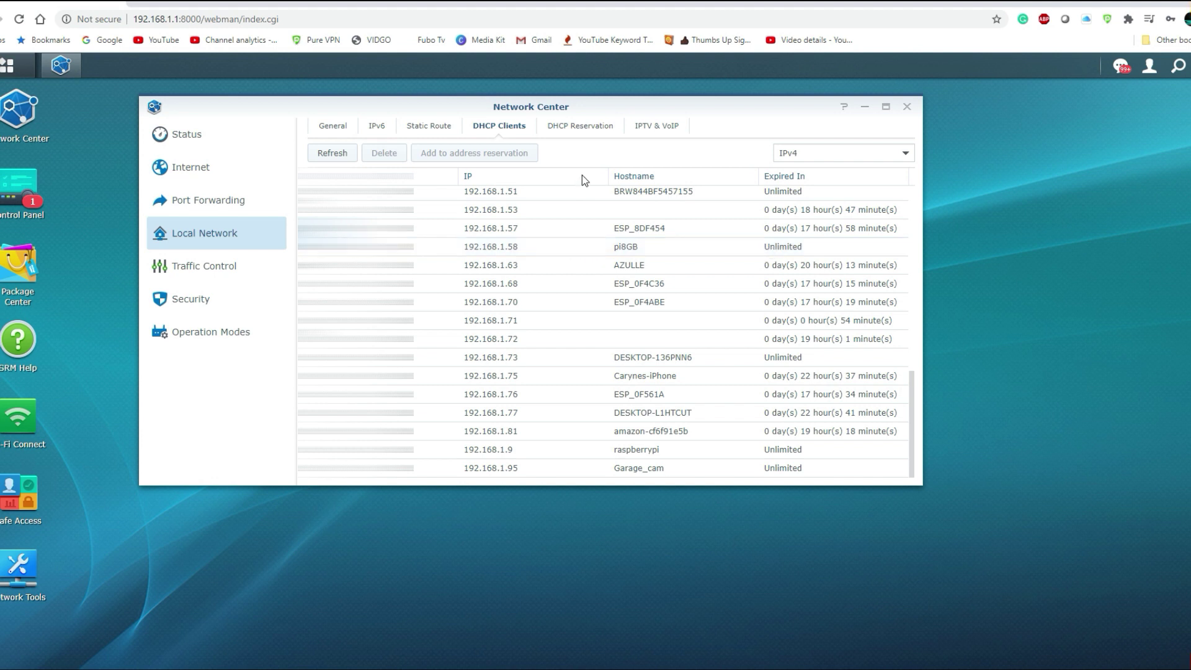
Switch from the DHCP Clients list to the DHCP Reservation tab in Local Network.
left_click(594, 126)
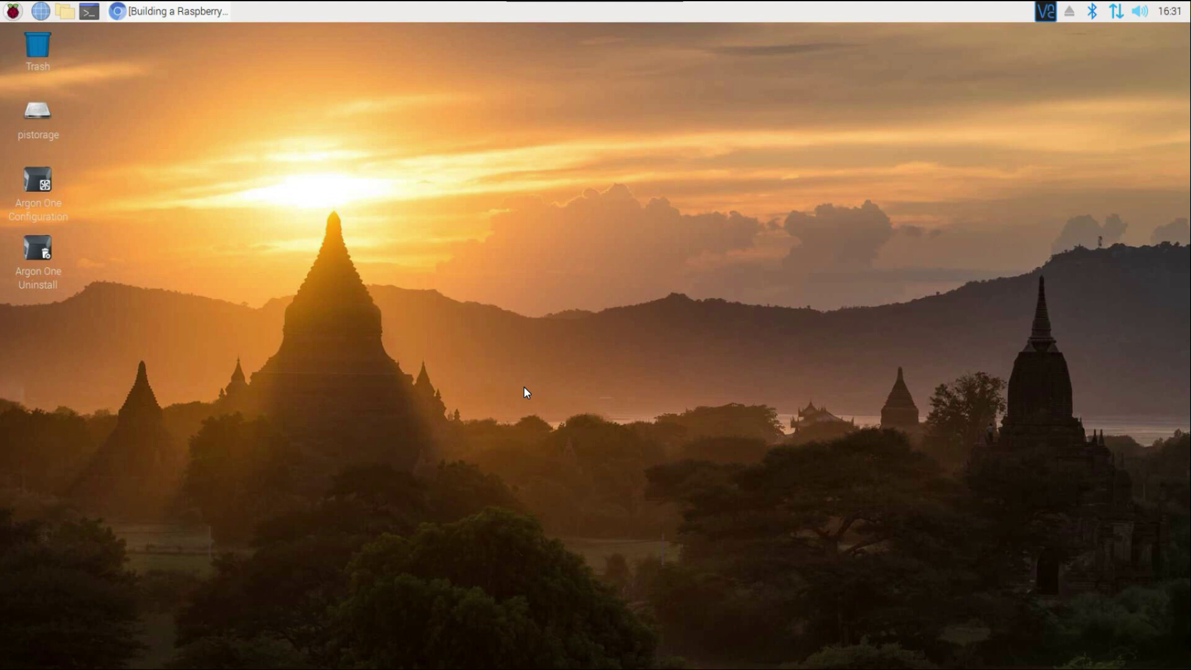
In an enlarged terminal, run apt-get update and dist-upgrade, then the openmediavault install script.
left_click(92, 12)
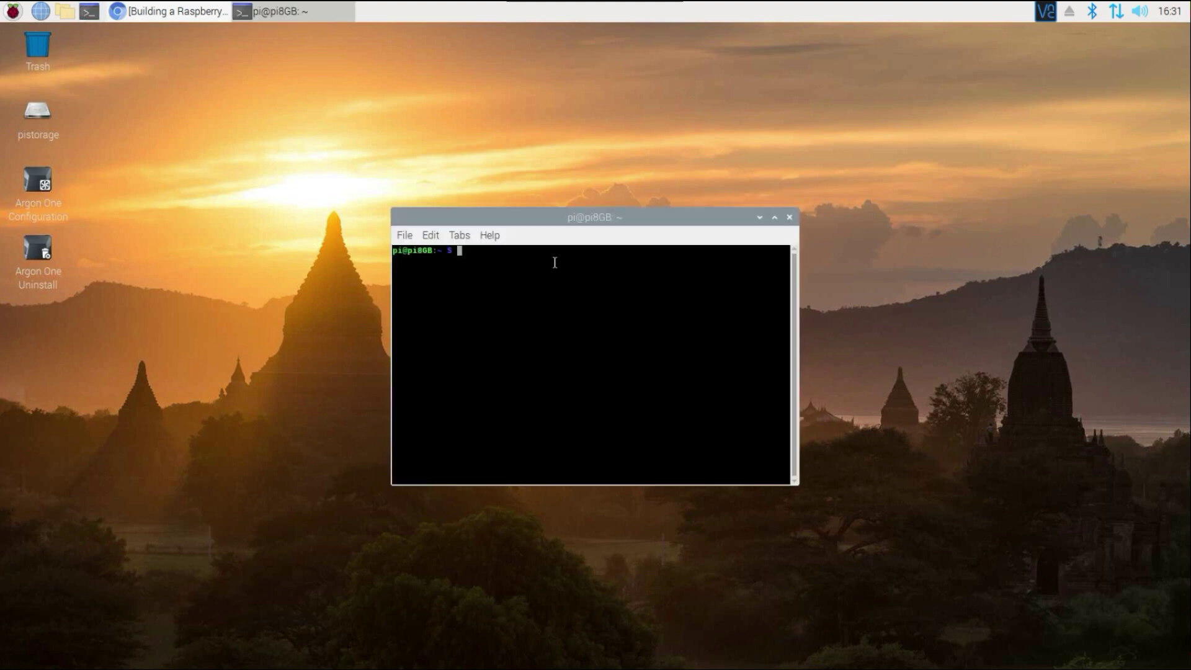
left_click_drag(494, 208, 354, 75)
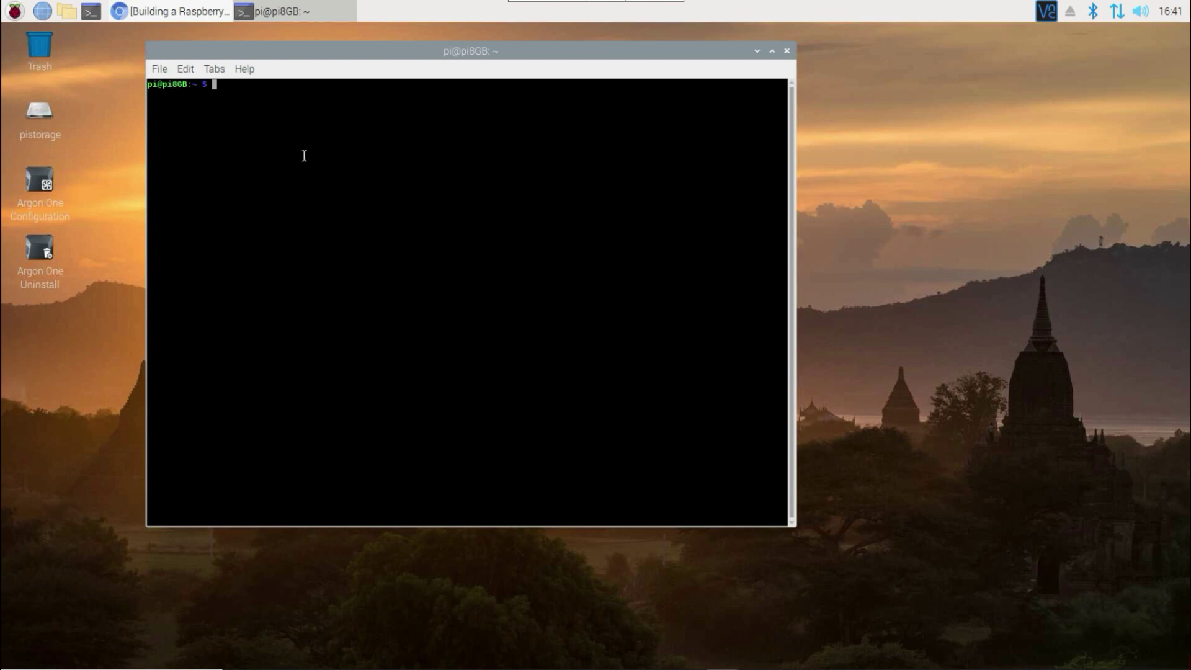
type("sudo a")
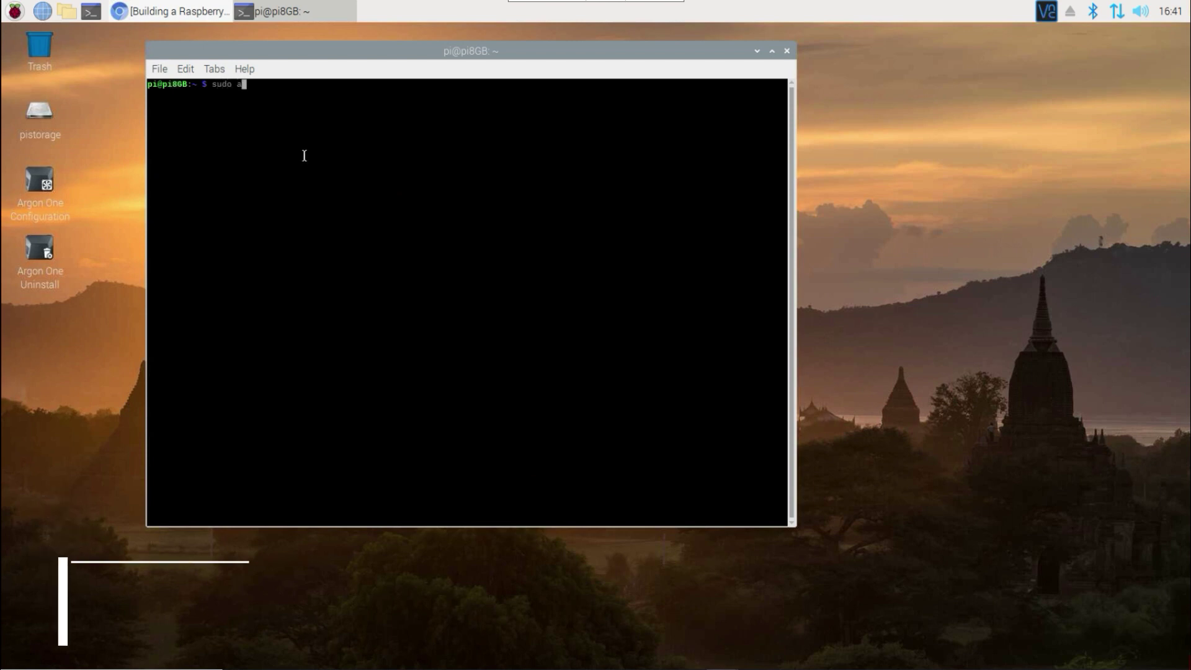
type("pt-get update")
key("Return")
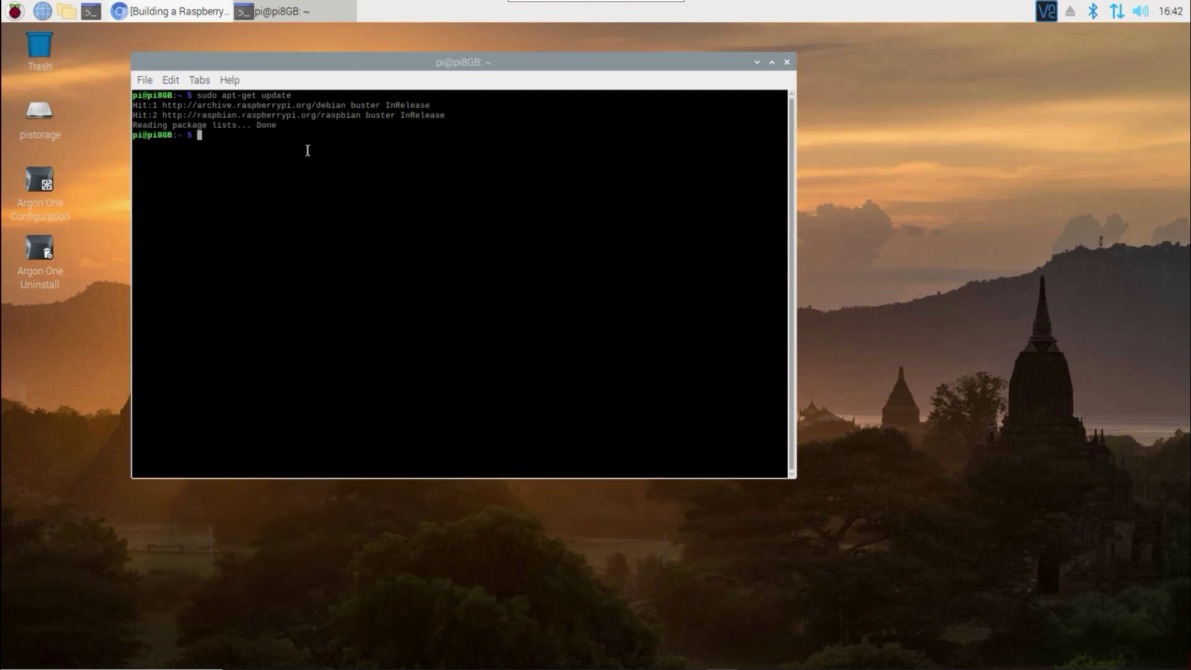
type("sudo apt-get")
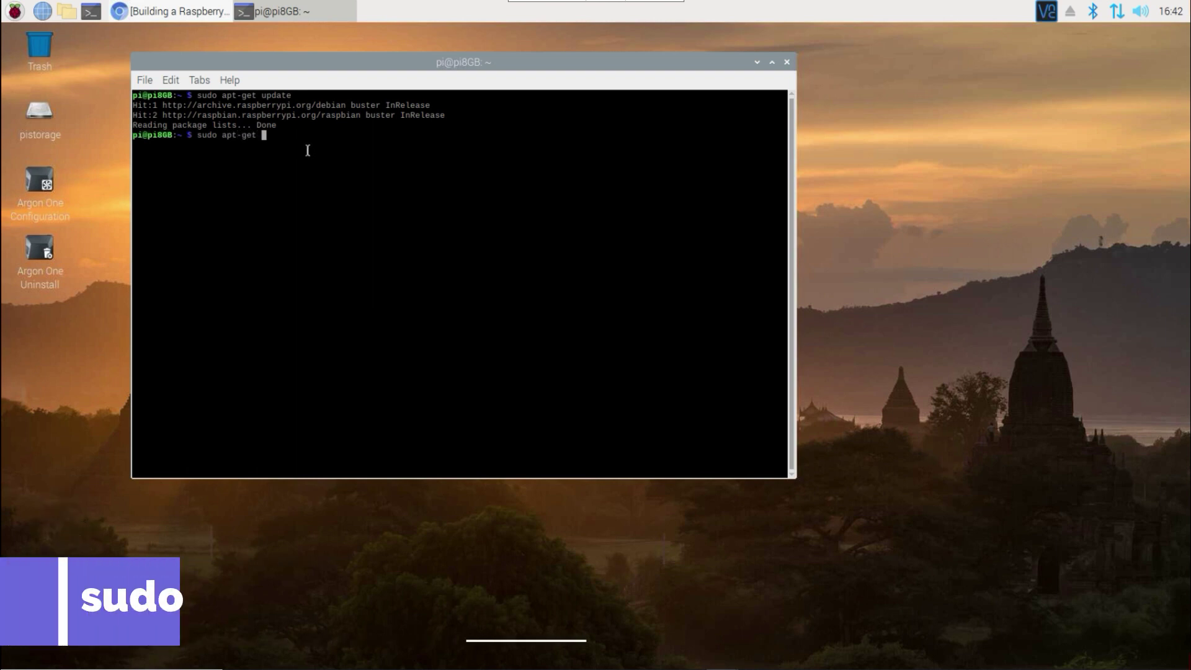
type(" dist-upgrade")
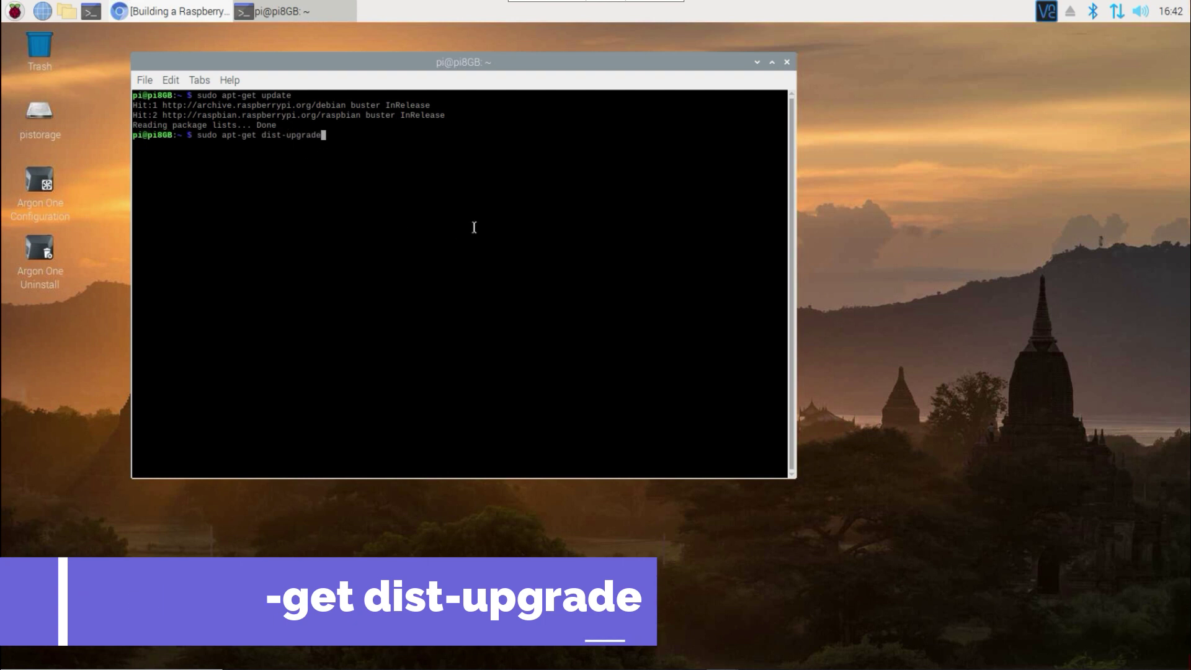
key("Return")
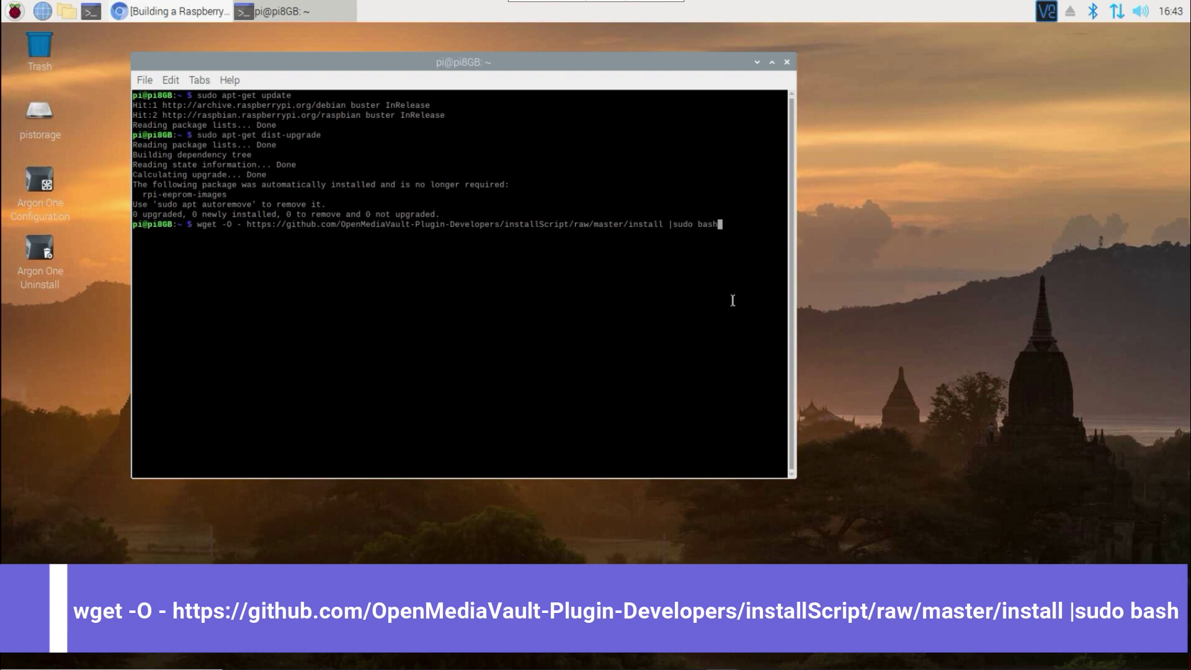
key("Return")
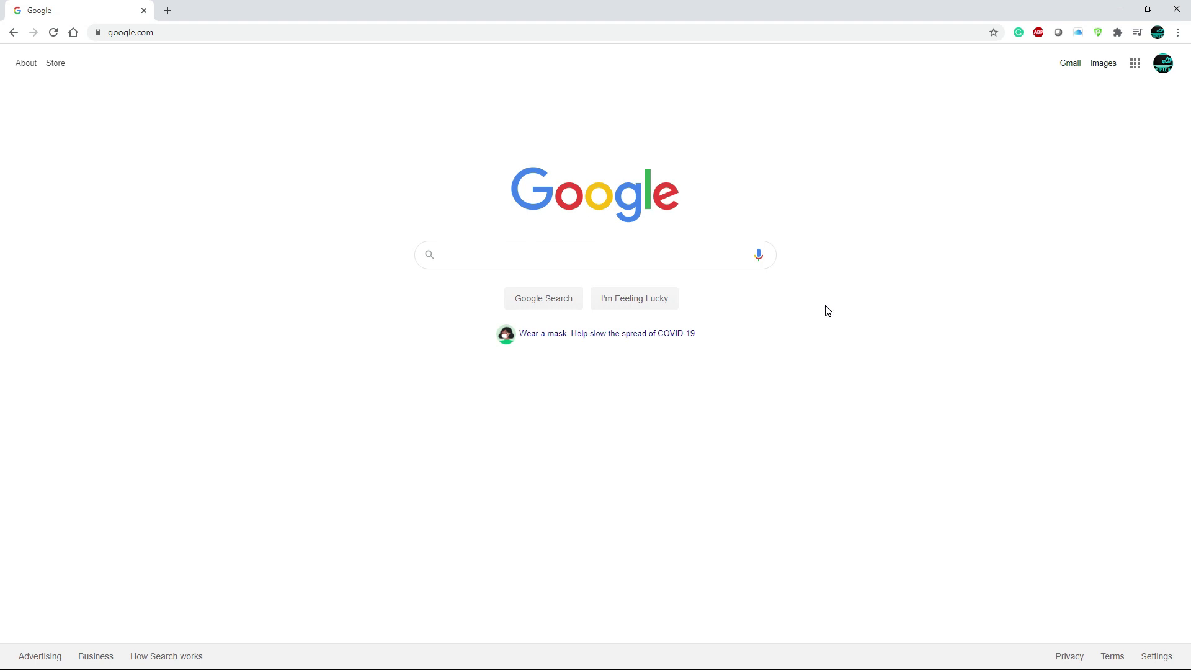
Replace google.com in Chrome's address bar with 192.168.1.58 and load it.
key("ctrl+l")
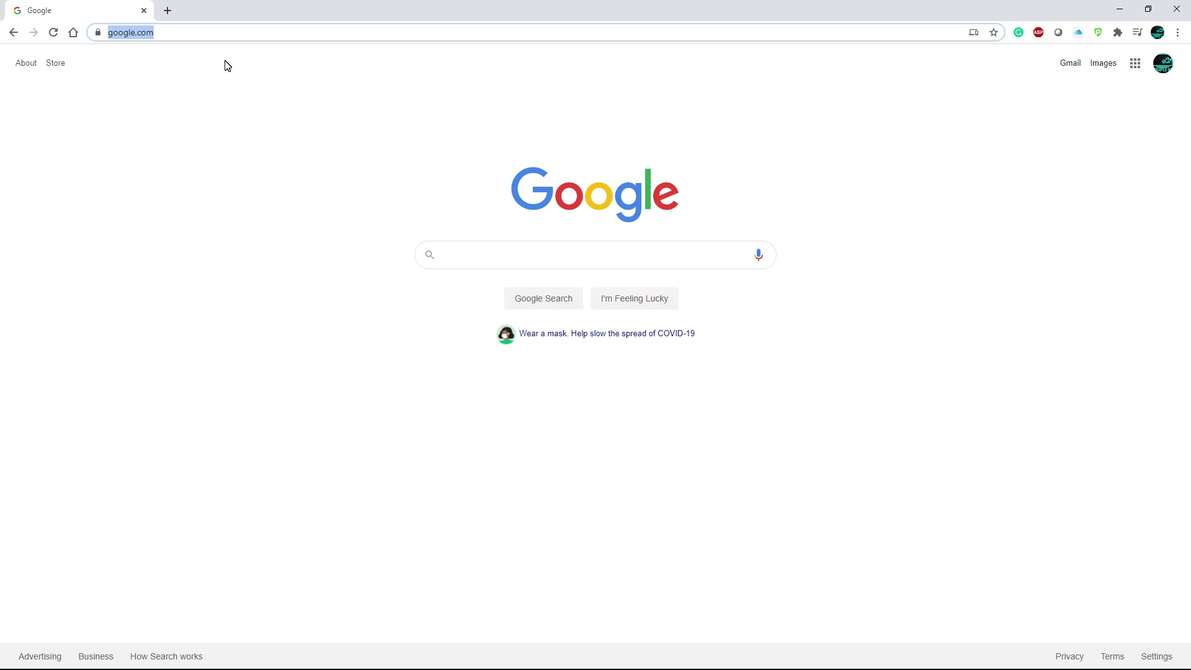
left_click(203, 34)
key("BackSpace")
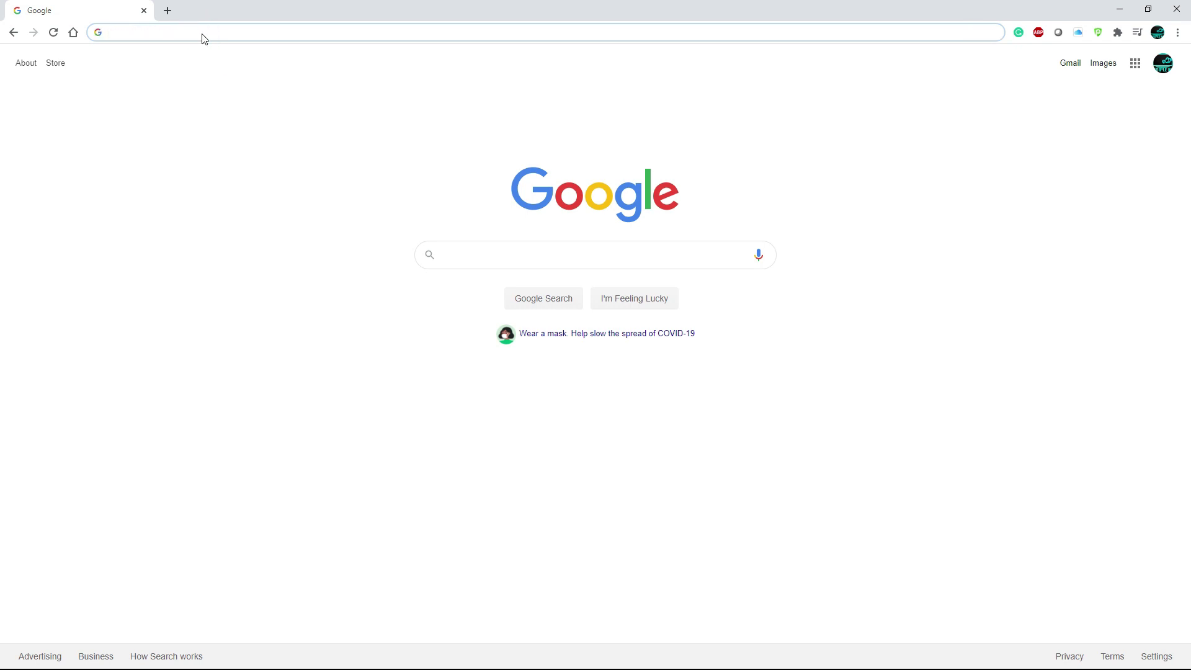
type("1")
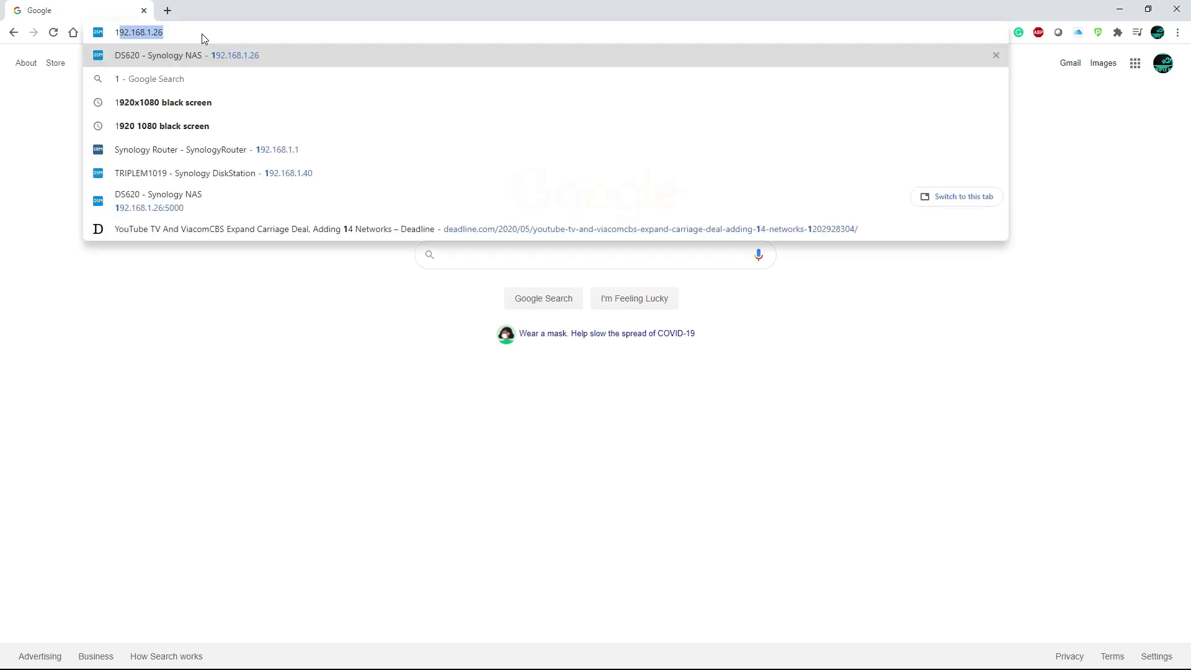
type("92.168.1.")
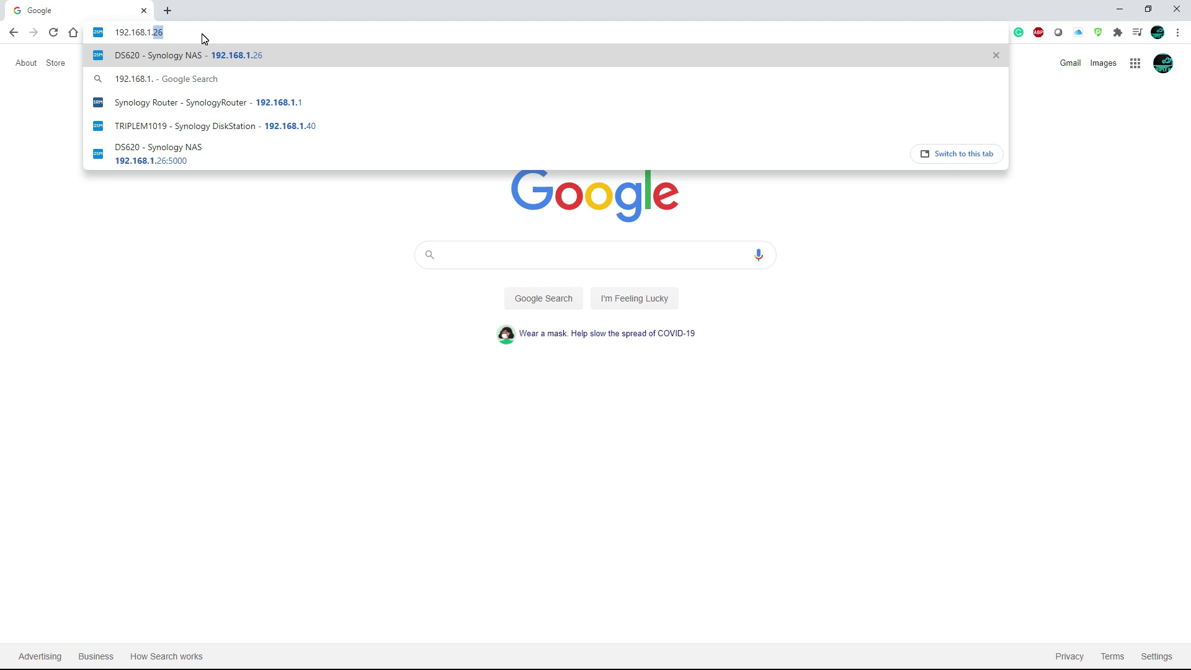
type("58")
key("Return")
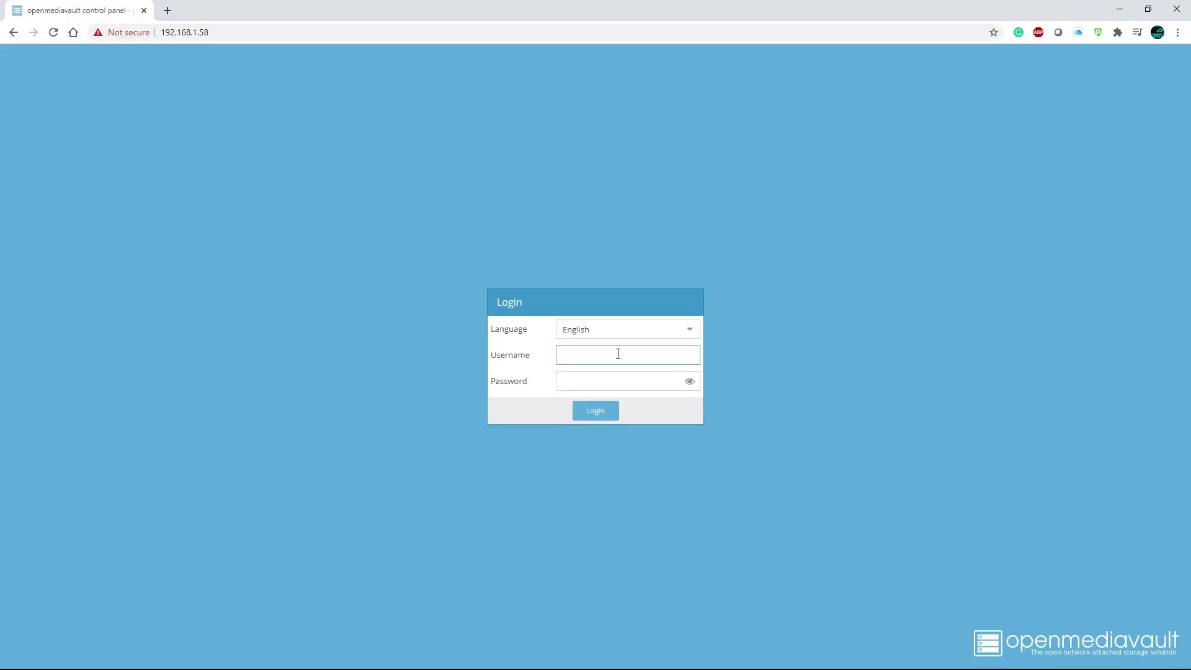
Log in with the default administrator username and password, revealing the password to verify it.
type("admin")
key("Tab")
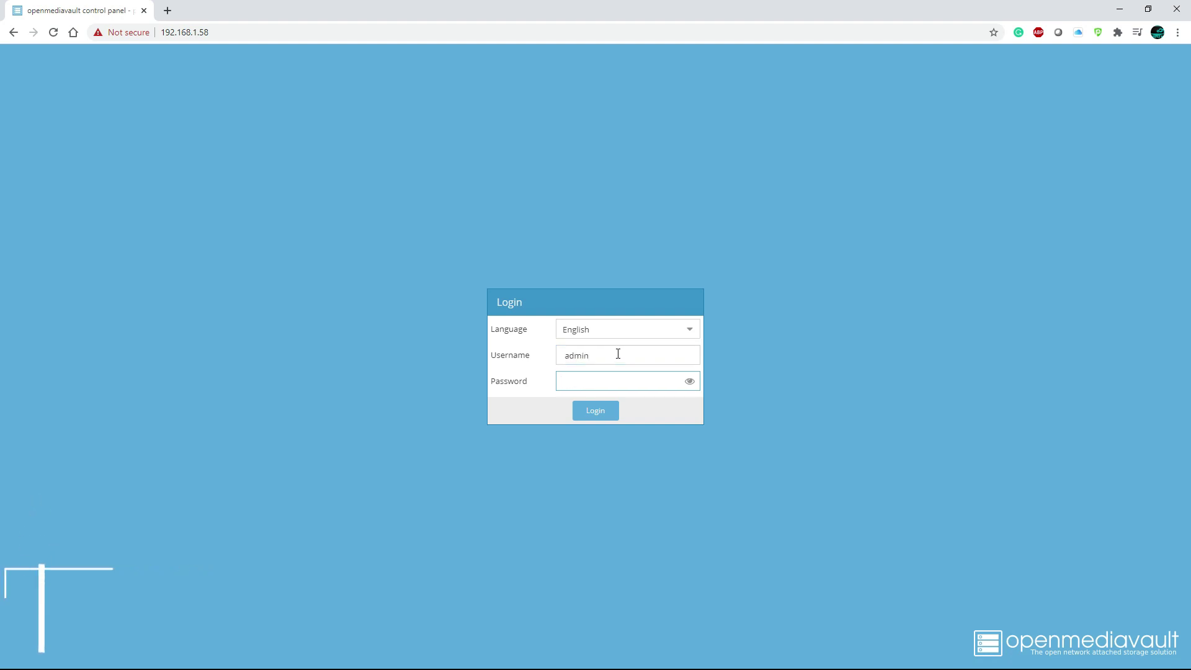
type("openmediavault")
left_click(689, 382)
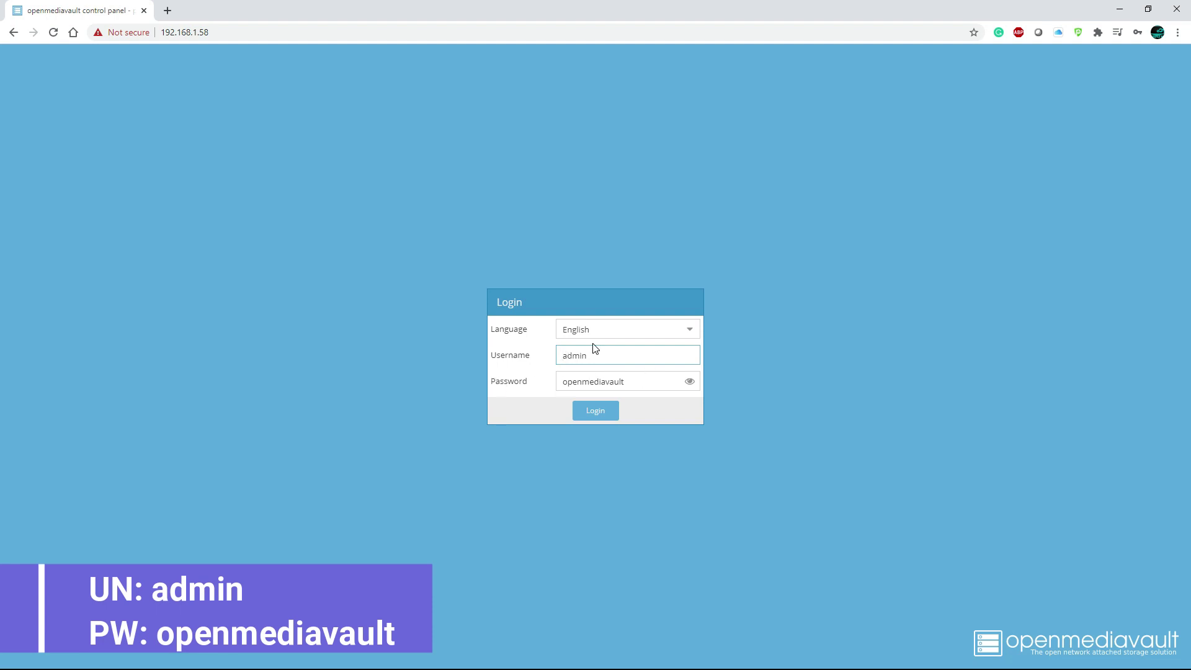
left_click(596, 412)
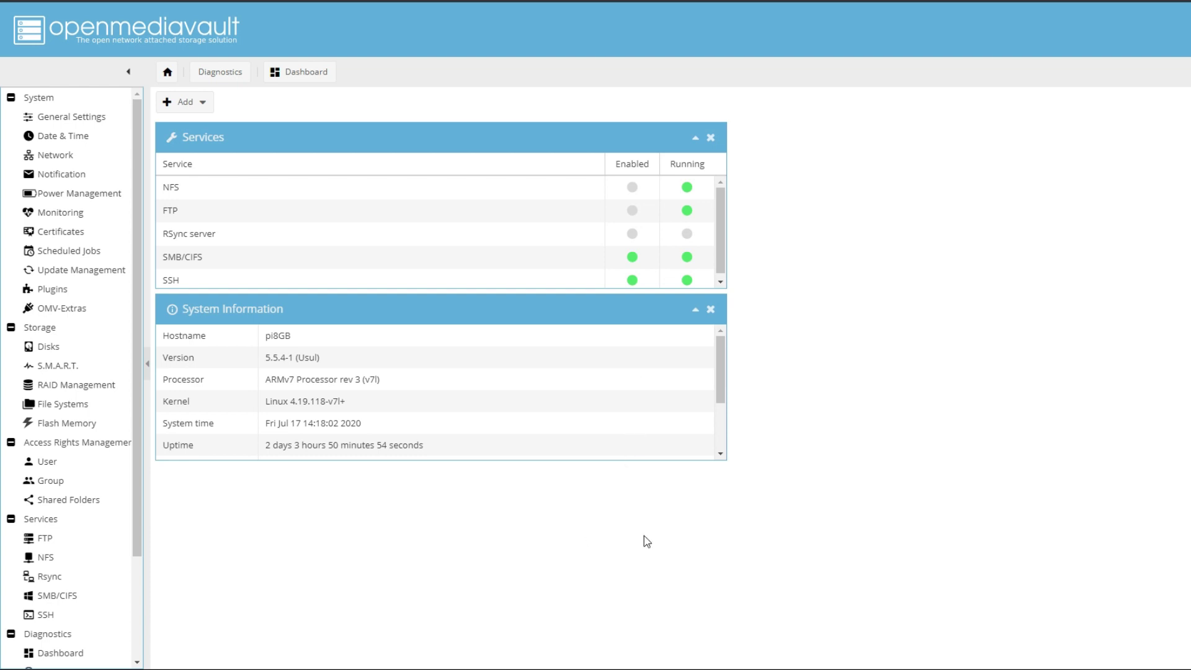
Check the Web Administrator Password settings, then select /dev/sda on the Disks page.
left_click(69, 119)
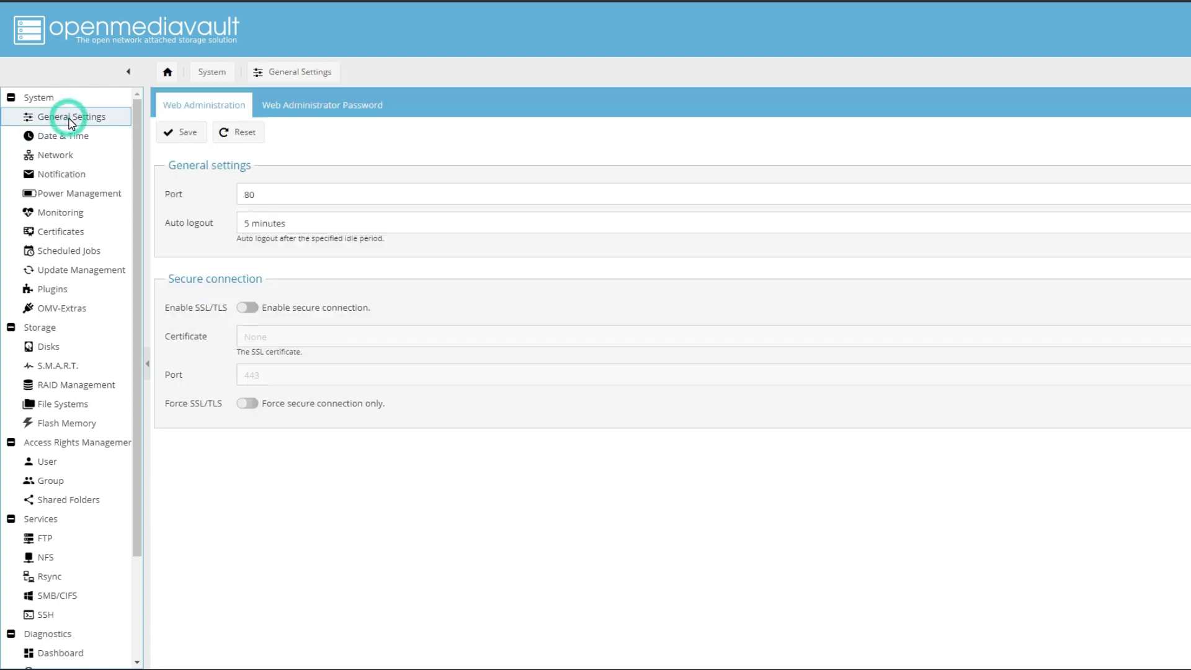
left_click(345, 107)
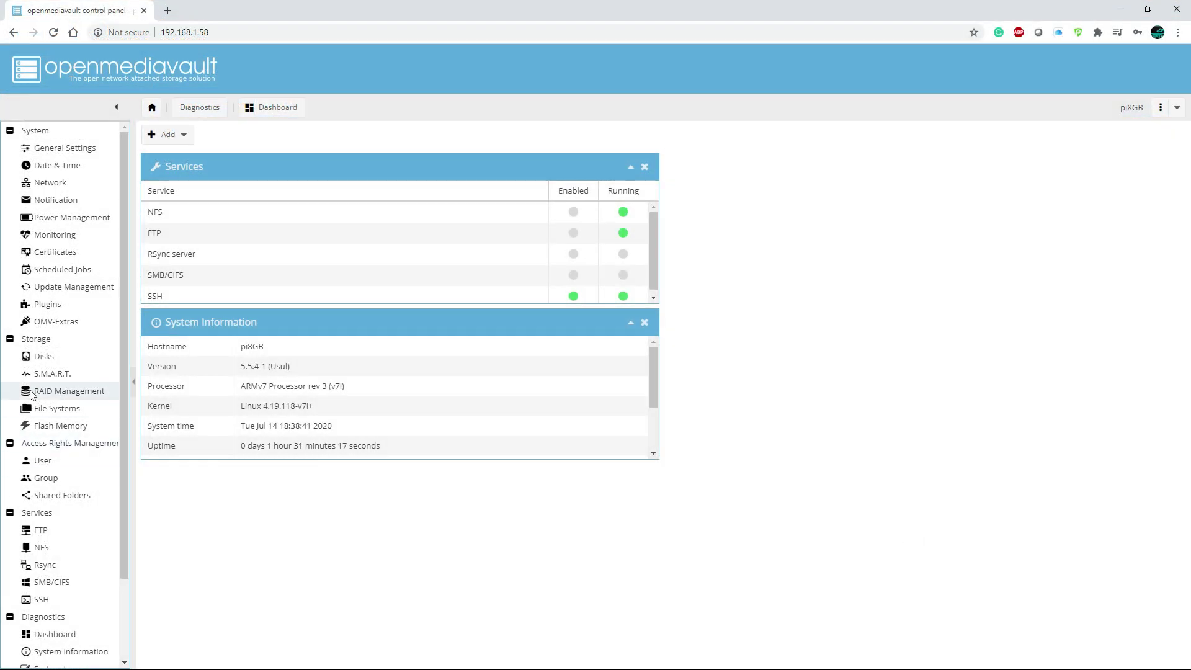
left_click(42, 363)
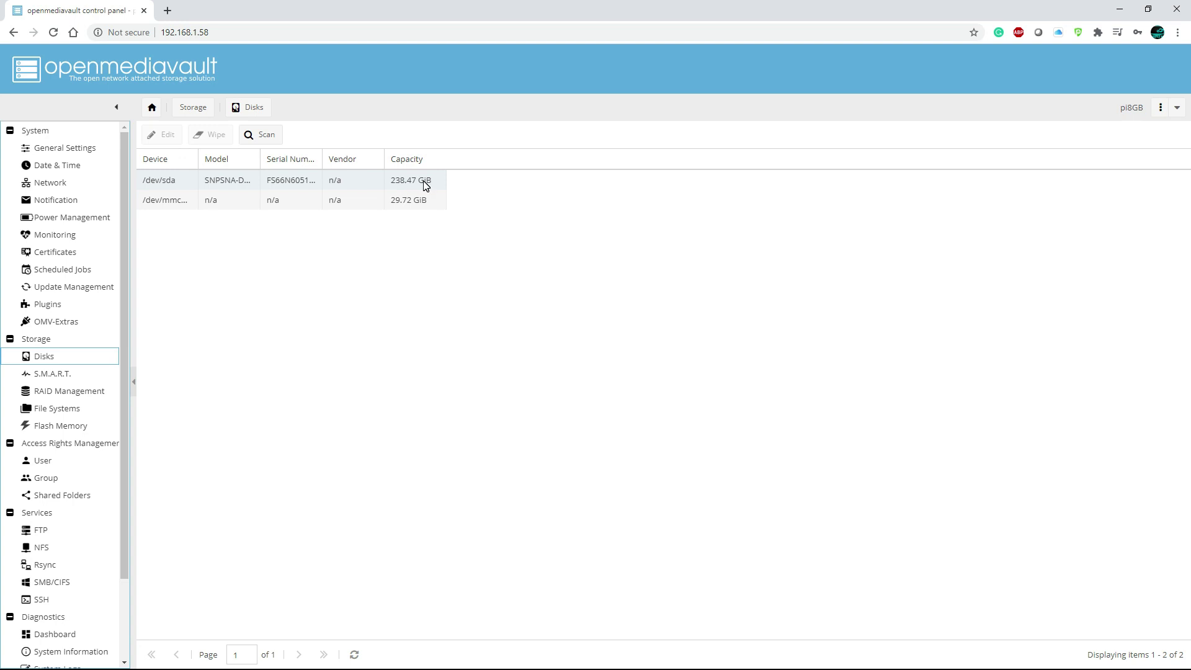
left_click(176, 183)
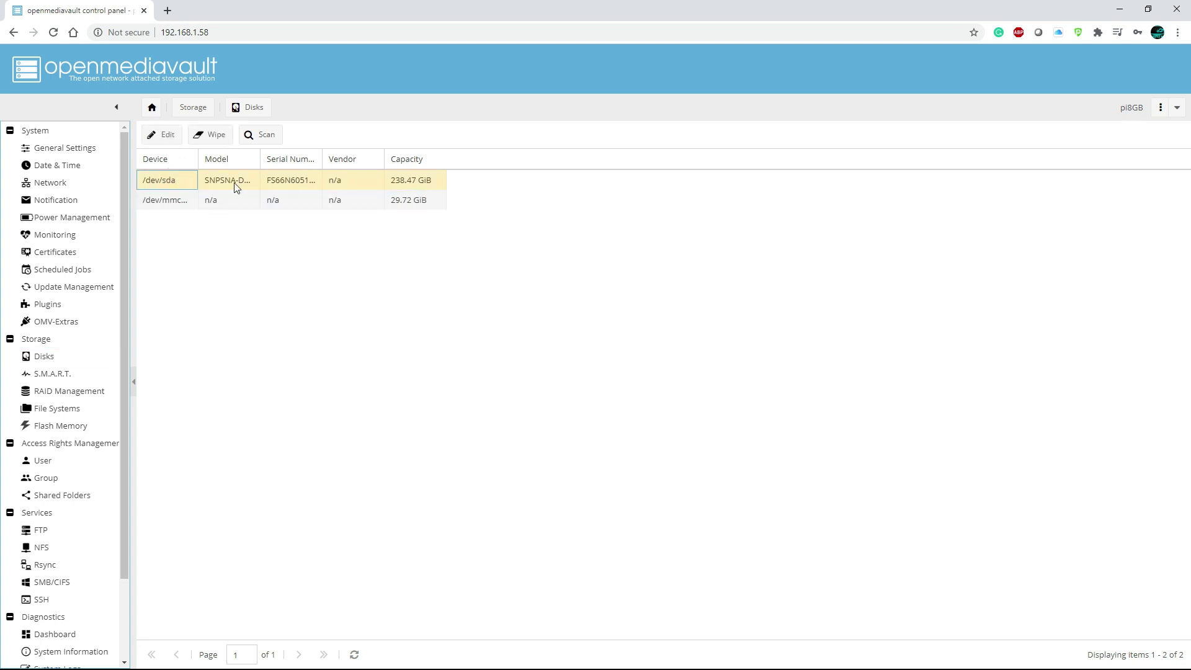
Quick-wipe /dev/sda, confirming the wipe and closing the finished log.
left_click(216, 136)
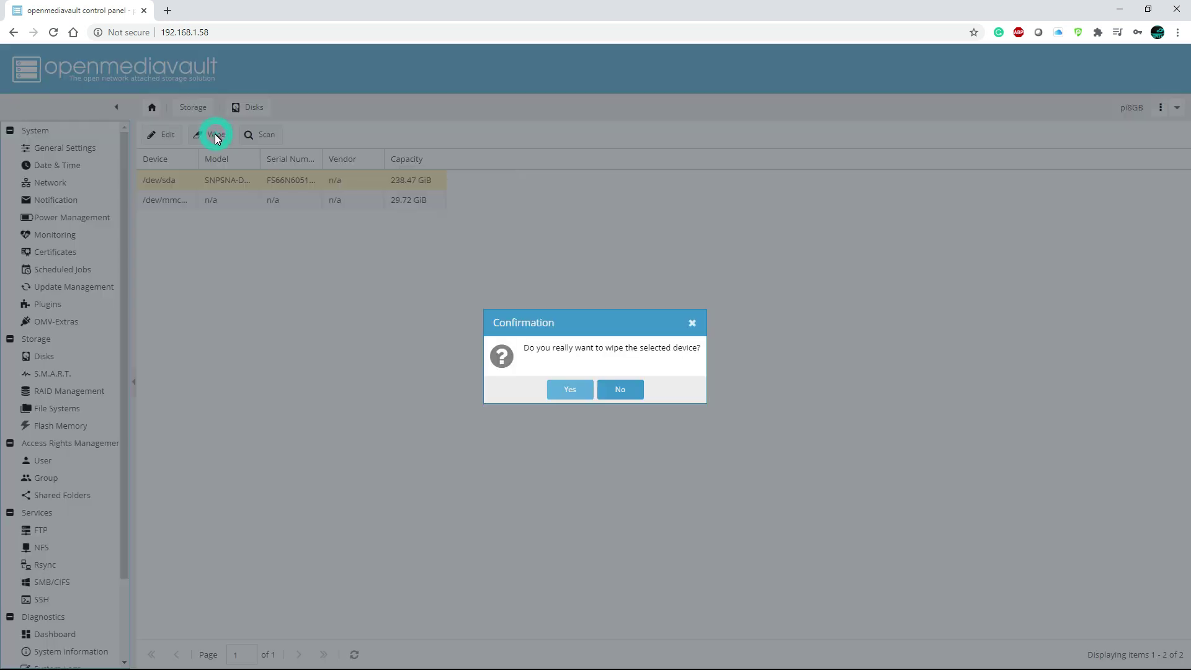
left_click(581, 396)
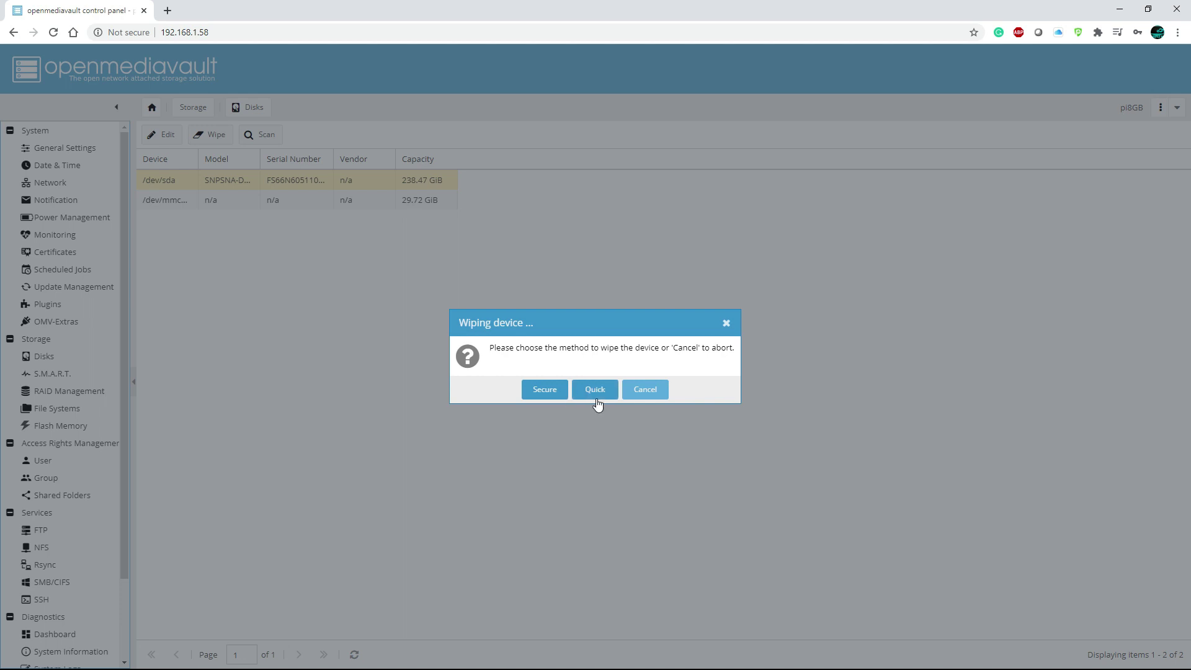
left_click(596, 400)
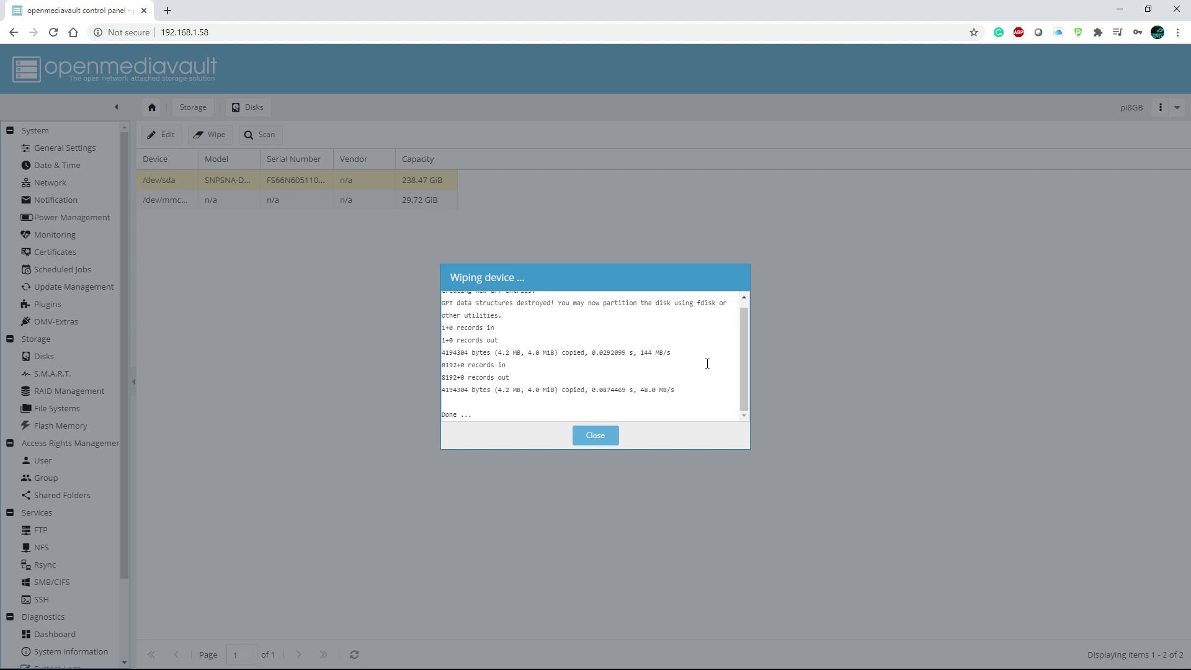
left_click(604, 437)
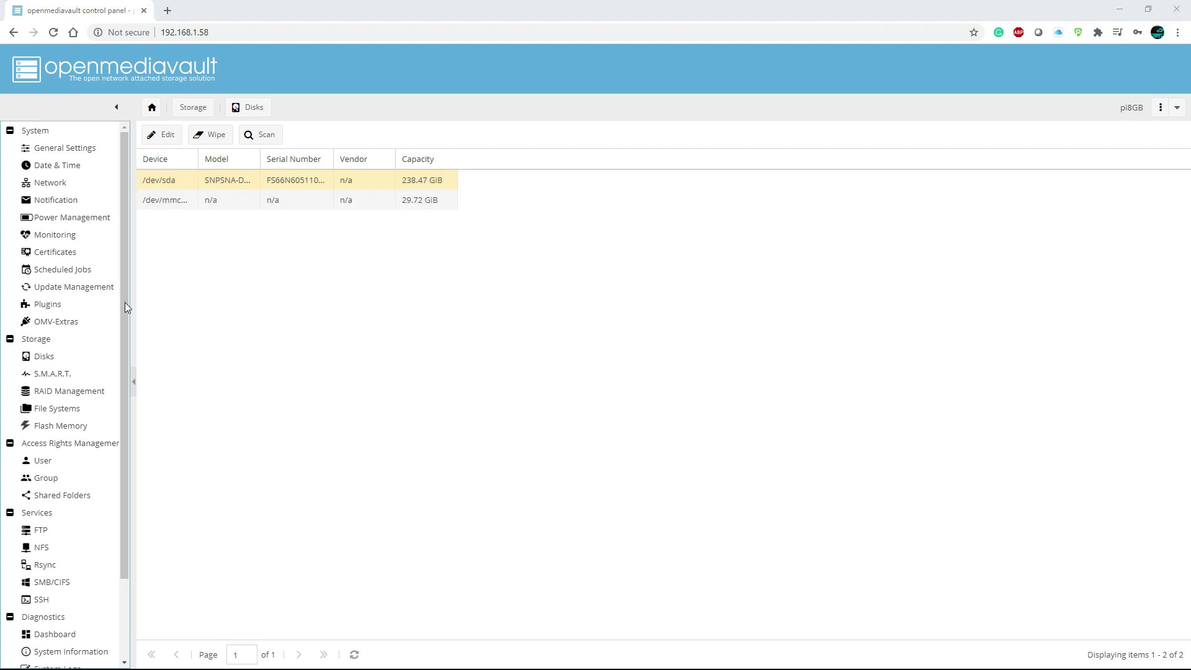
Create an EXT4 file system on device /dev/sda, confirming the format.
left_click(70, 411)
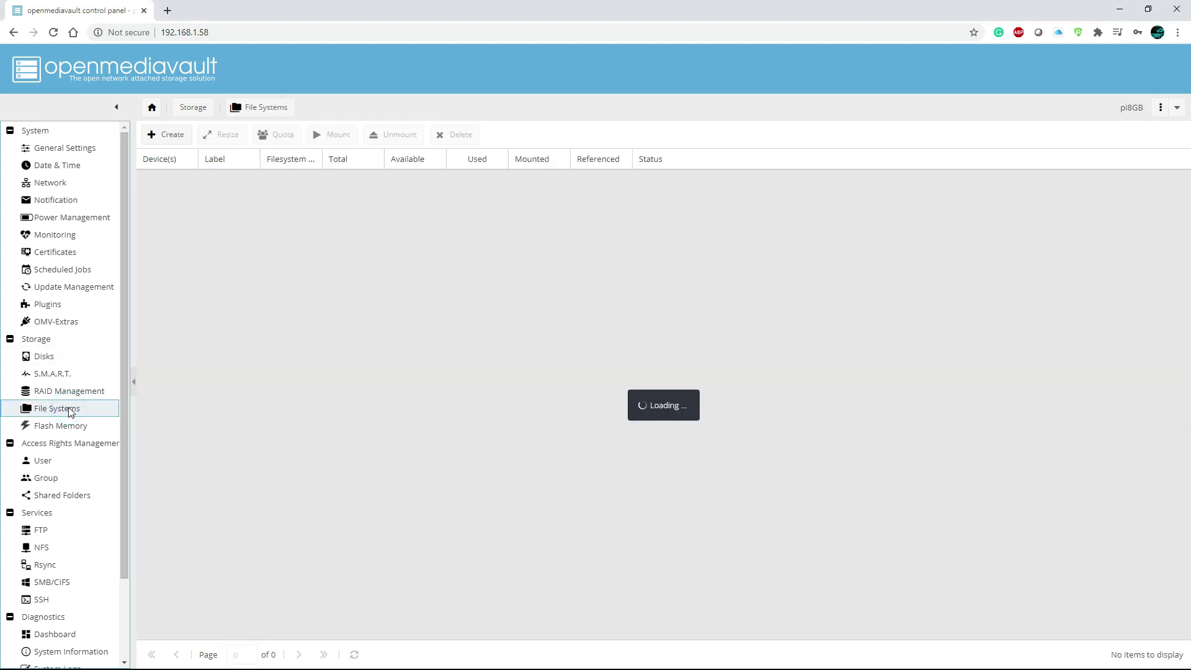
left_click(184, 141)
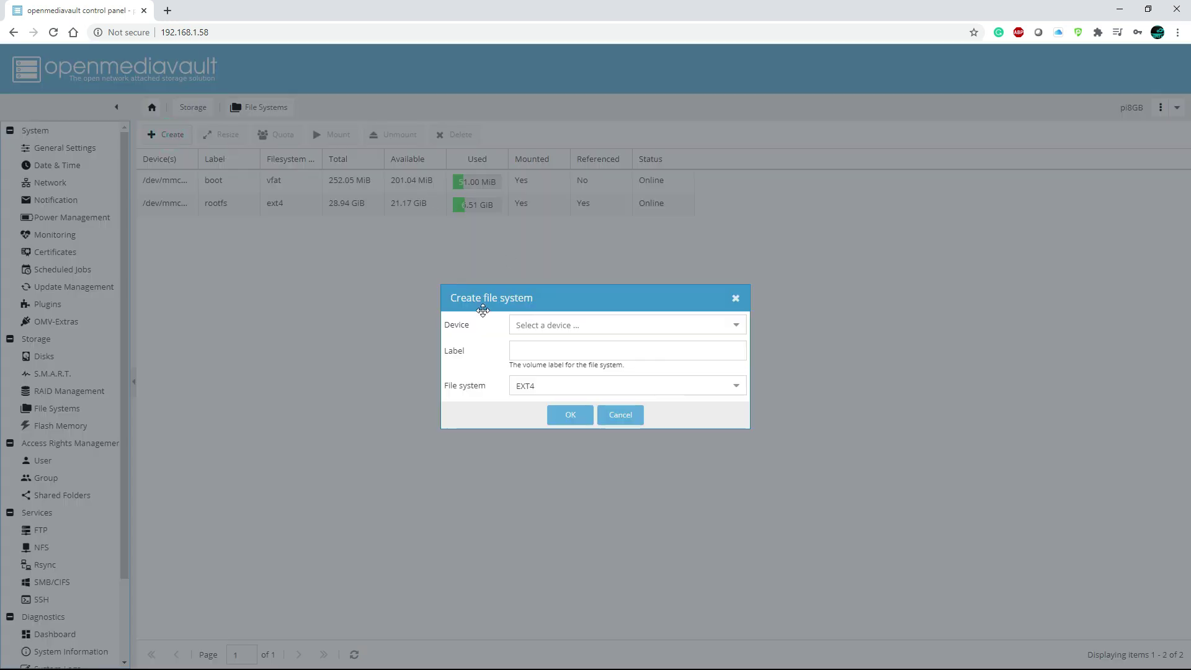
left_click(735, 329)
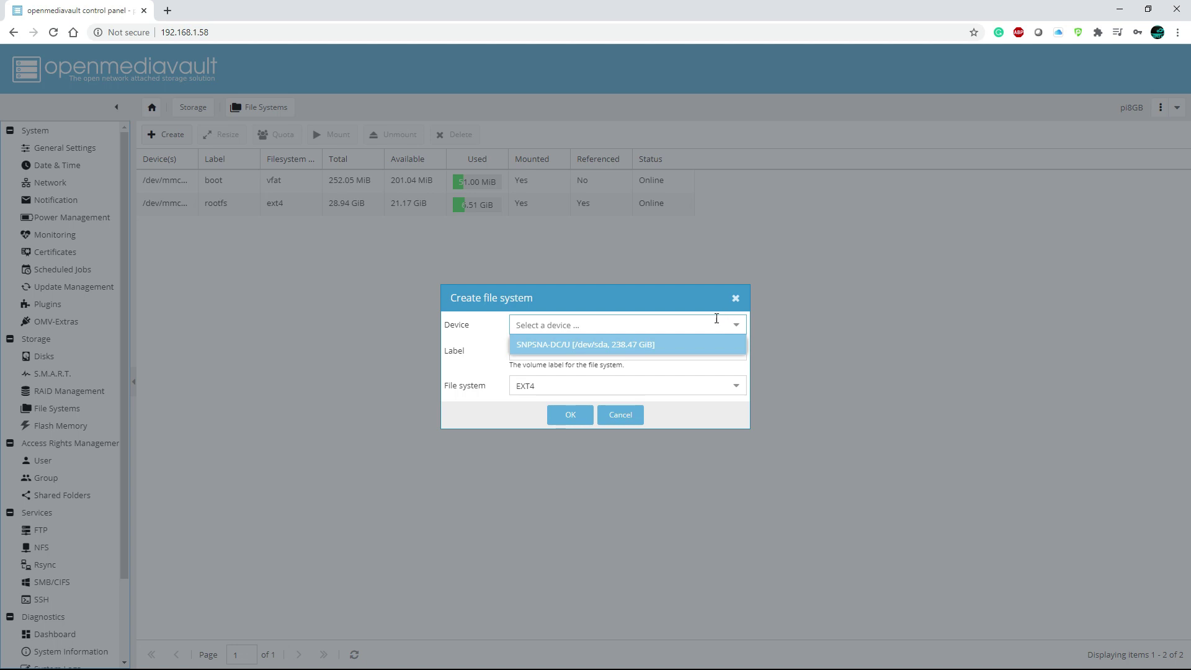
left_click(612, 348)
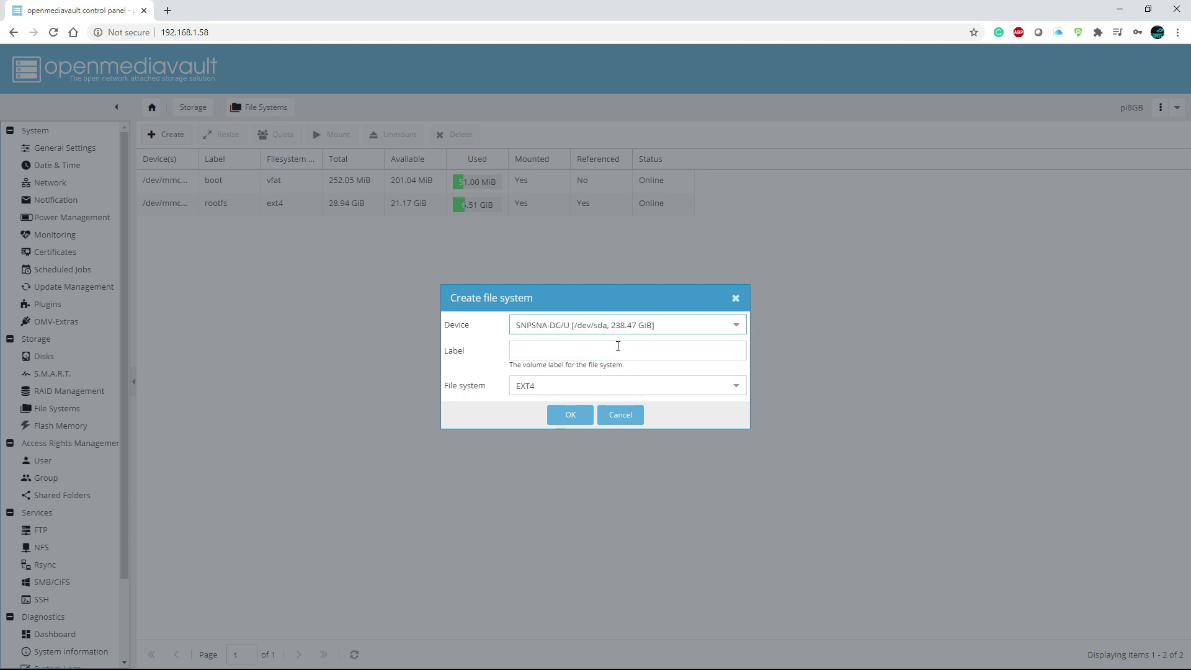
left_click(718, 325)
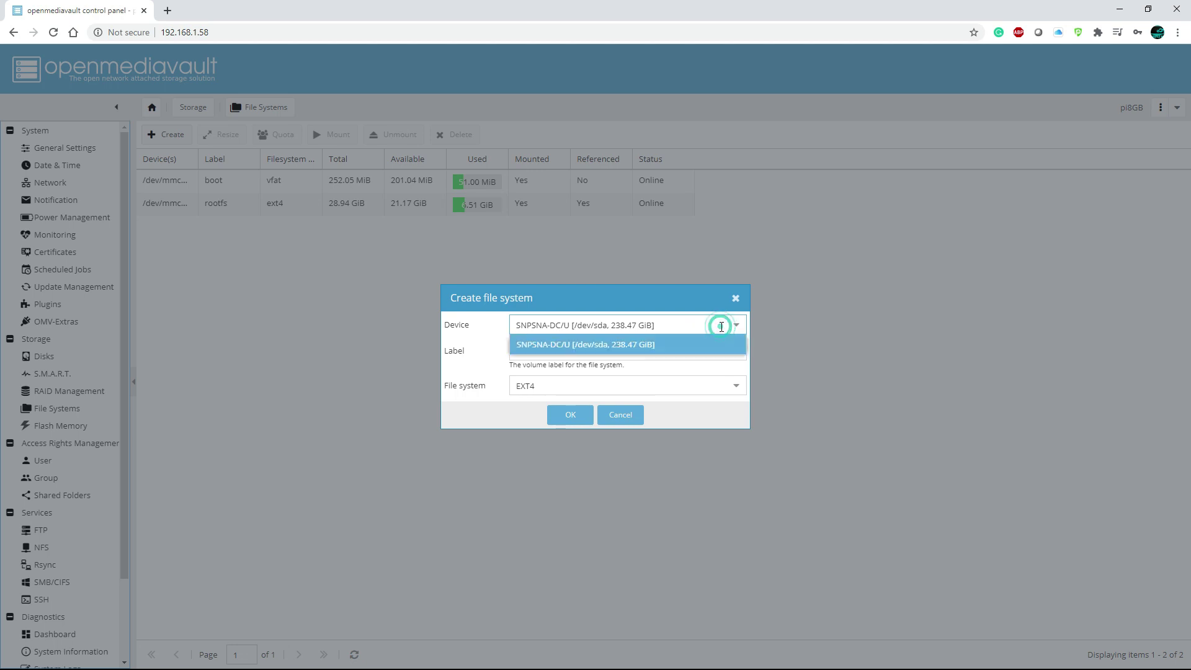
left_click(669, 342)
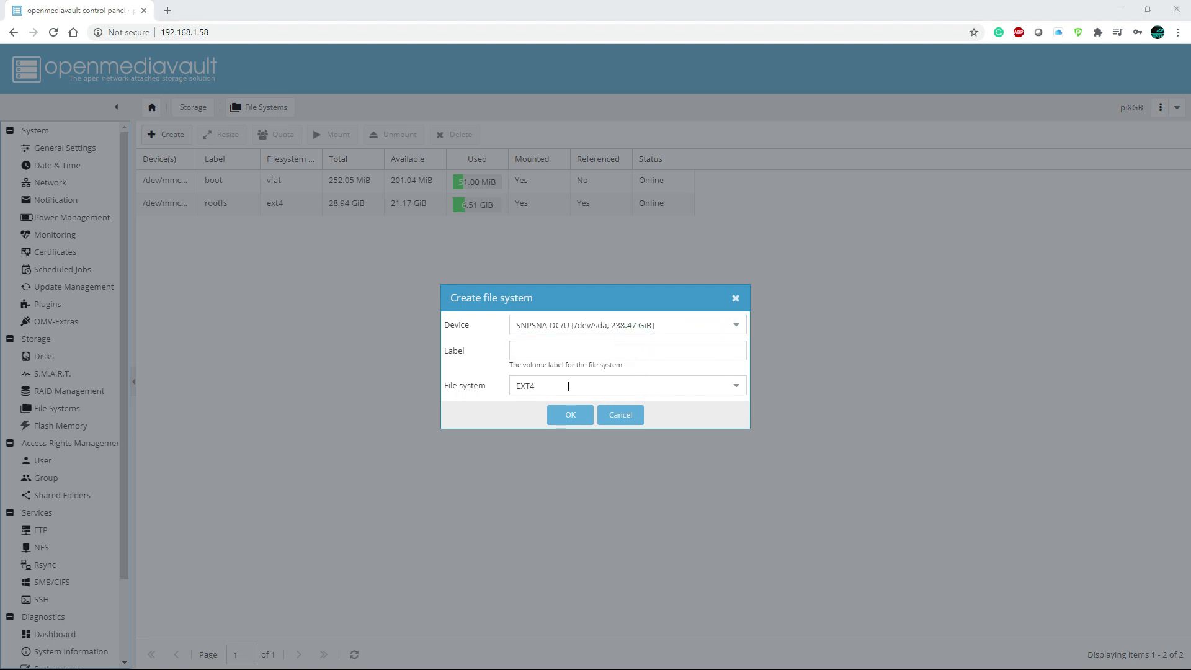
left_click(570, 415)
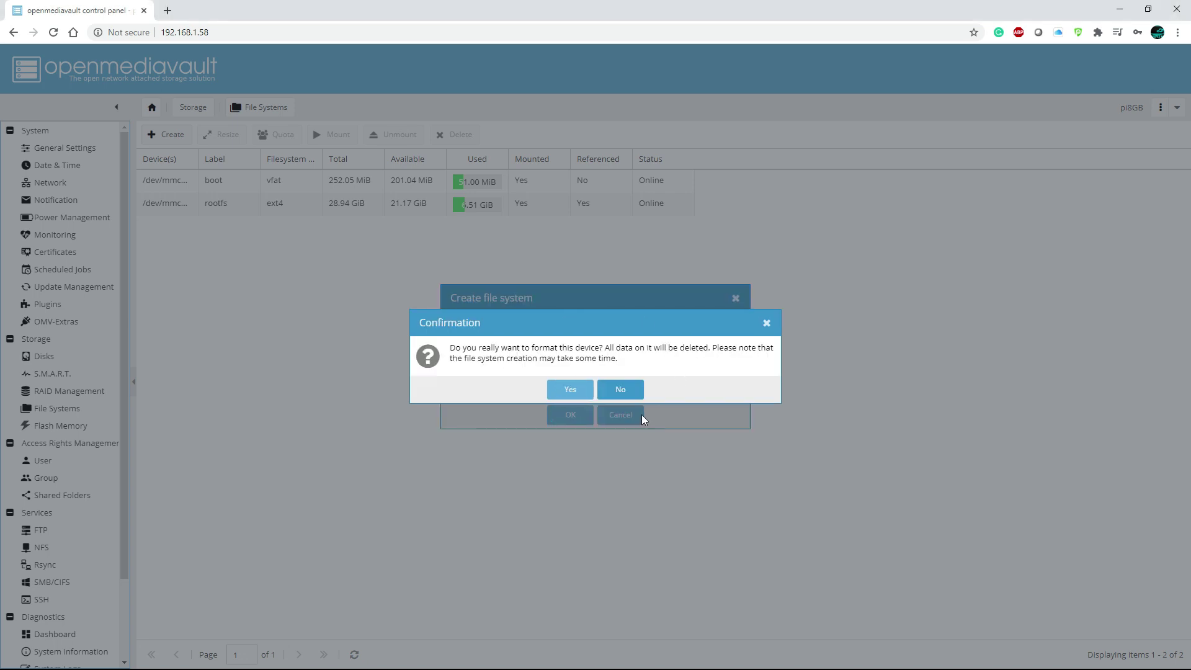
left_click(565, 391)
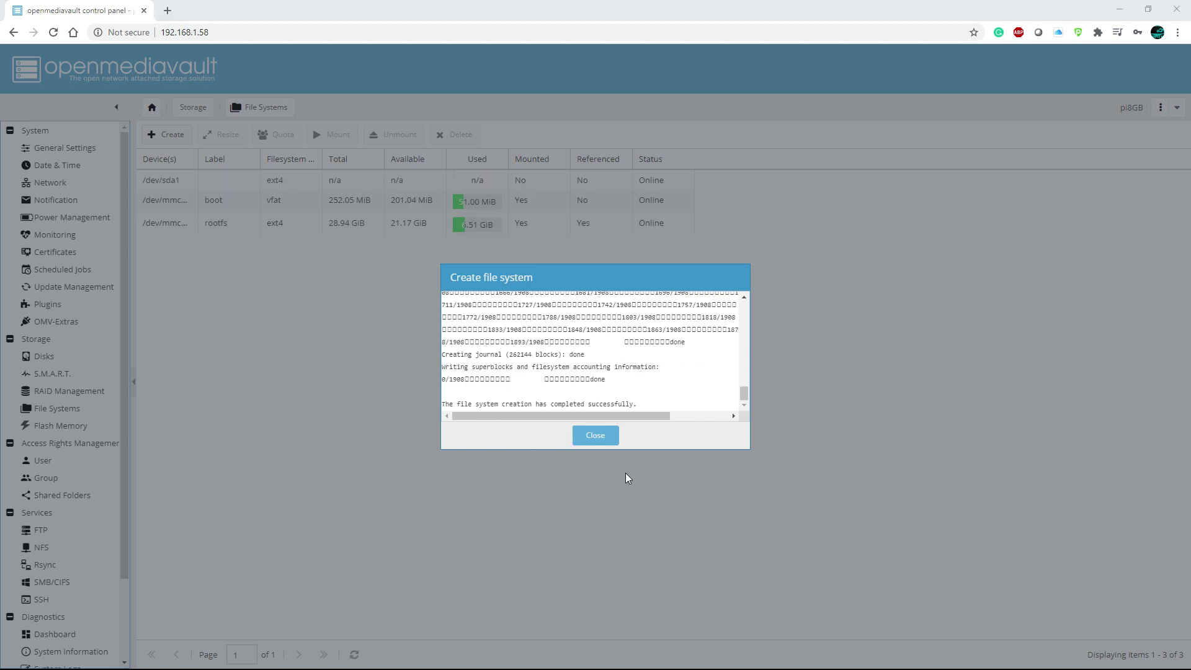
left_click(599, 435)
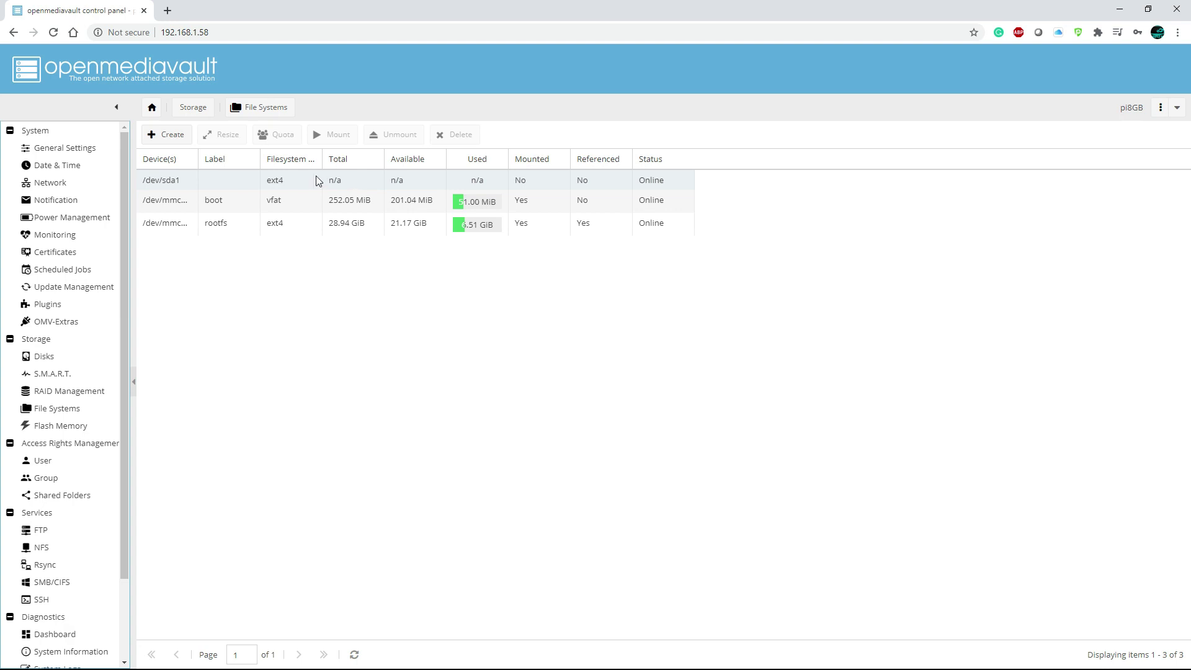
Mount /dev/sda1 and apply the pending configuration changes.
left_click(222, 178)
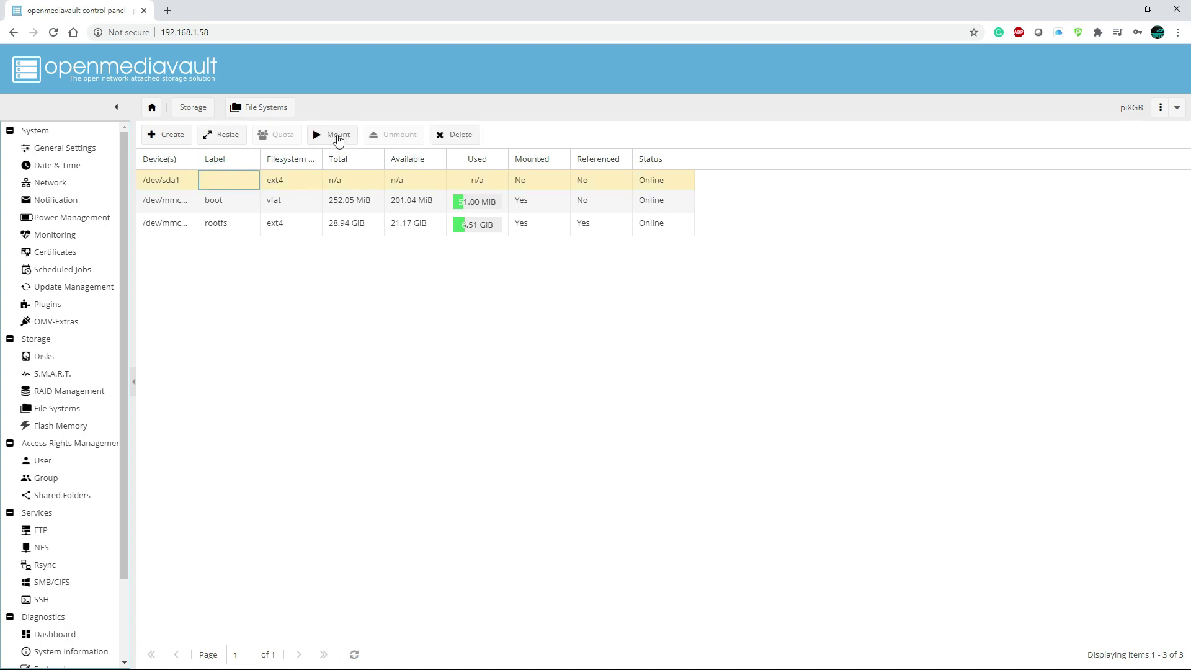
left_click(338, 136)
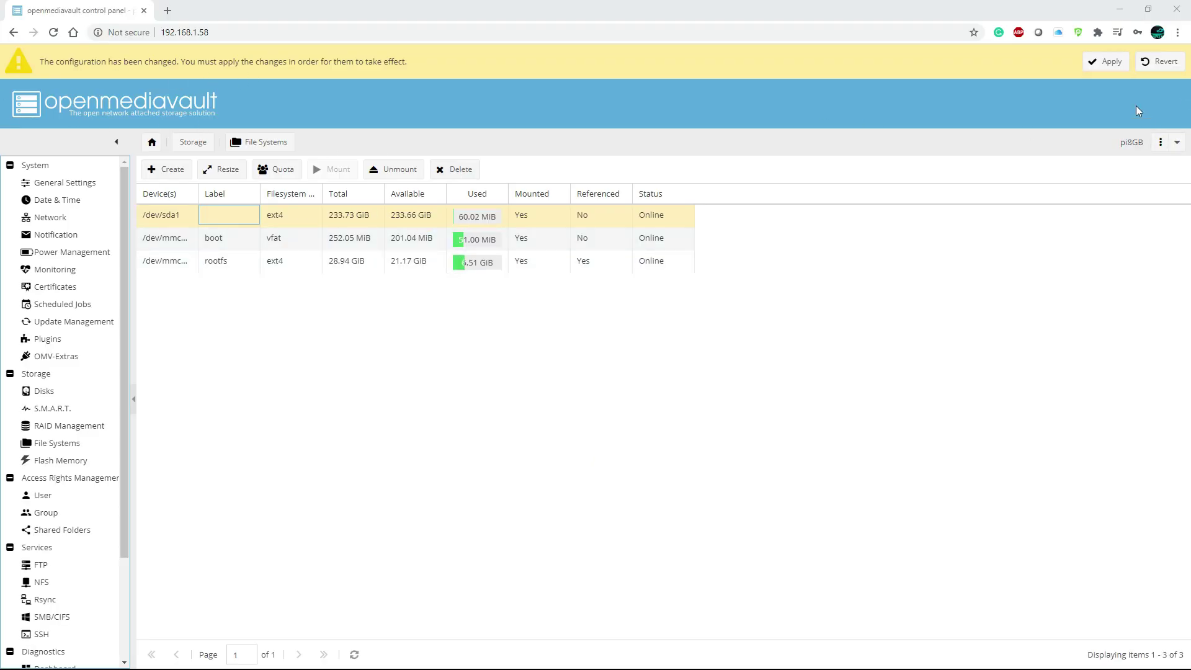
left_click(1106, 63)
left_click(570, 389)
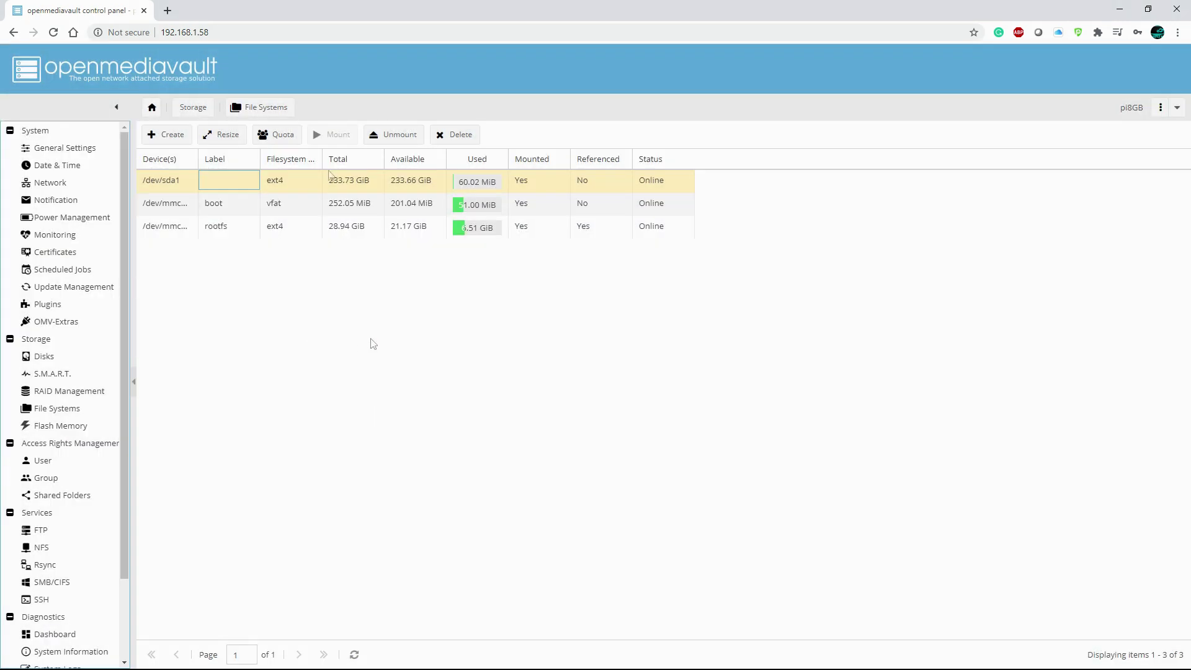
Start a new shared folder named pi4nas placed on the /dev/sda1 device.
left_click(82, 496)
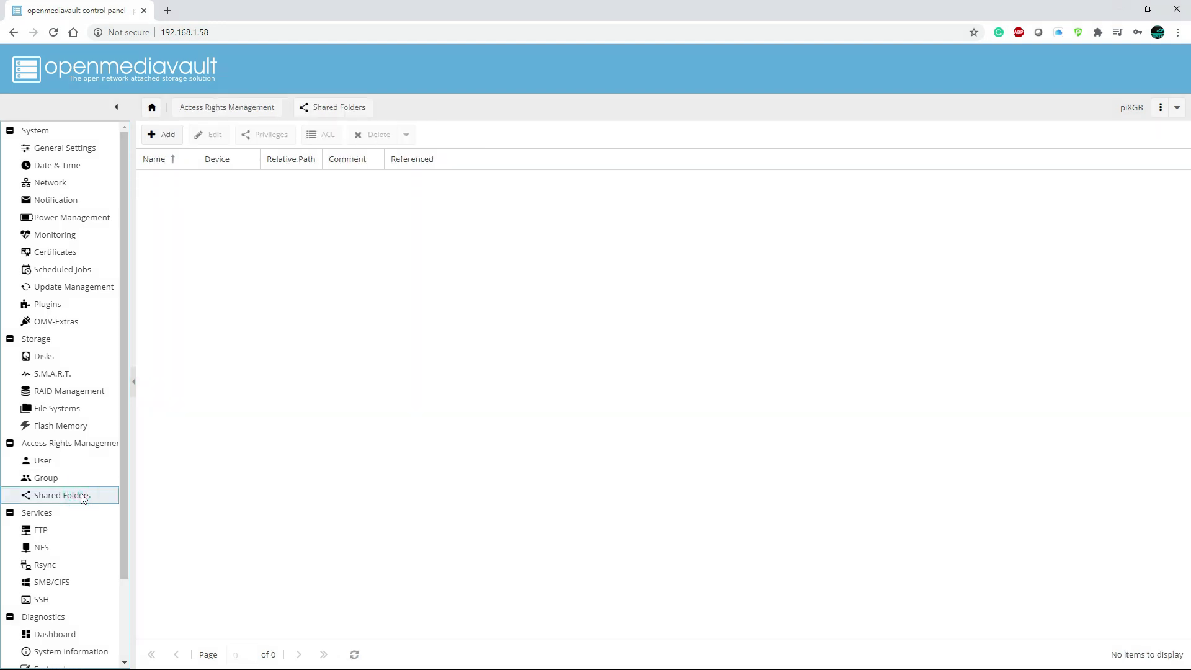
left_click(166, 138)
left_click(699, 259)
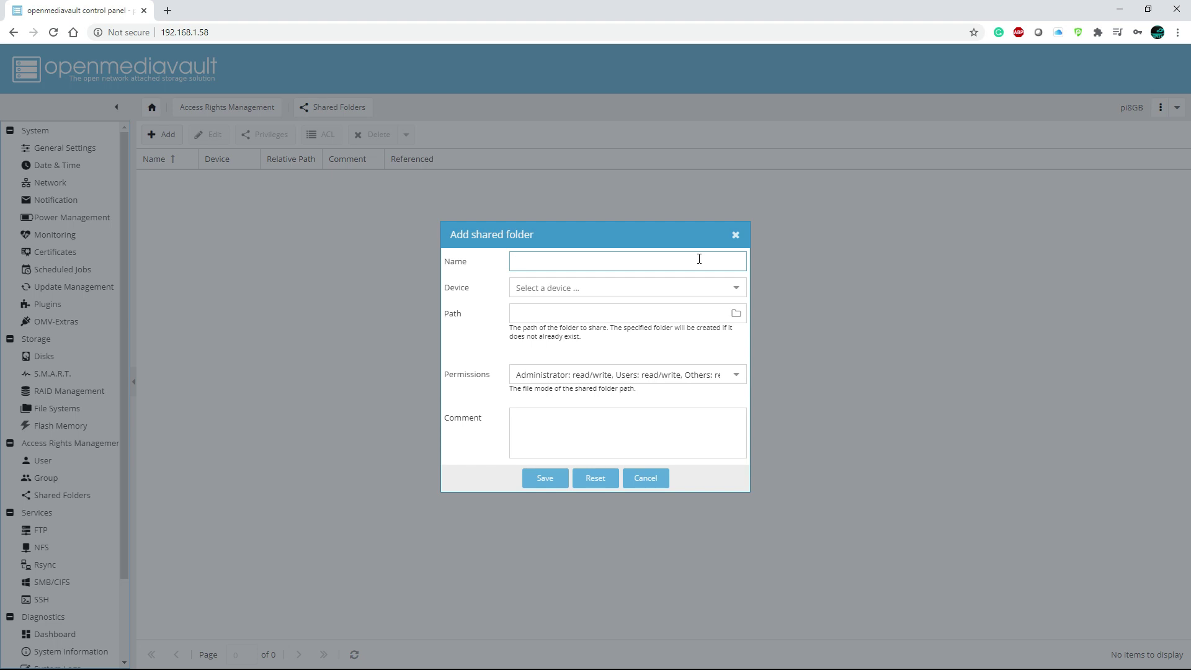
type("pi4nas")
left_click(736, 288)
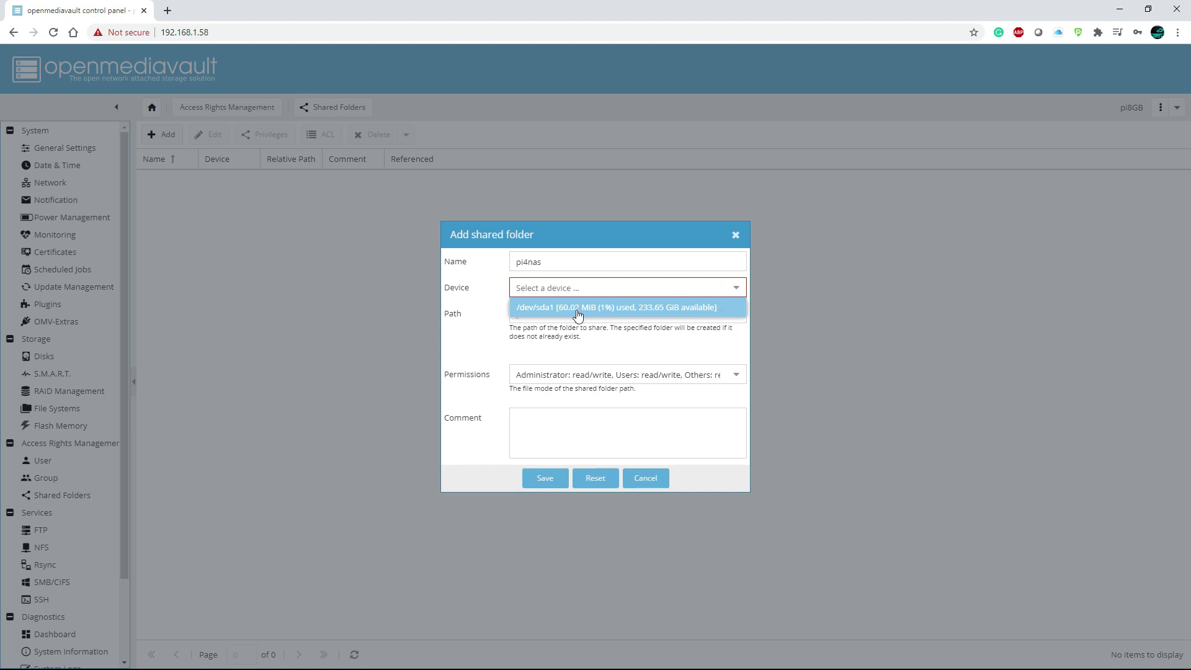
left_click(611, 308)
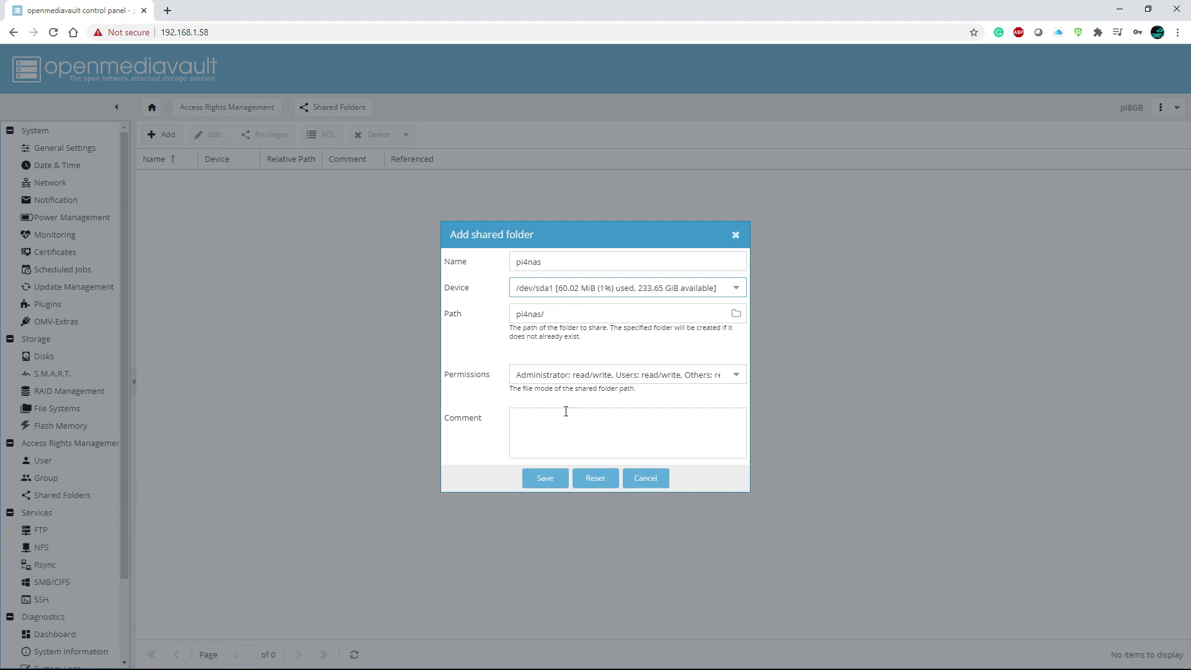
Keep the read/write permissions and save the pi4nas shared folder.
left_click(583, 374)
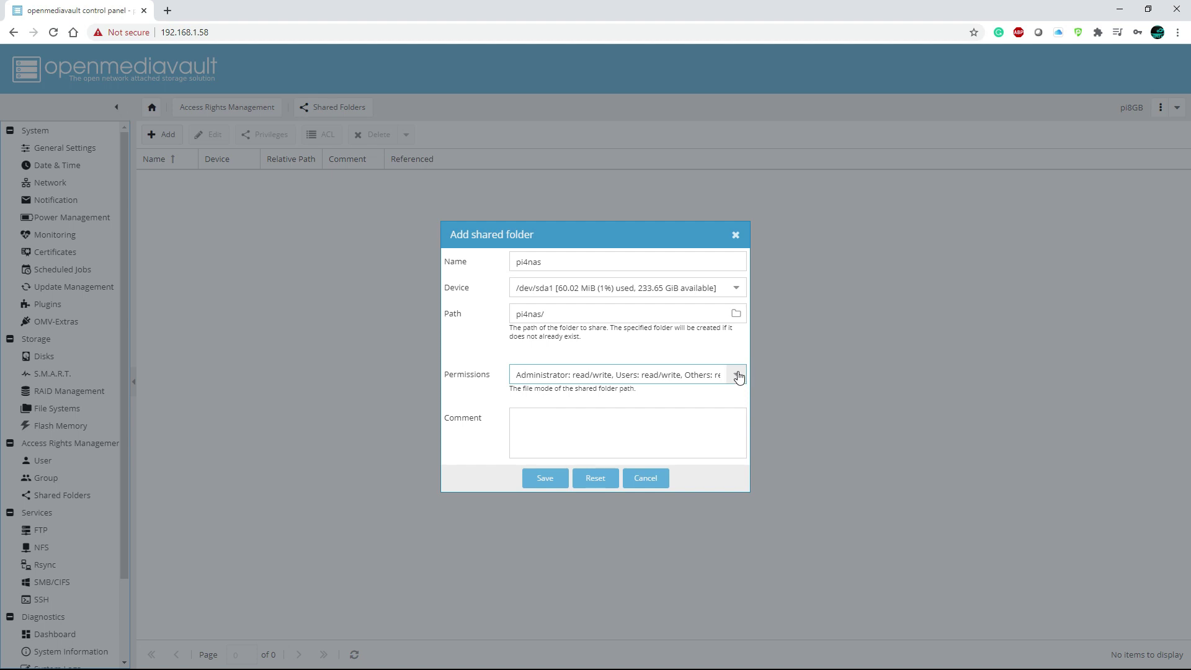
left_click(737, 374)
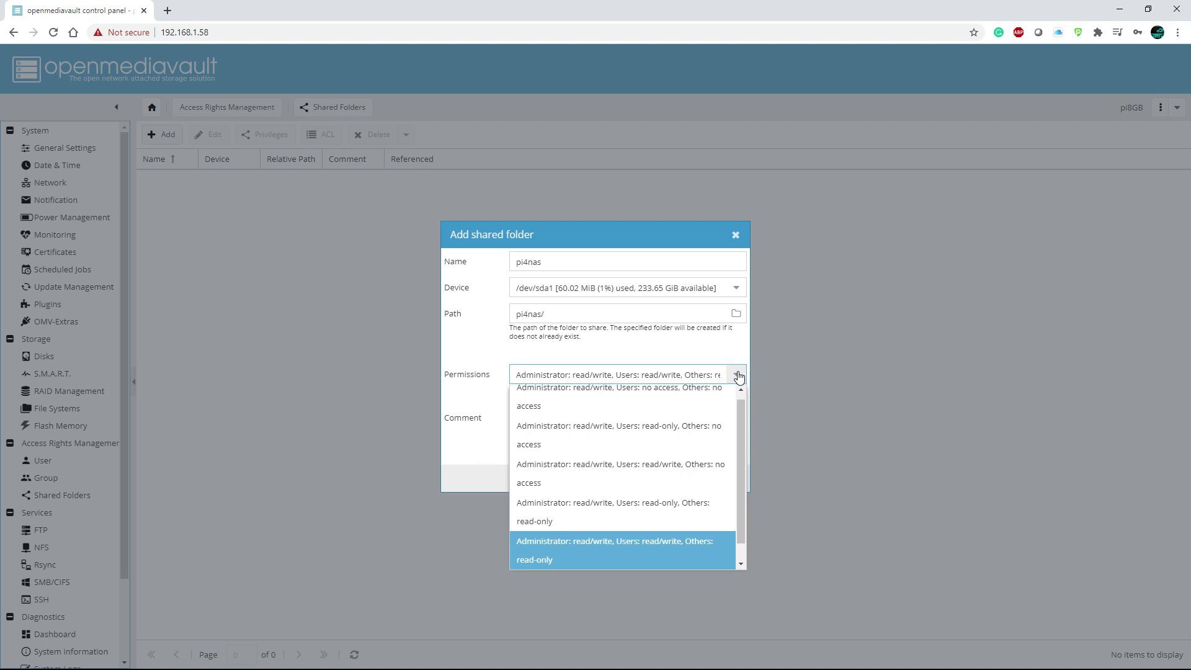
left_click(737, 376)
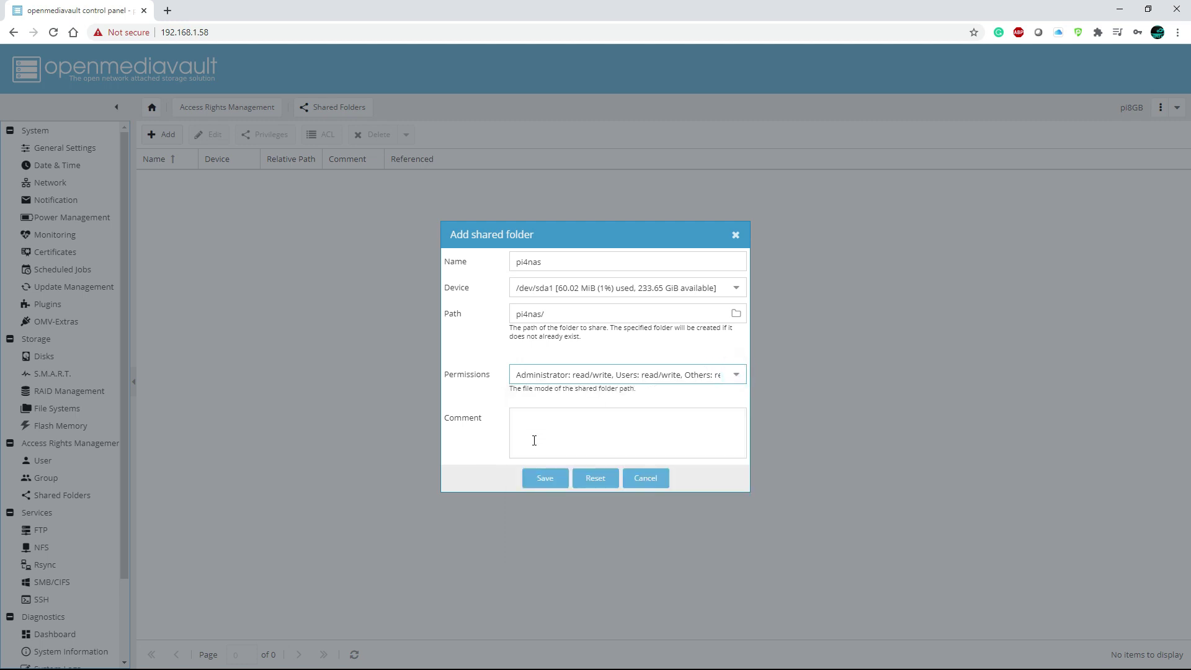
left_click(550, 480)
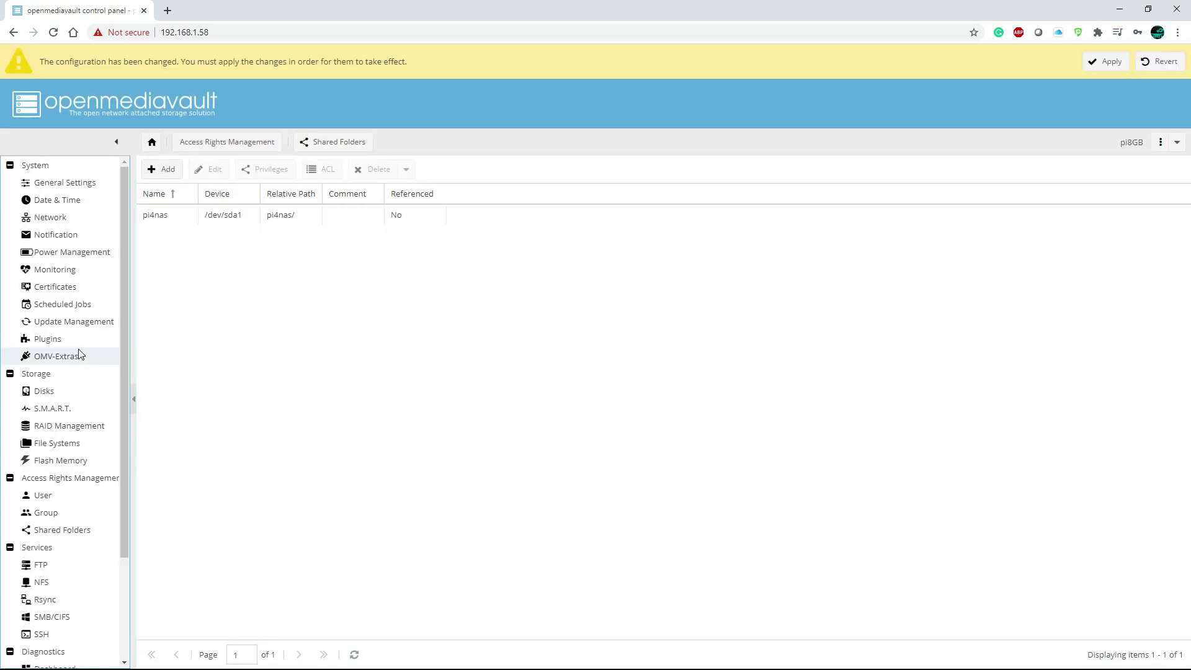
left_click(48, 618)
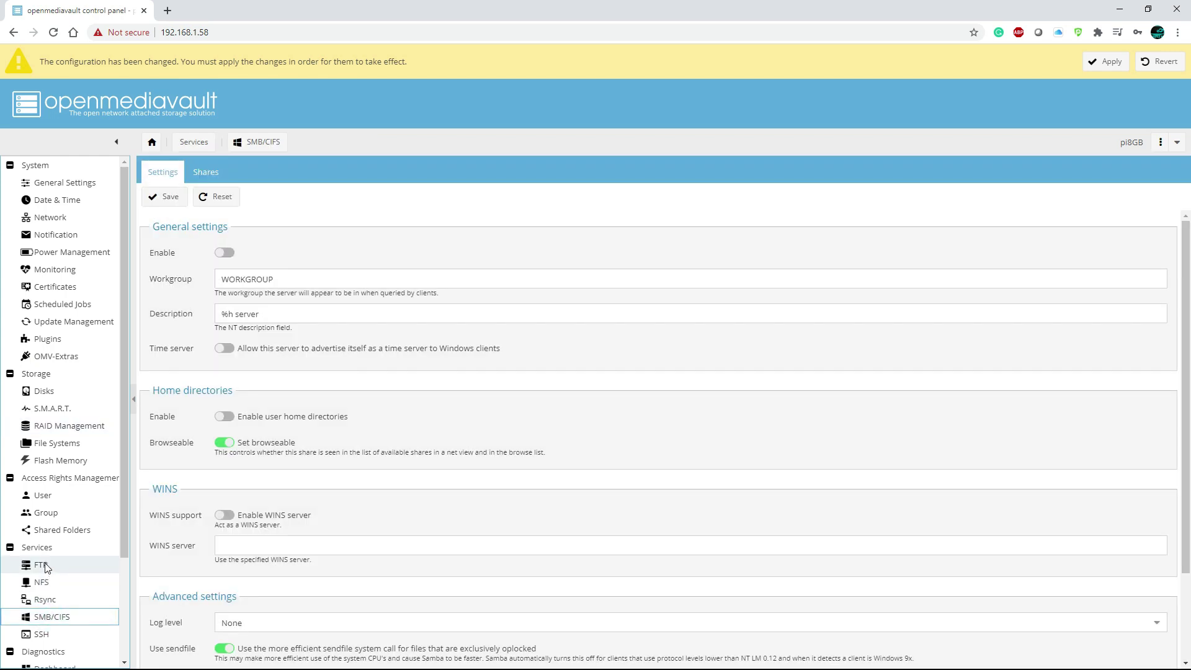
Switch on the SMB/CIFS service, save it, and begin a new share from the Shares tab.
left_click(225, 254)
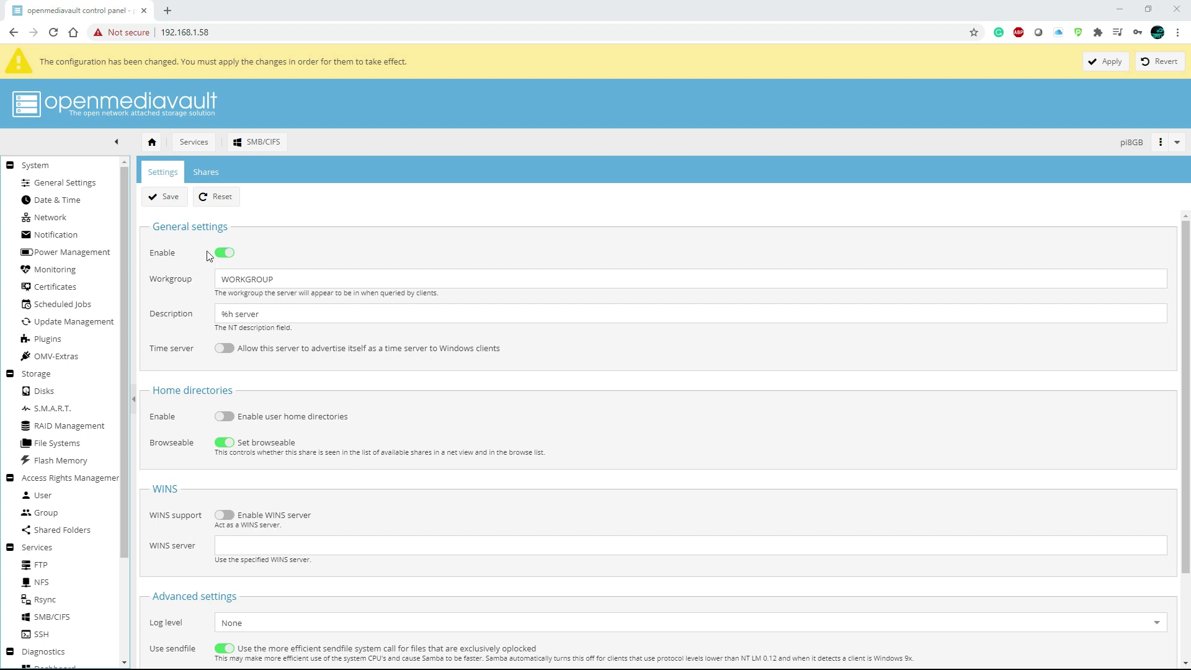
left_click(164, 197)
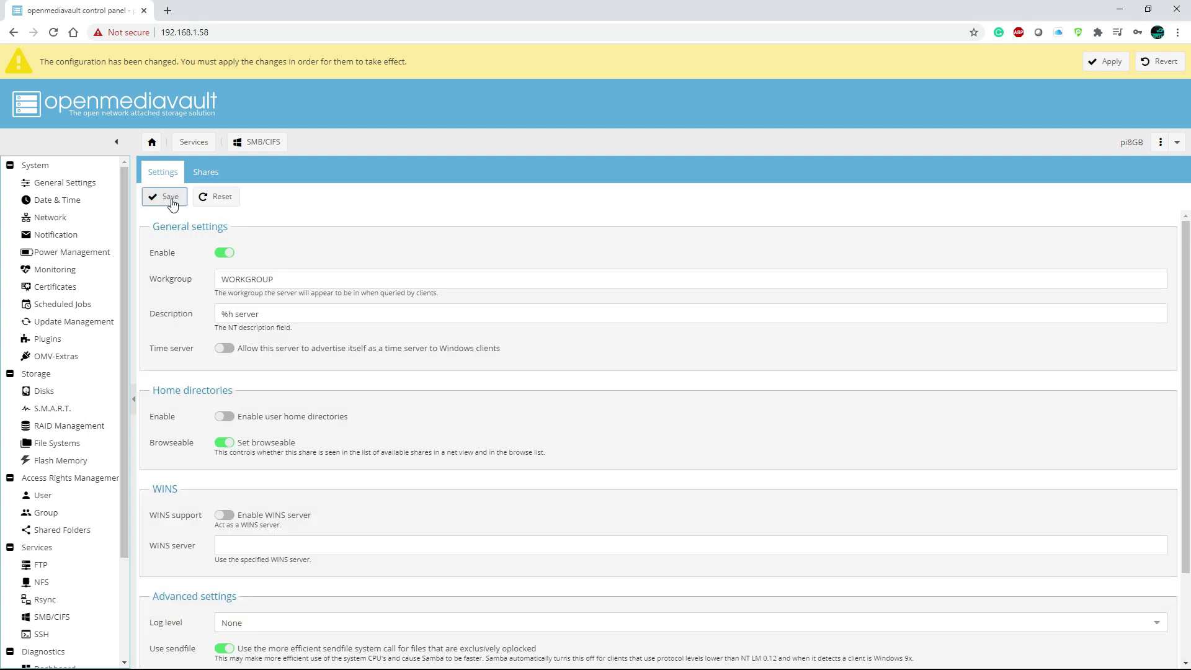
left_click(205, 172)
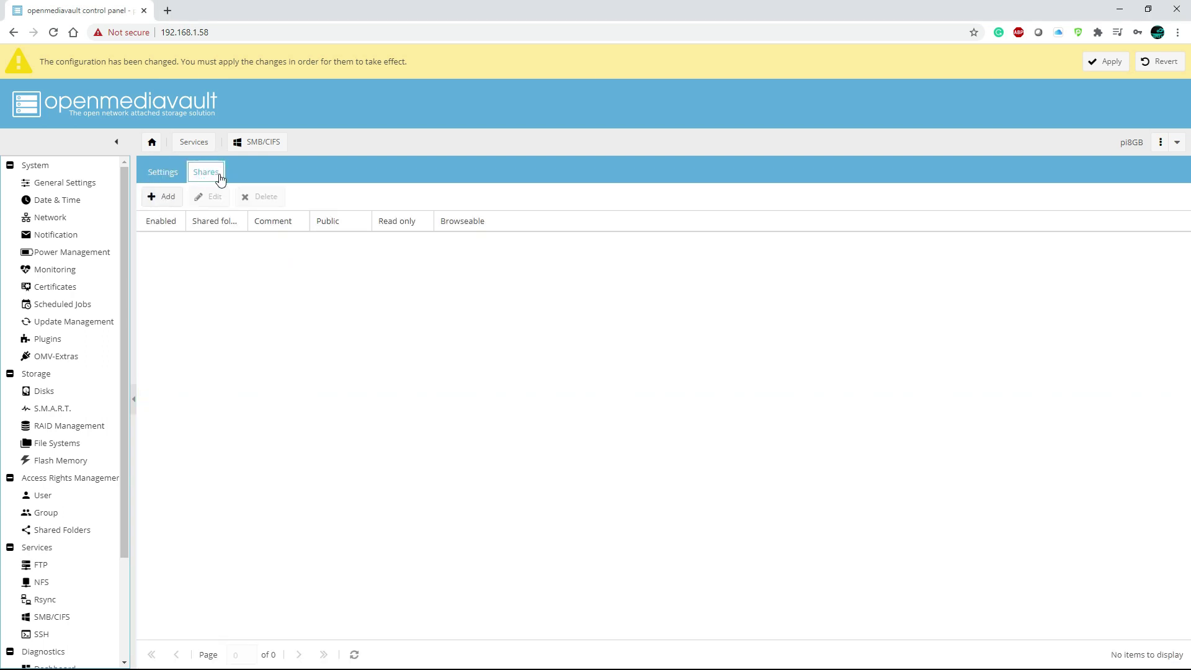
left_click(167, 196)
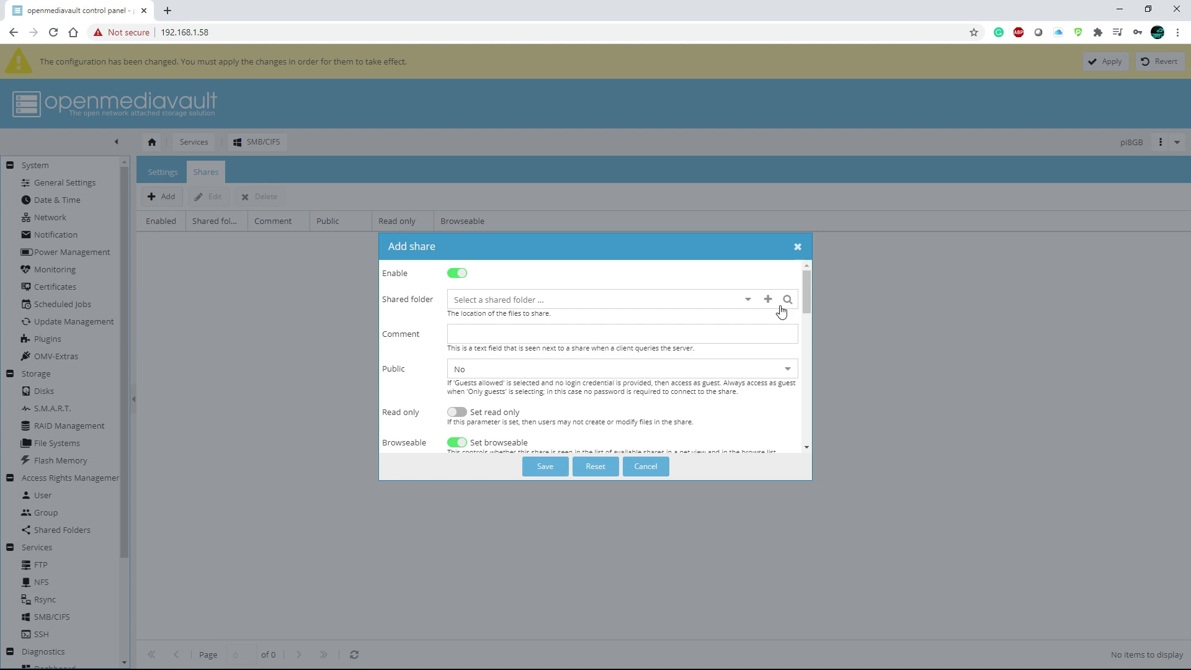
Create an SMB share for the pi4nas folder with Public set to Guests allowed.
left_click(748, 300)
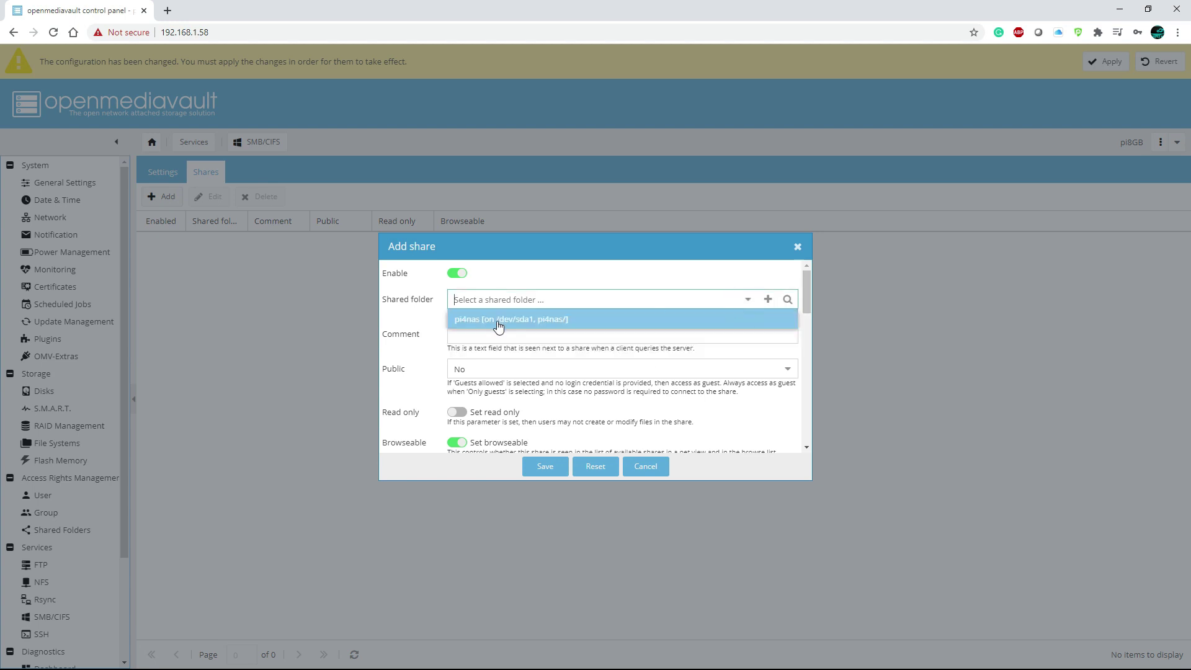
left_click(533, 324)
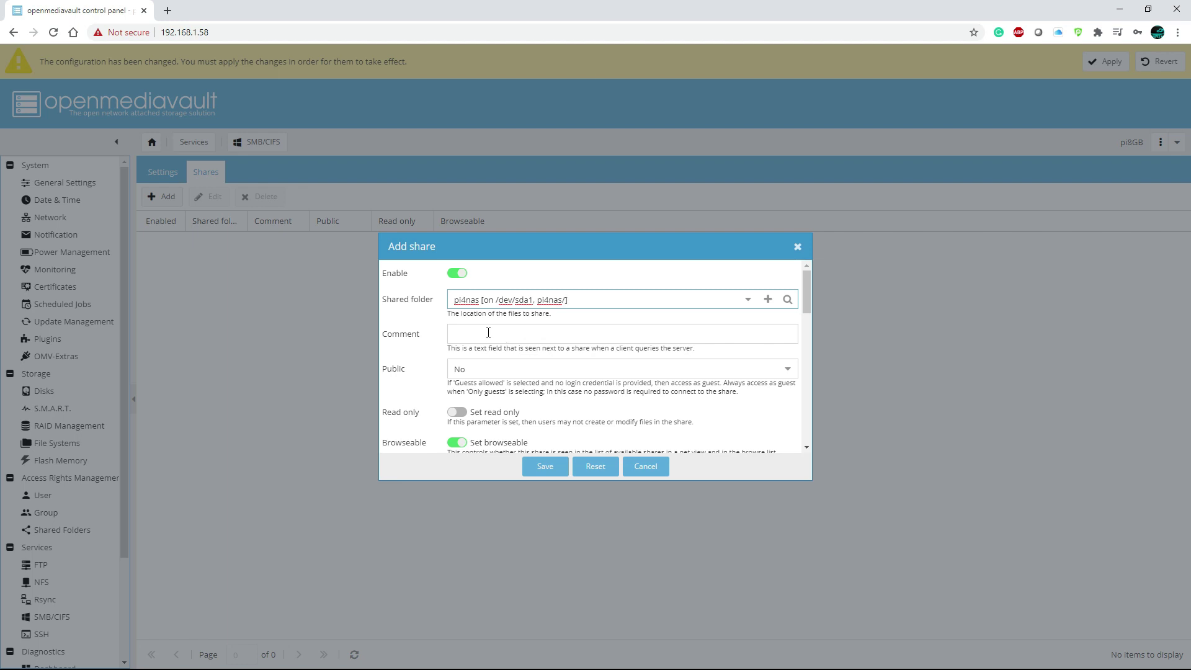
left_click(787, 371)
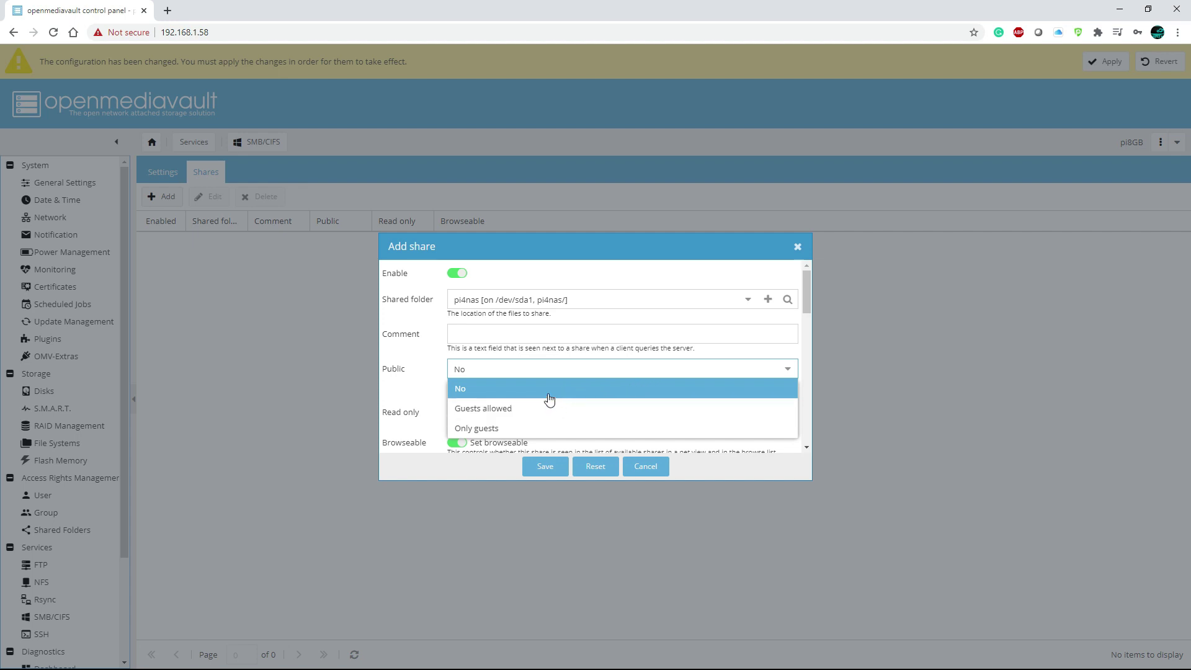
left_click(487, 408)
left_click(546, 469)
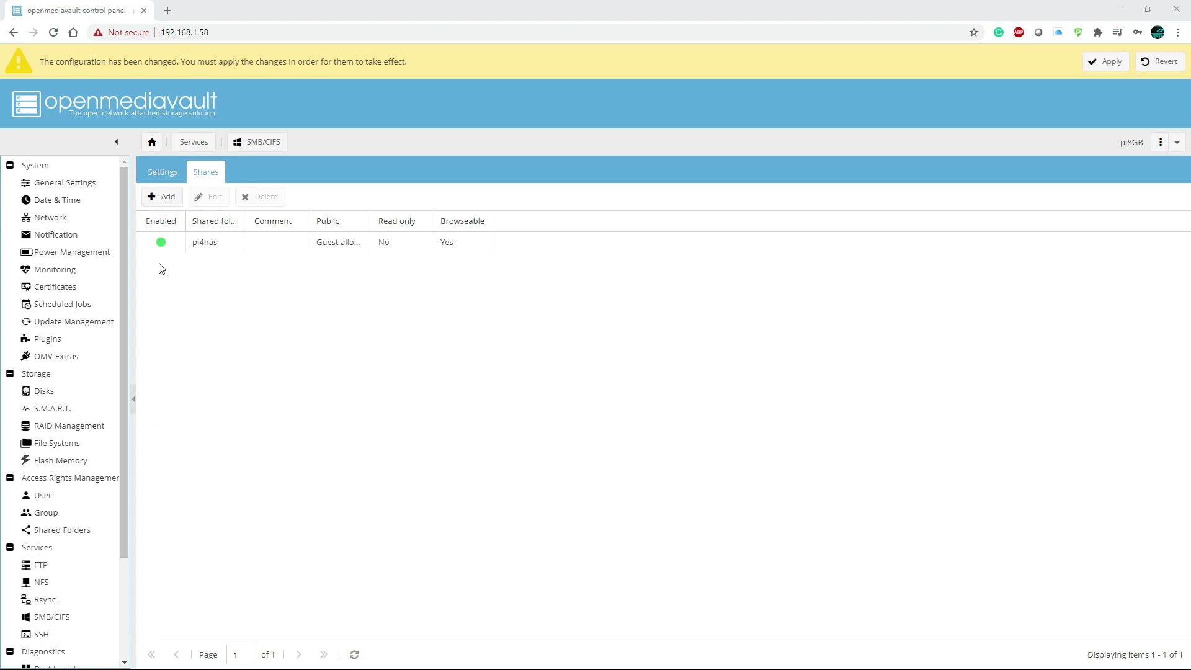
left_click(66, 222)
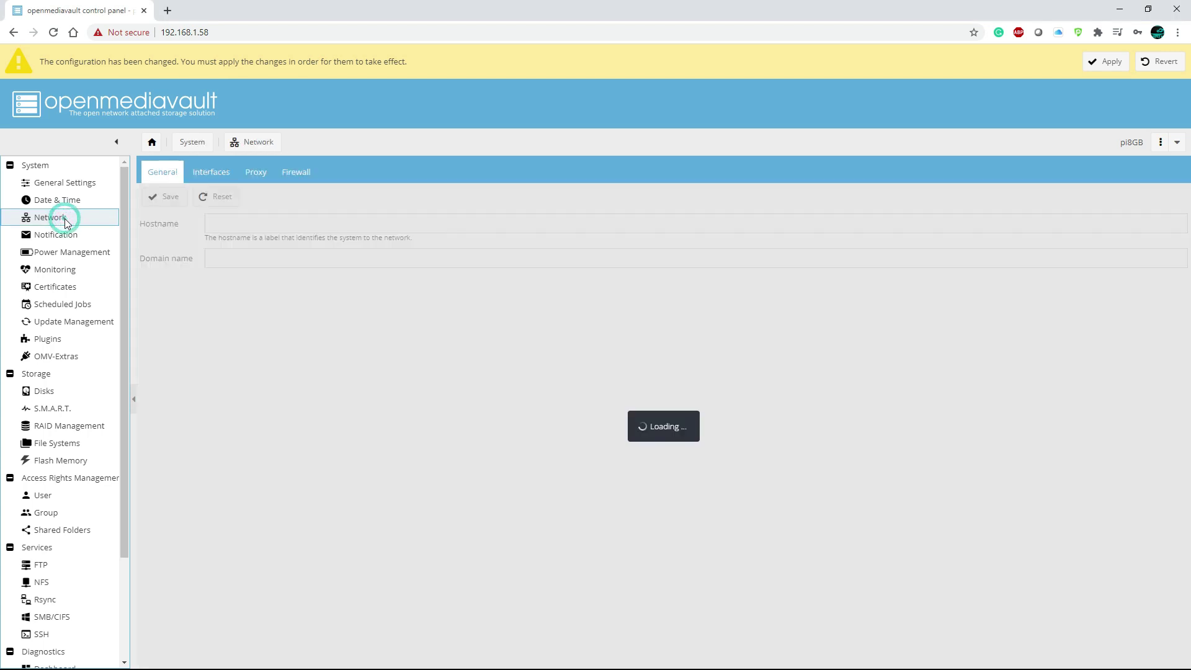
Check the Interfaces tab showing eth0 on DHCP, dismissing a new Ethernet connection form.
left_click(217, 178)
left_click(286, 248)
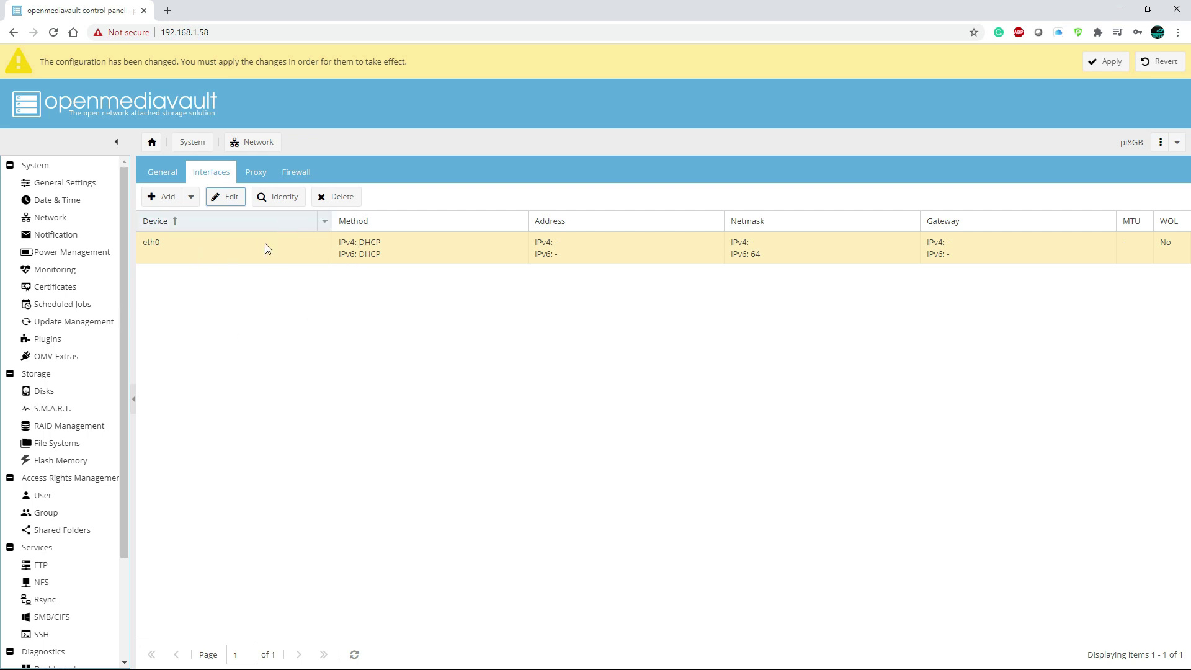
left_click(165, 197)
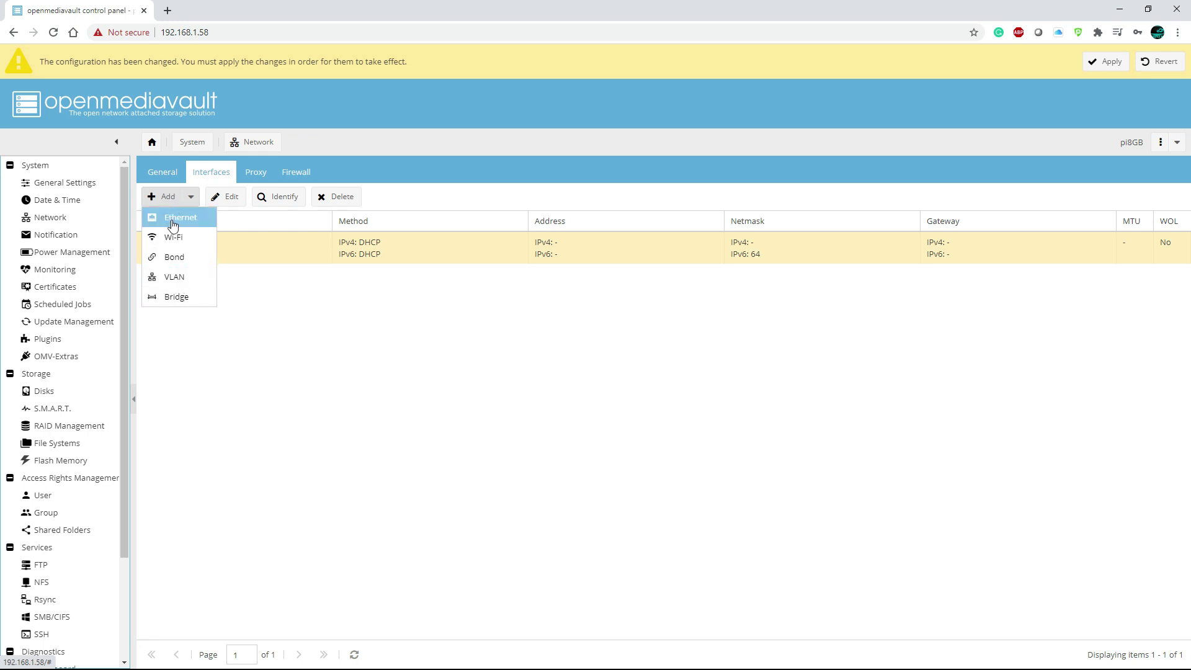
left_click(172, 218)
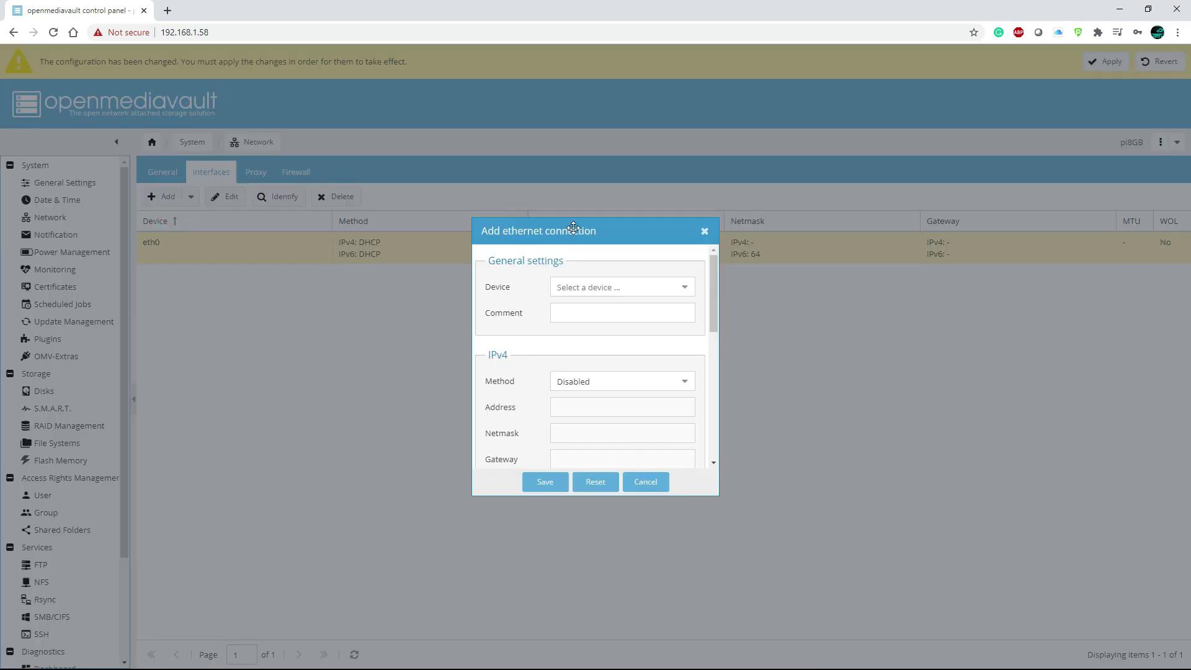
scroll(684, 310, "down", 1)
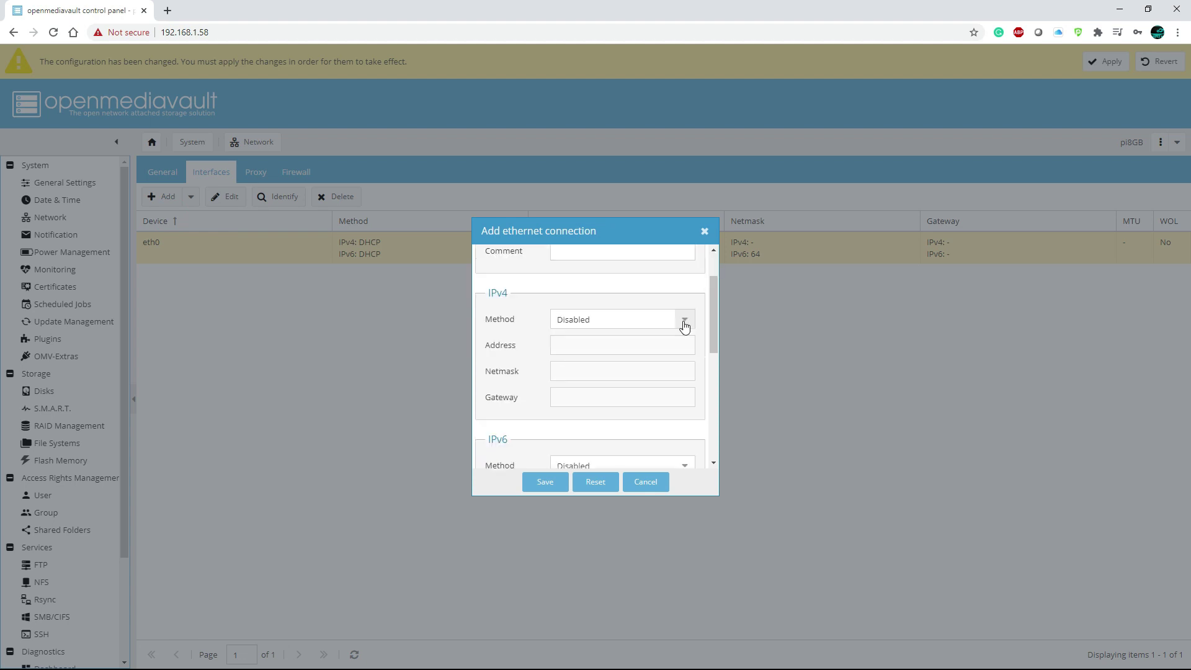
key("Escape")
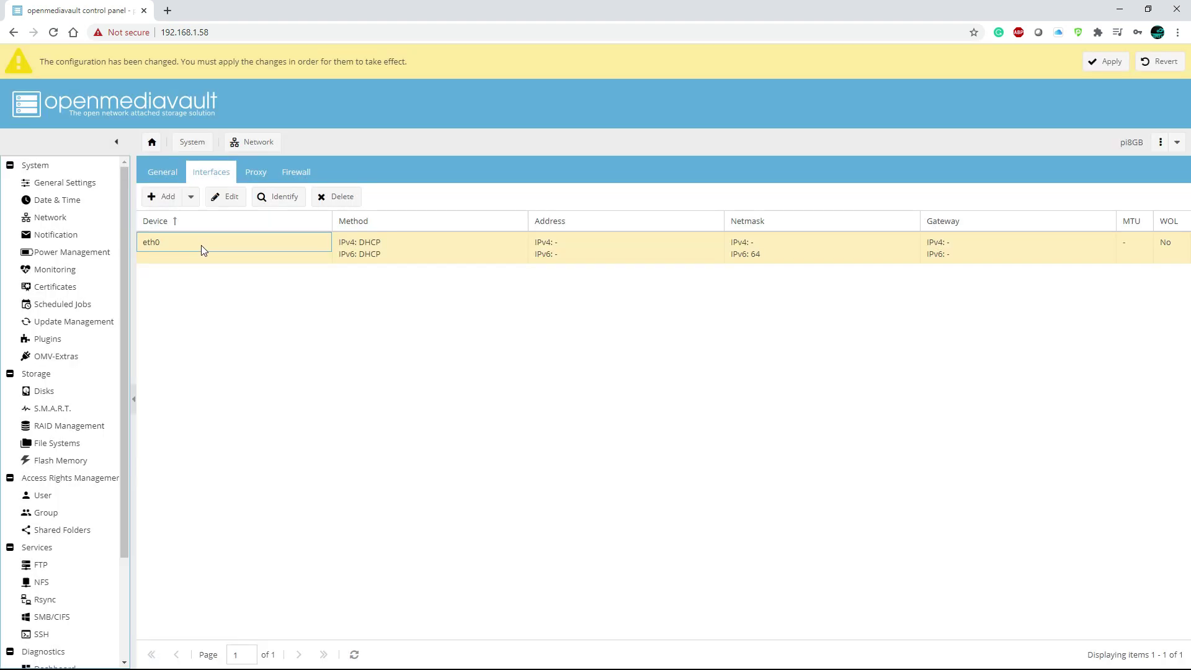
left_click(221, 198)
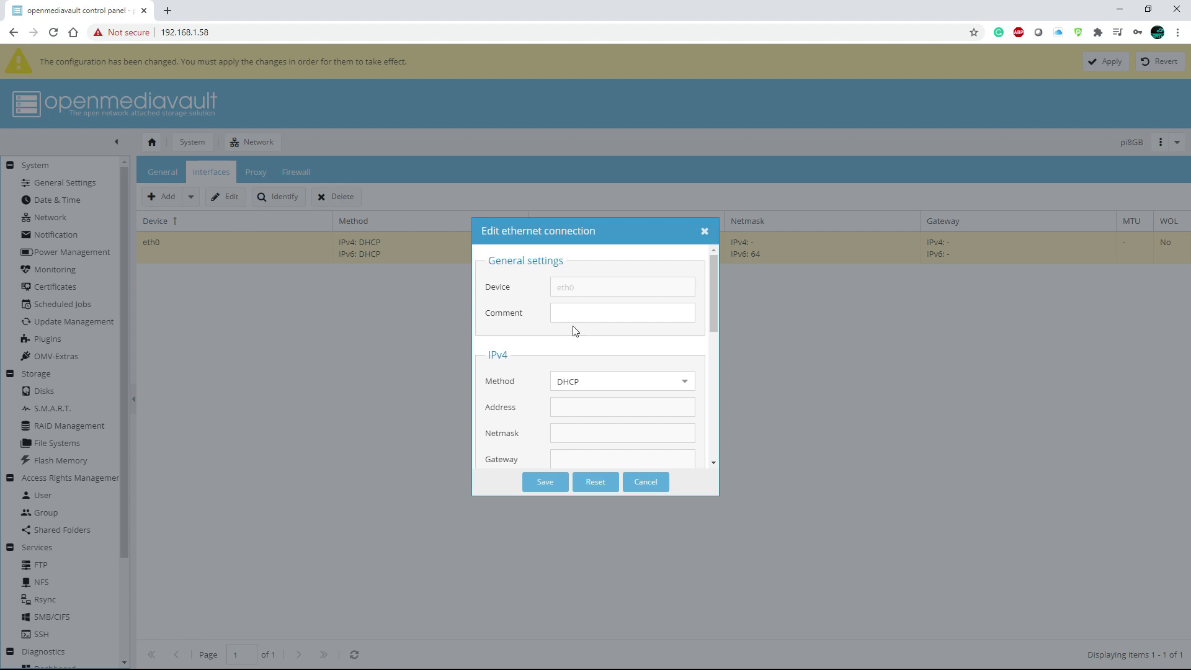
Set eth0 IPv4 to static 192.168.1.58, netmask 255.255.255.0, gateway 192.168.1.1.
scroll(576, 323, "down", 1)
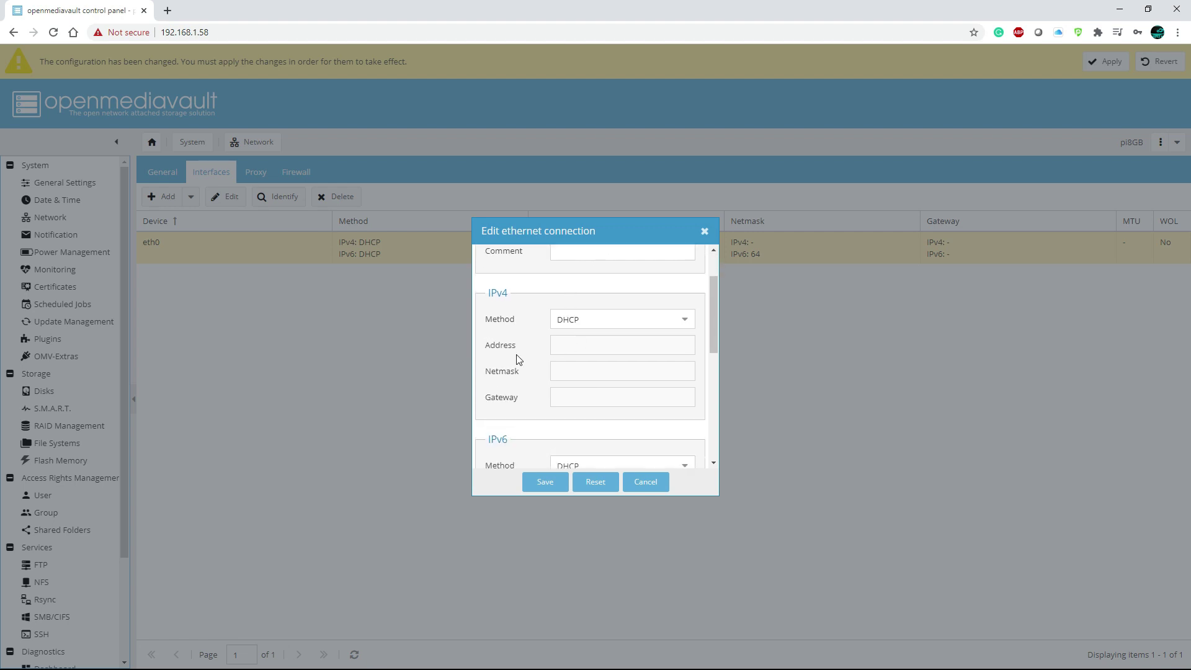
left_click(606, 345)
left_click(602, 319)
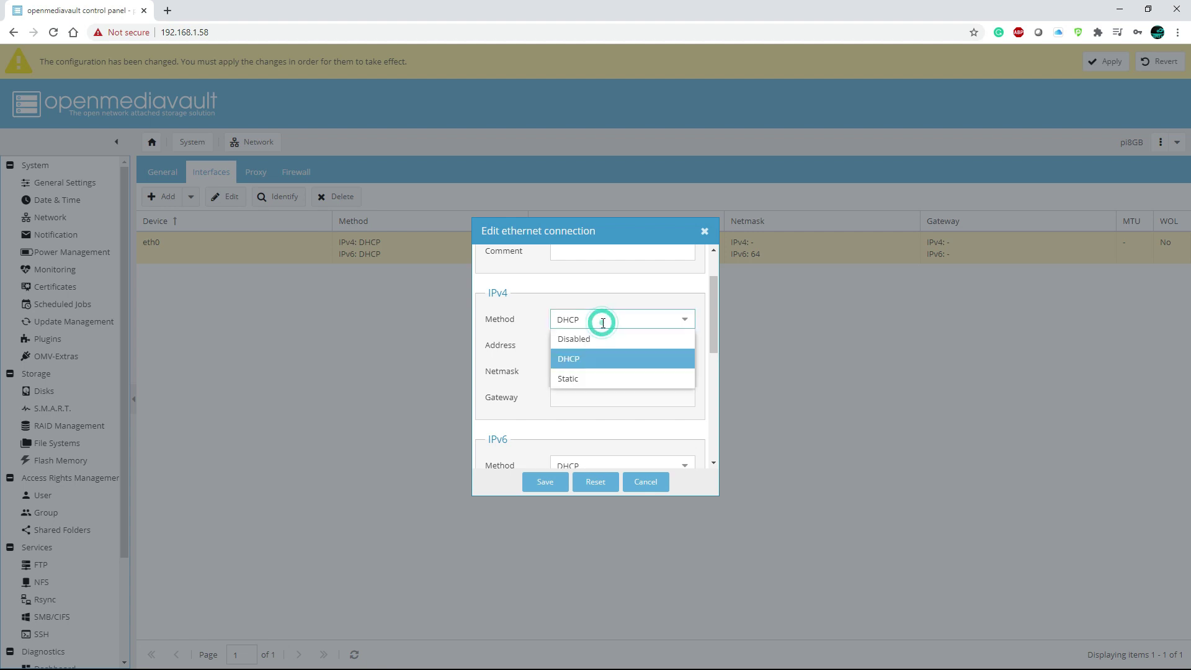
left_click(575, 373)
type("19")
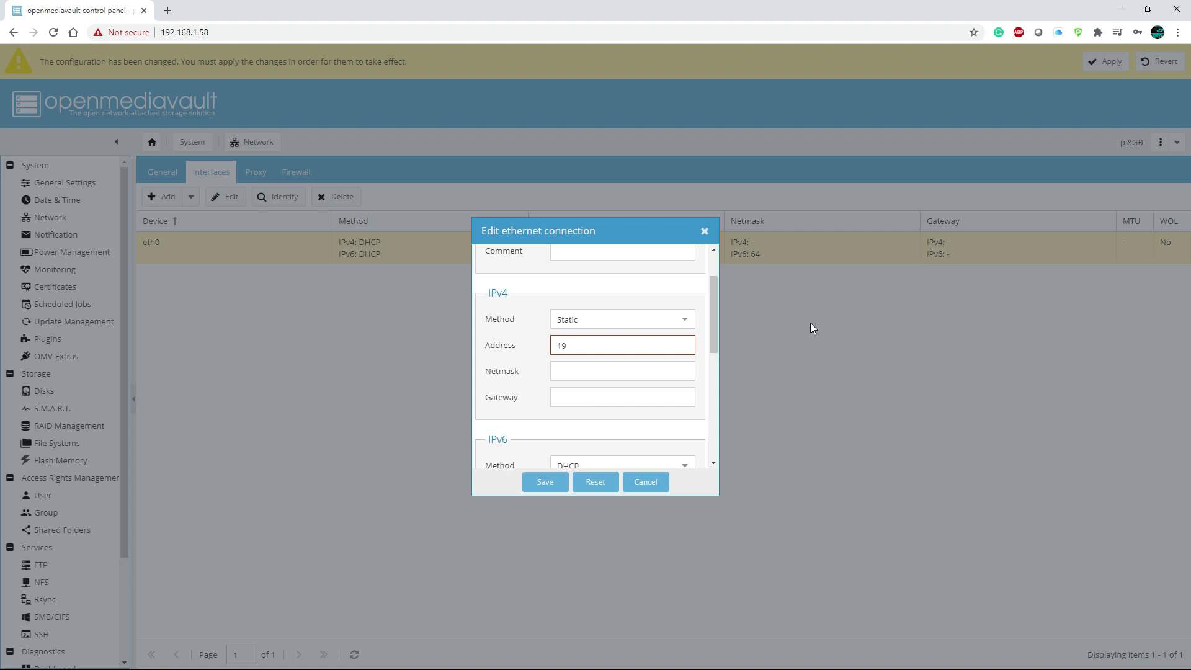
type("2.168.1.58")
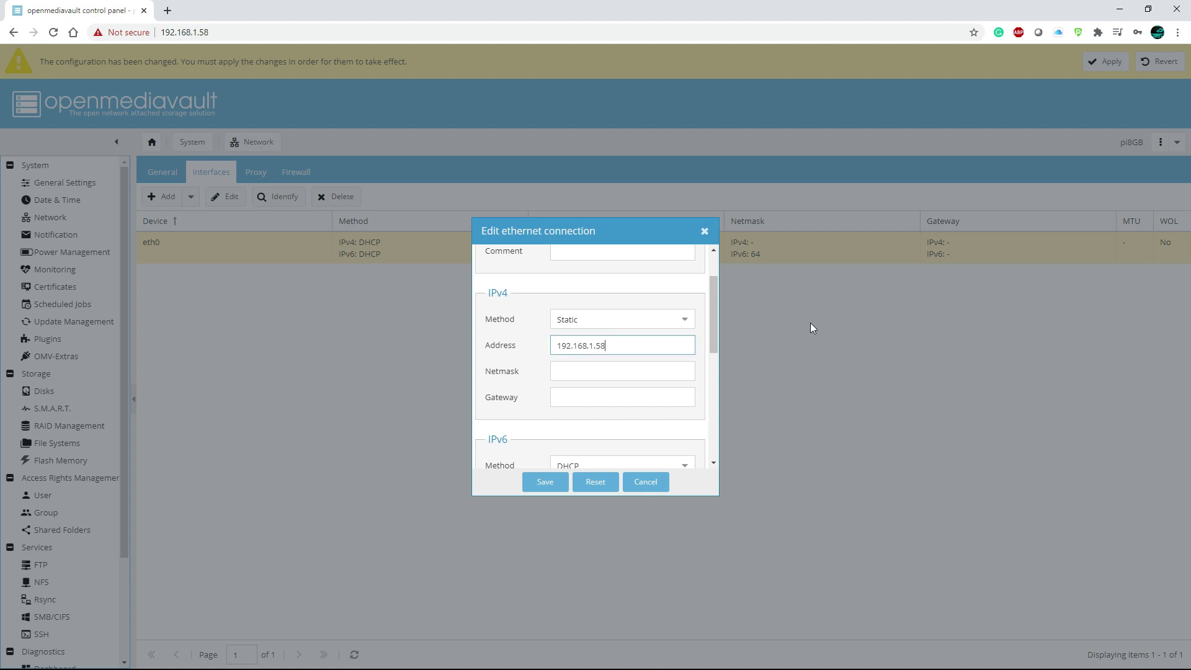
left_click(581, 372)
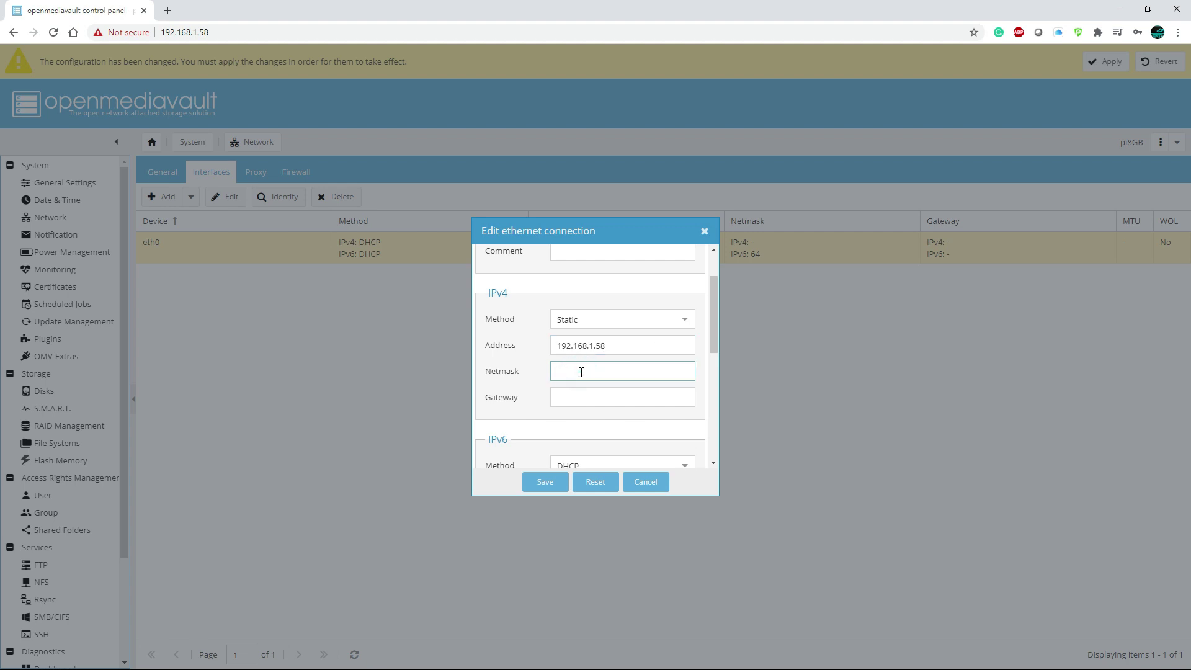
type("255.255.255.0")
left_click(587, 398)
type("19")
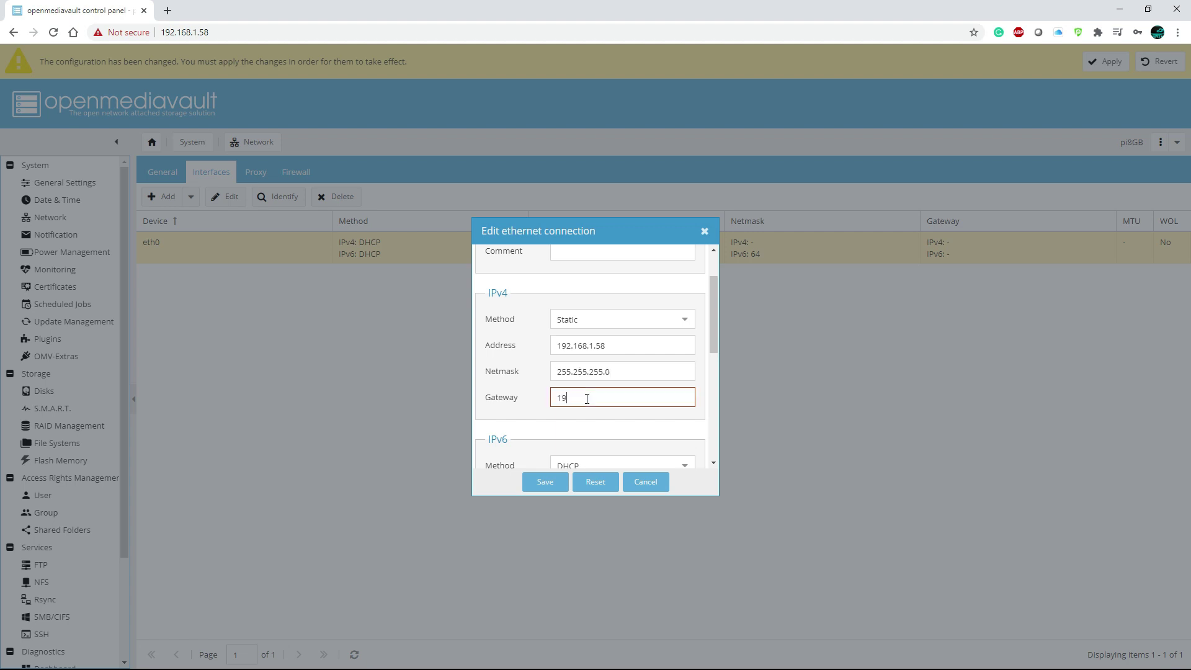
type("2.168.1.1")
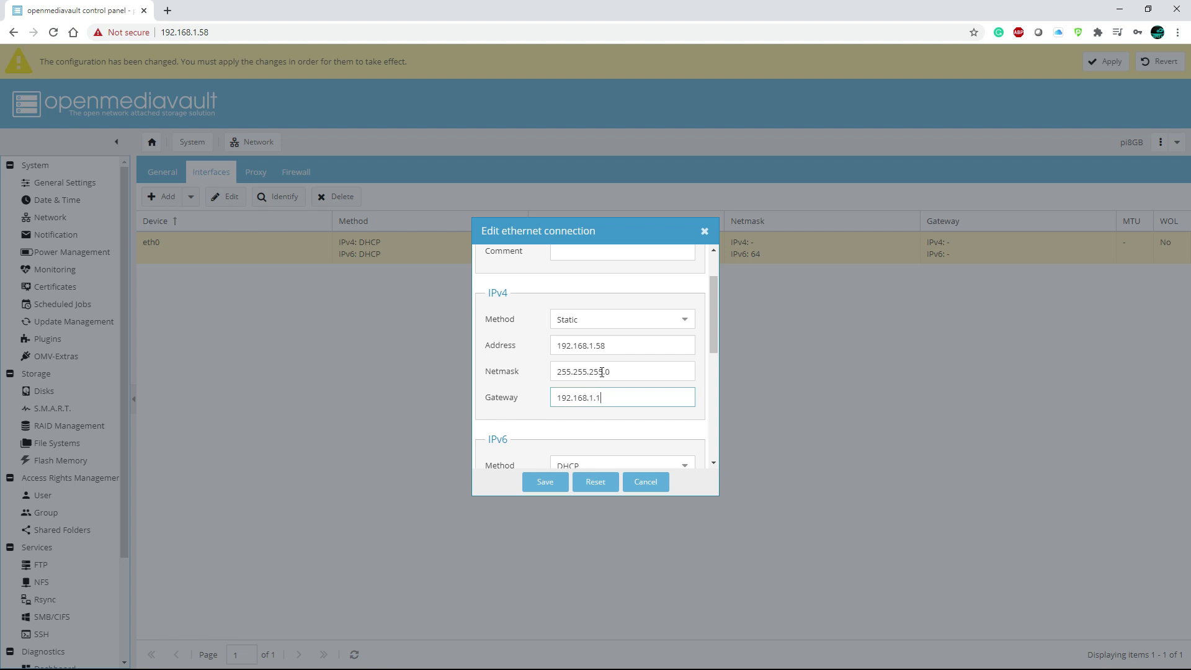
scroll(598, 381, "down", 3)
scroll(601, 393, "up", 3)
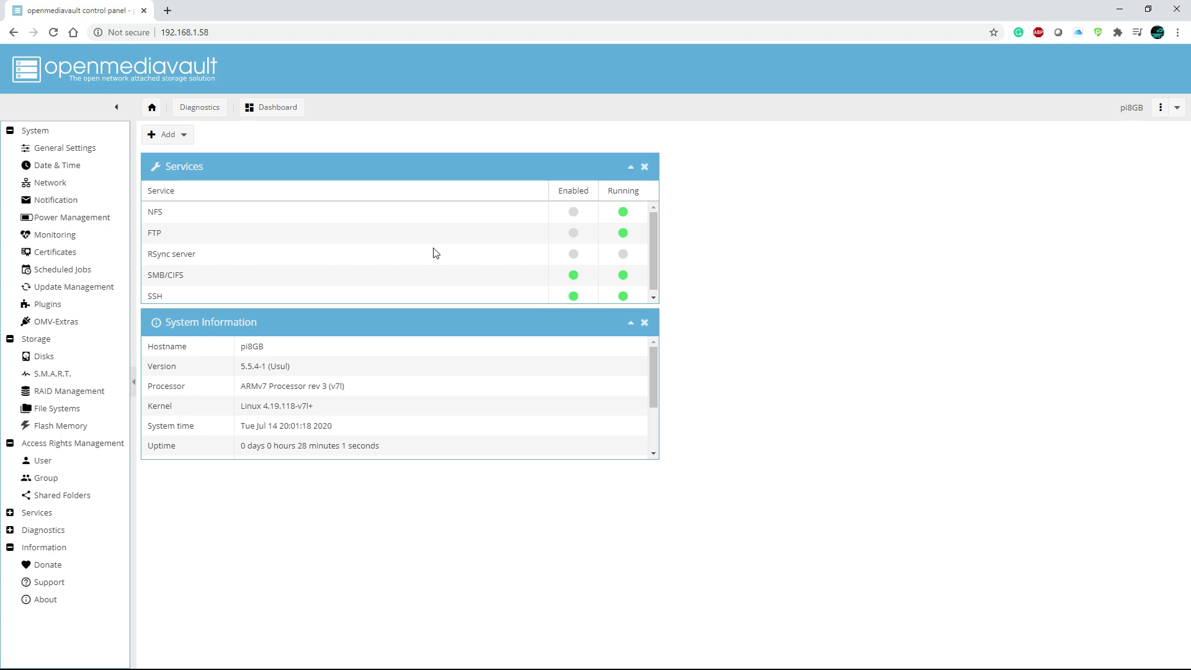
Move from the pi4nas shared folder to the Users list and open an empty Add user form.
left_click(56, 495)
left_click(233, 179)
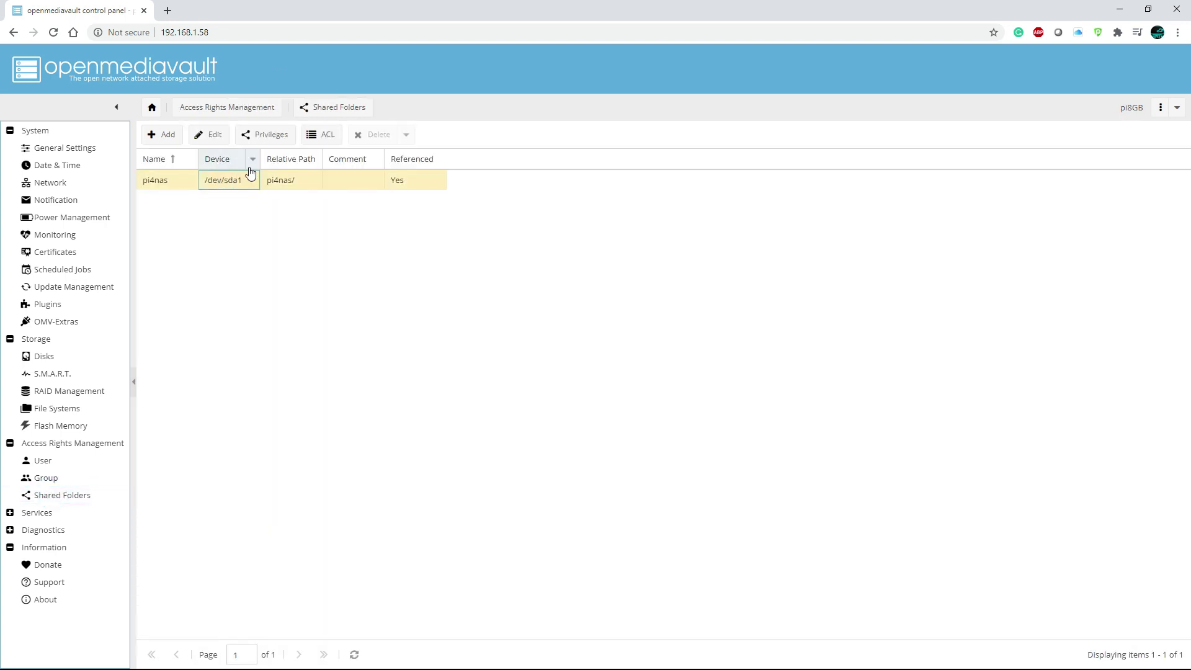
left_click(211, 111)
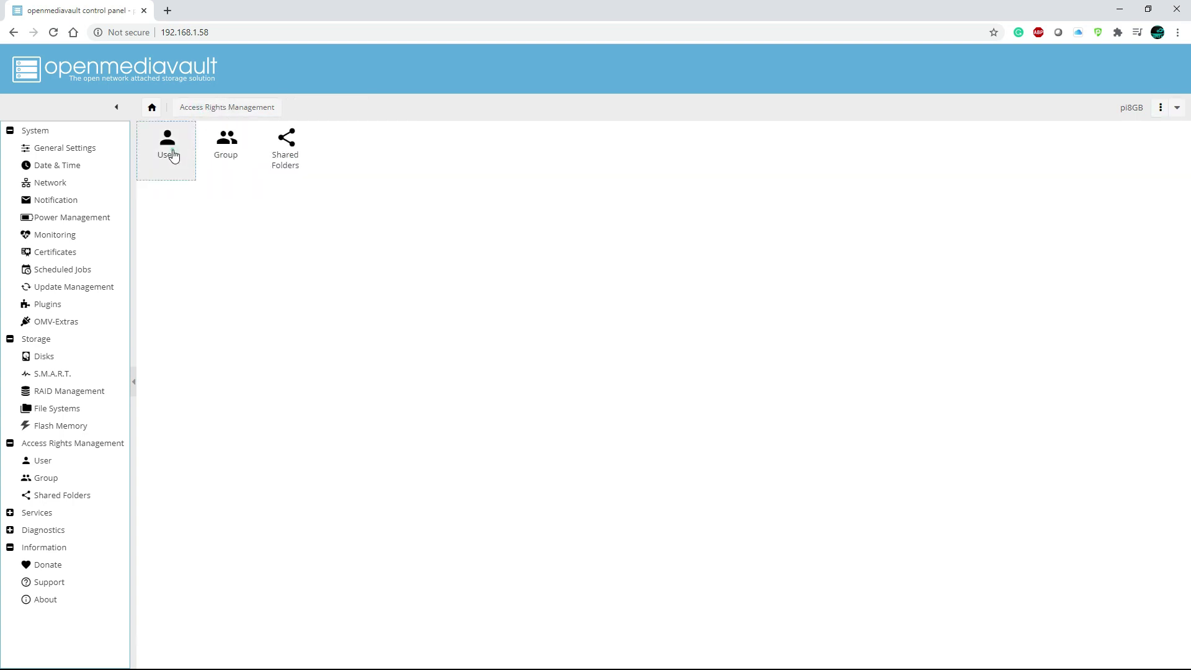
left_click(175, 156)
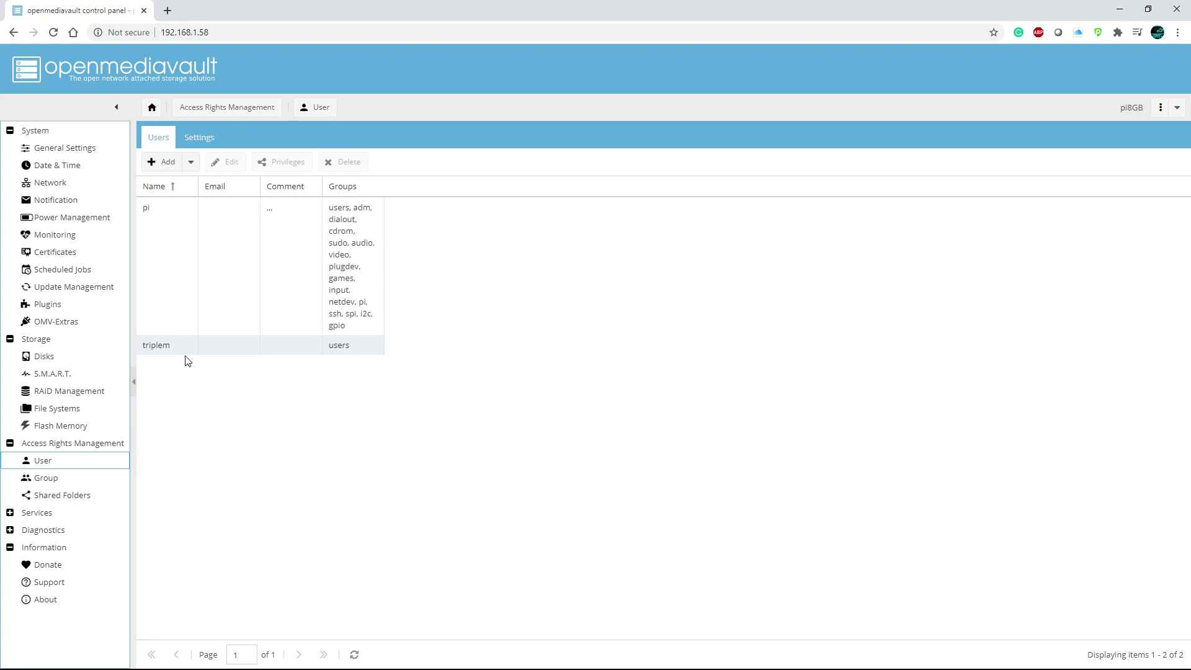
left_click(167, 169)
left_click(168, 180)
Create the user test with a password and confirmation, and save it.
left_click(555, 285)
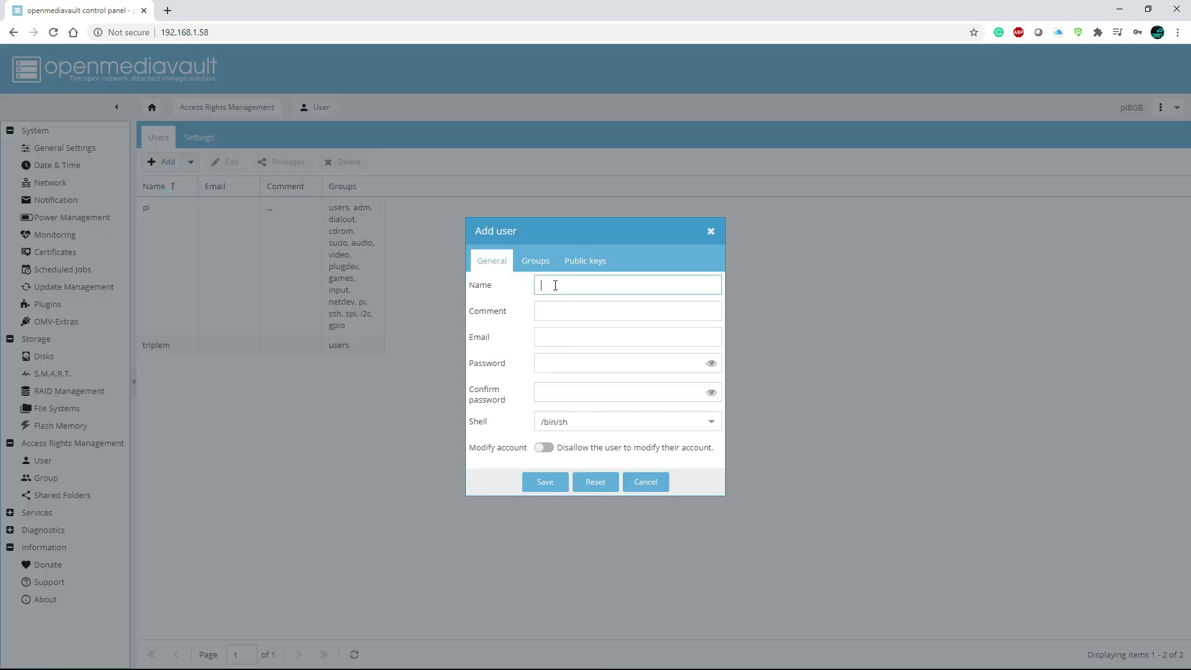
type("test")
left_click(621, 358)
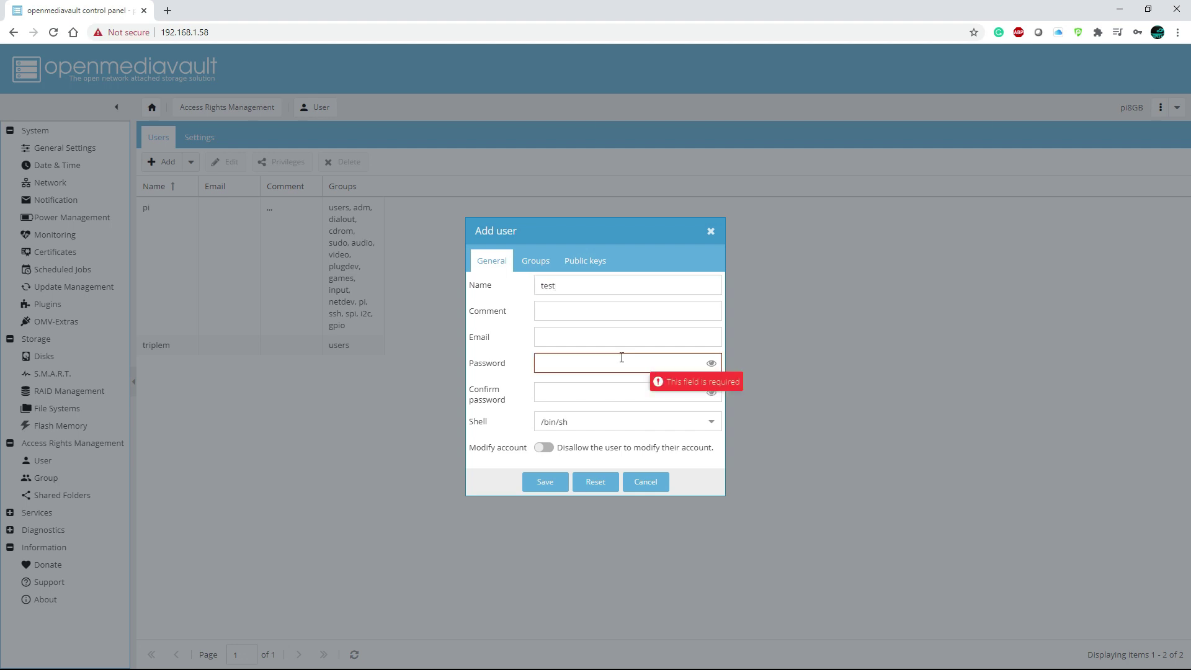
type("t")
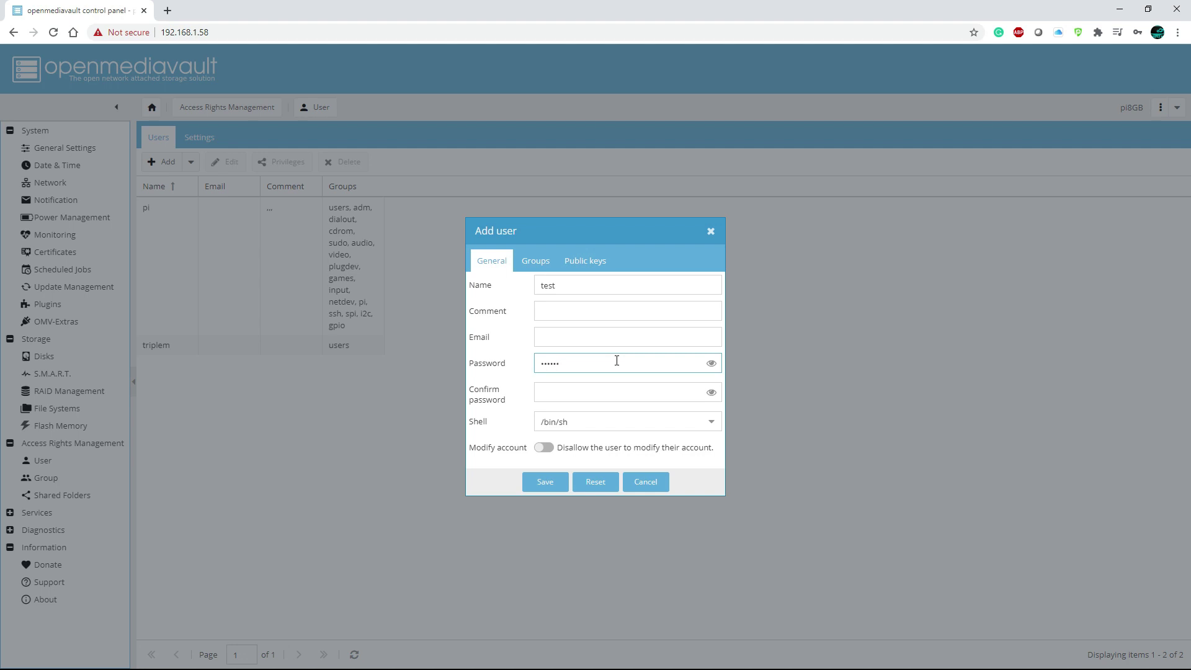
key("Tab")
type("t")
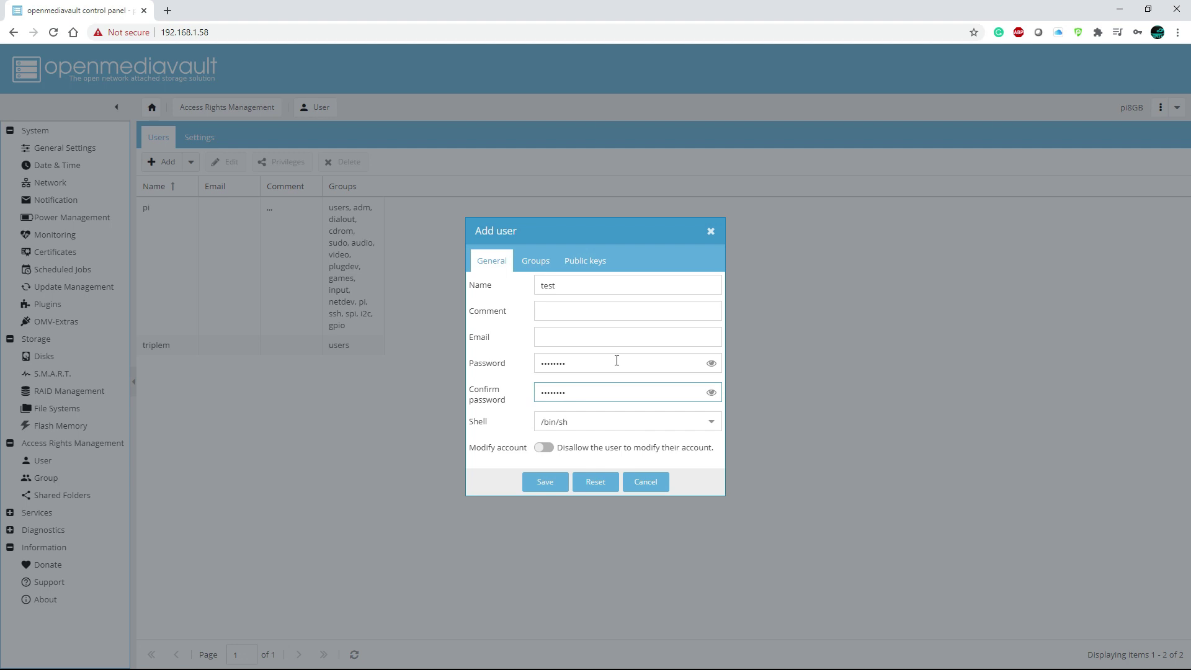
left_click(535, 485)
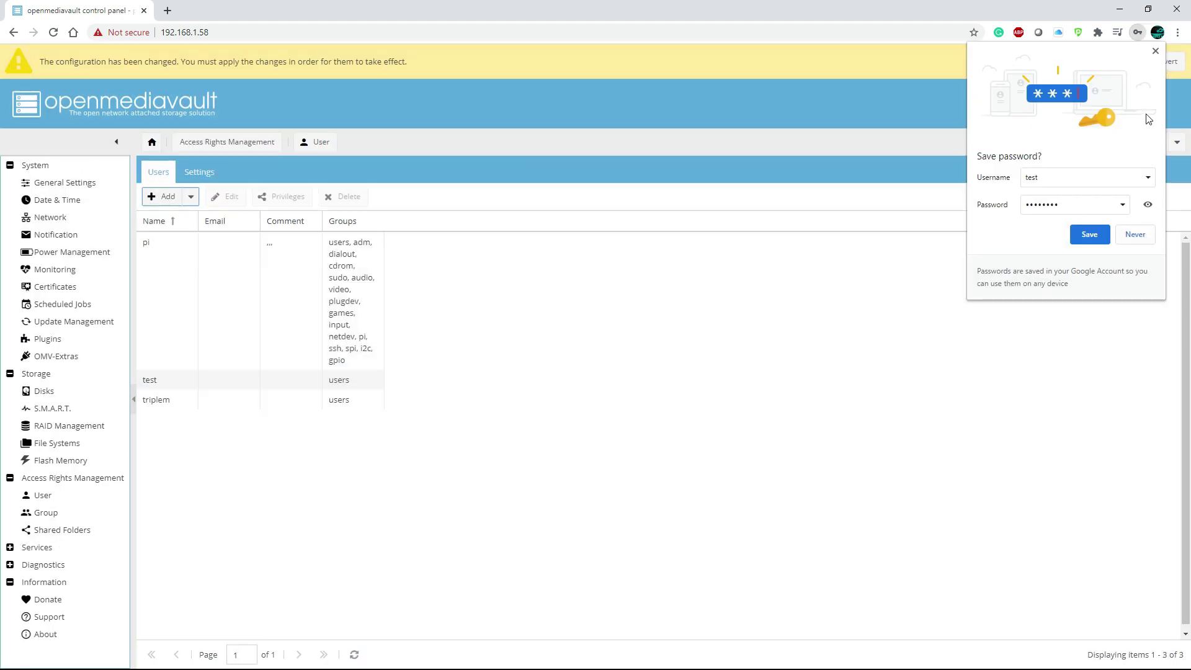
Dismiss the browser's password prompt and apply the pending configuration changes.
left_click(1155, 51)
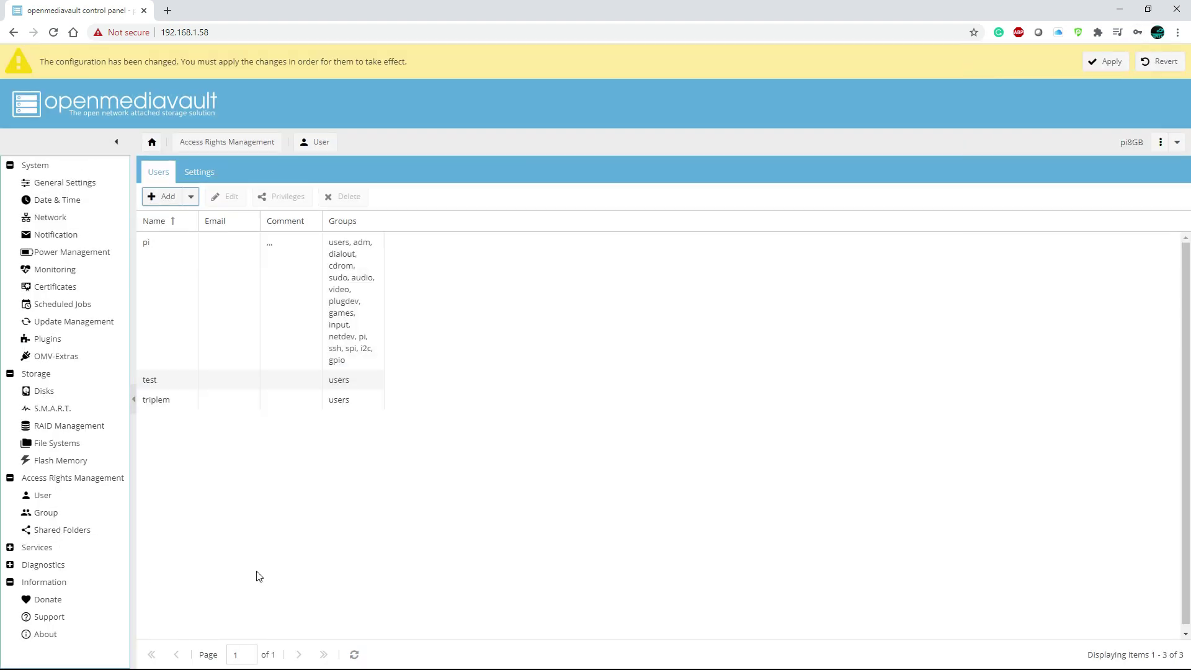
left_click(1105, 60)
left_click(577, 391)
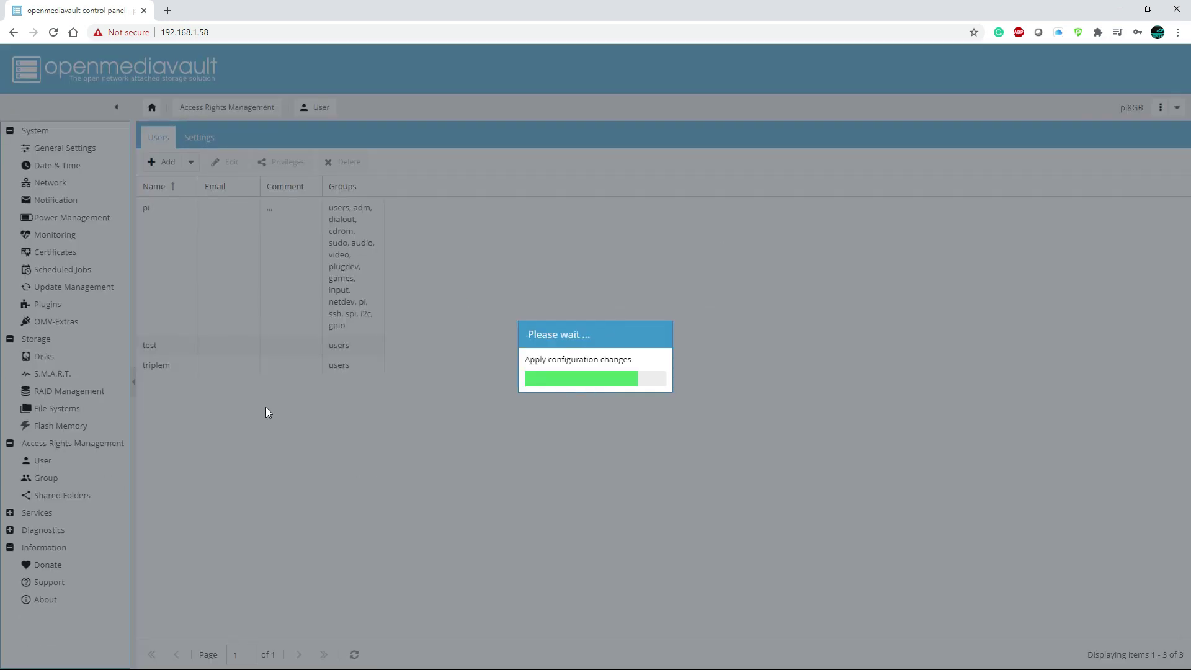
Grant user test Read/Write privileges on pi4nas, save, then reopen Privileges to verify.
left_click(173, 364)
left_click(283, 162)
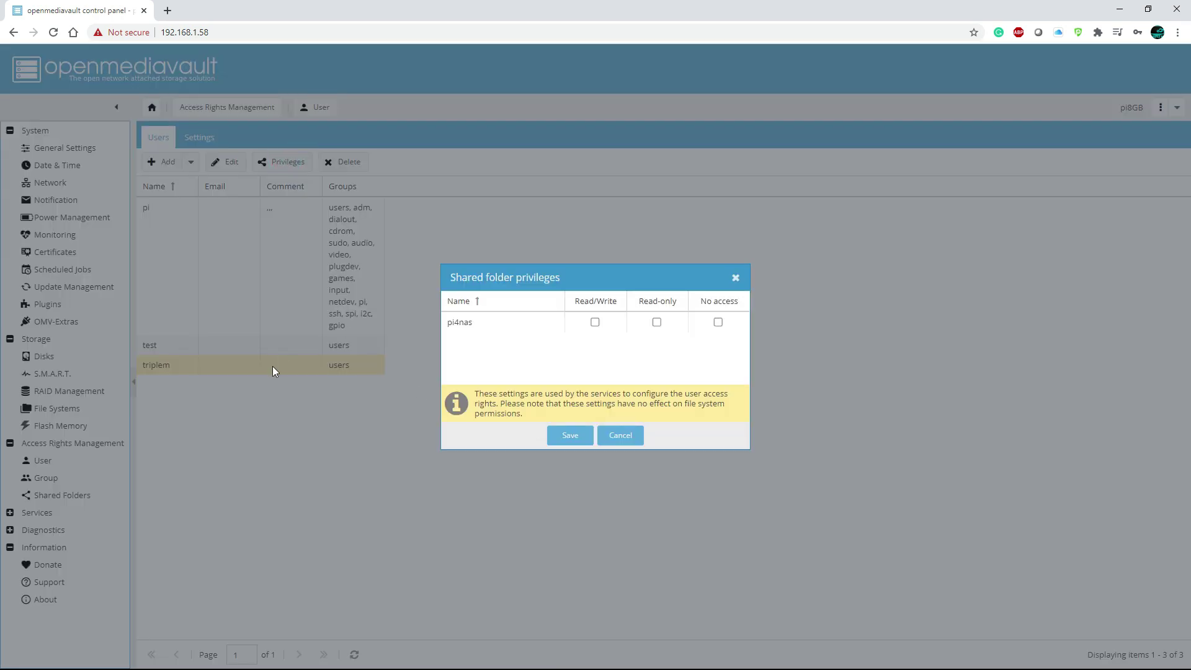
left_click(600, 323)
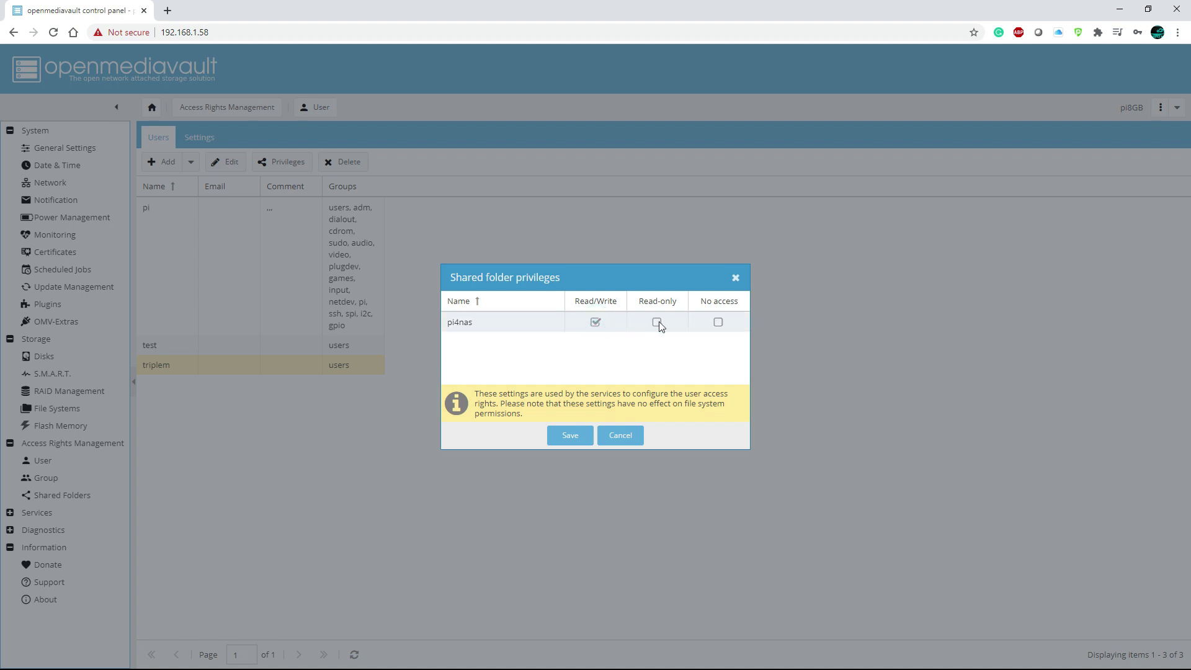
left_click(556, 442)
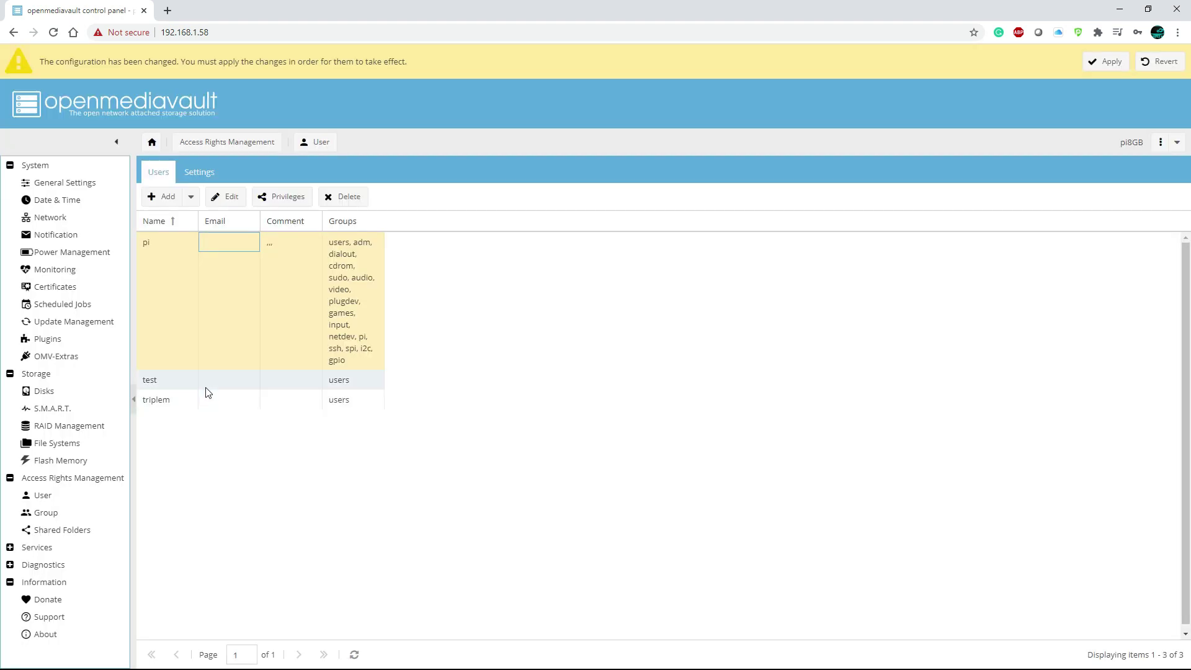
left_click(207, 387)
left_click(179, 403)
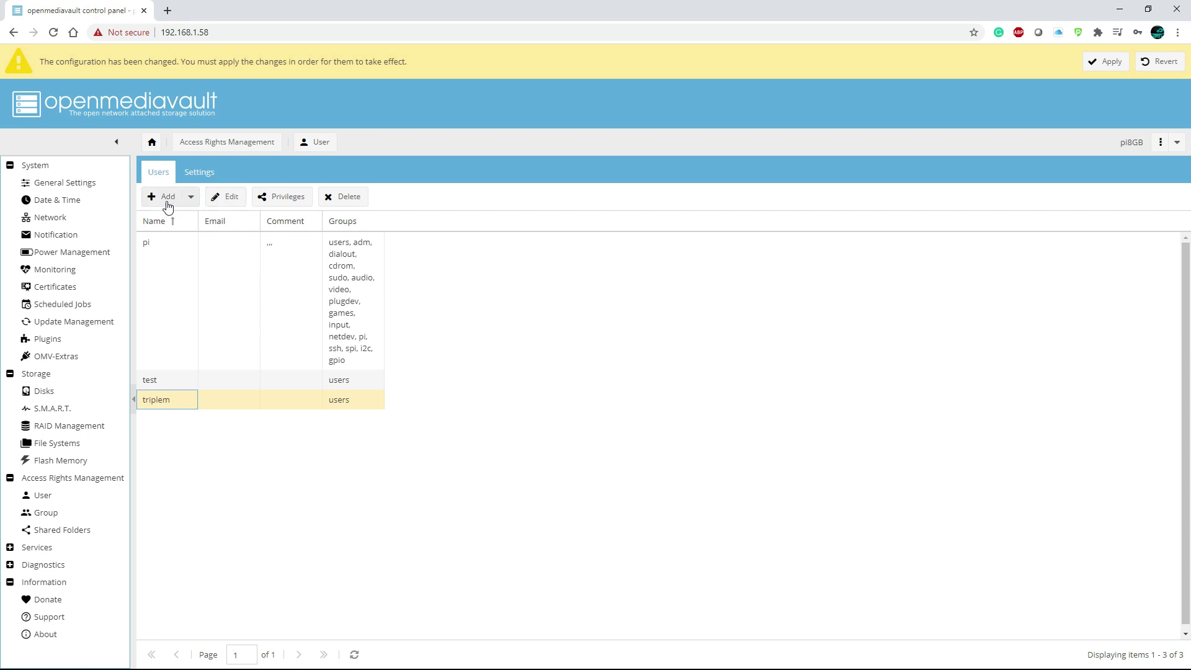
left_click(297, 198)
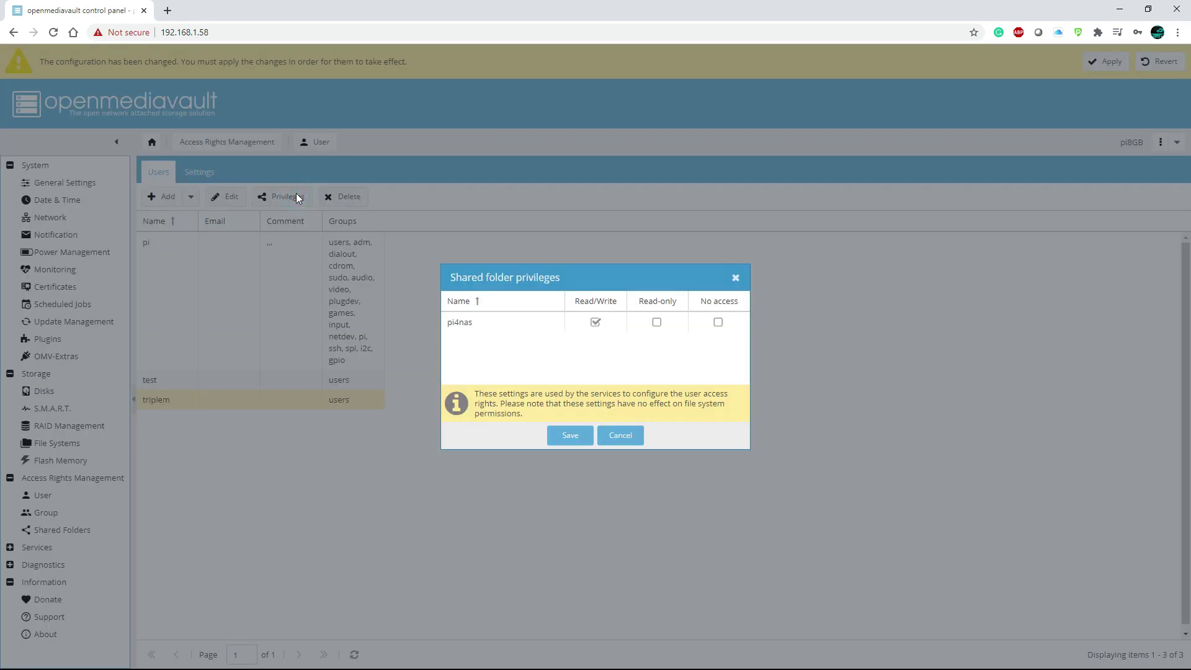
left_click(625, 437)
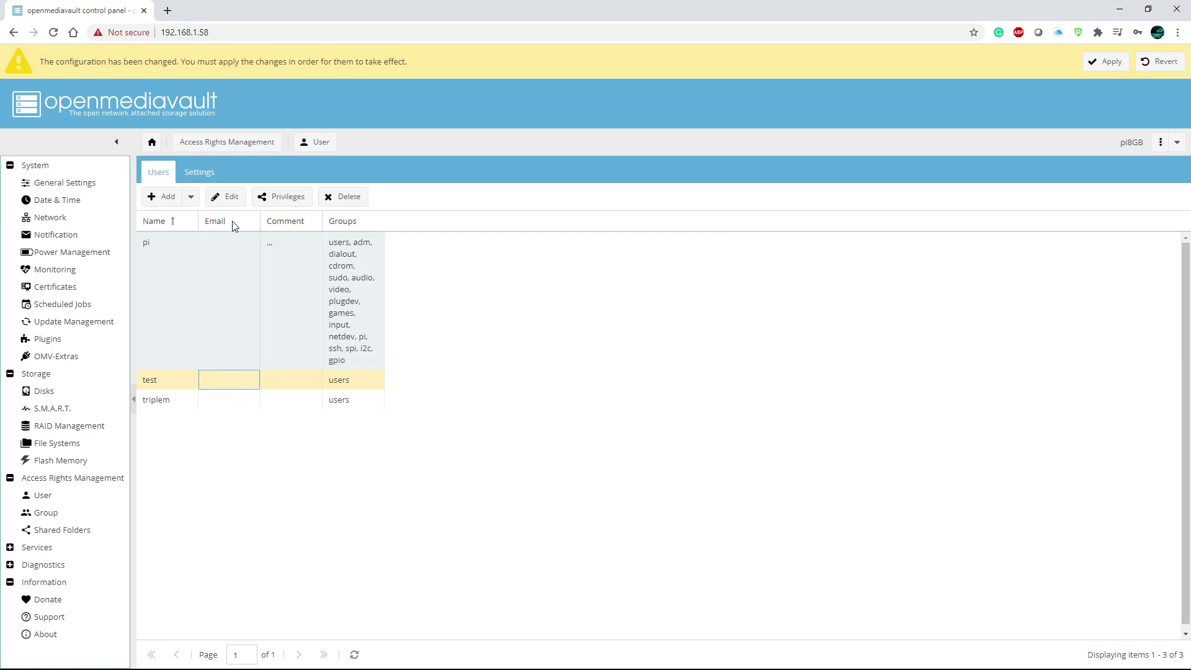
left_click(282, 197)
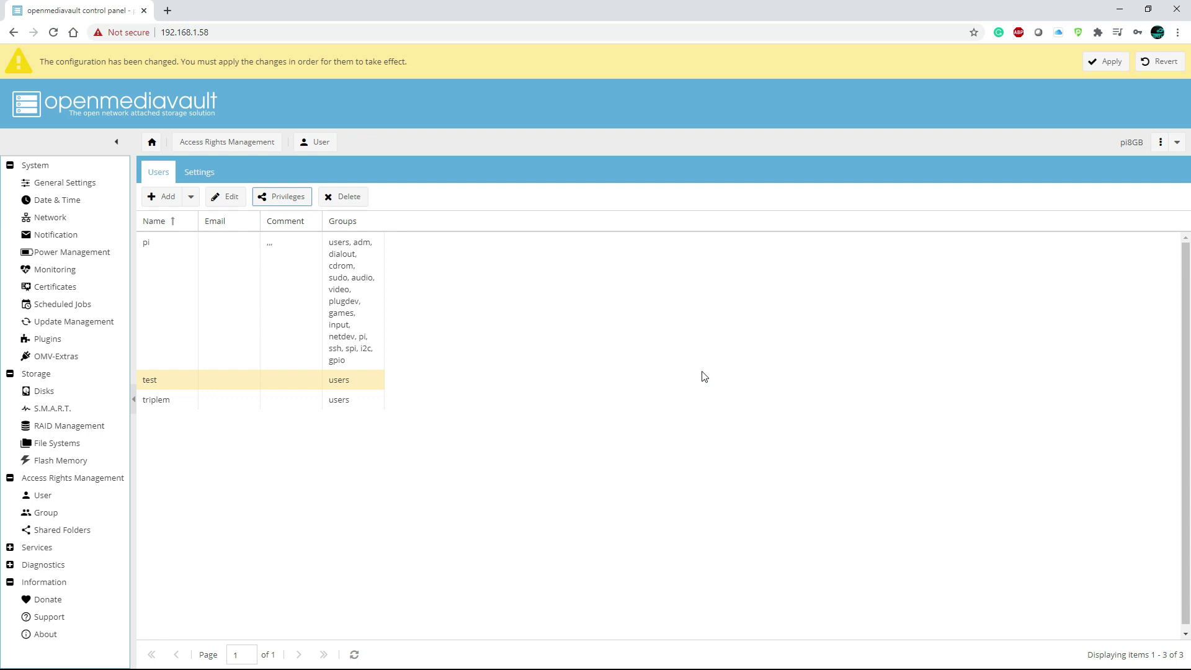
Apply the pending shared-folder permission change and confirm with Yes.
left_click(1108, 63)
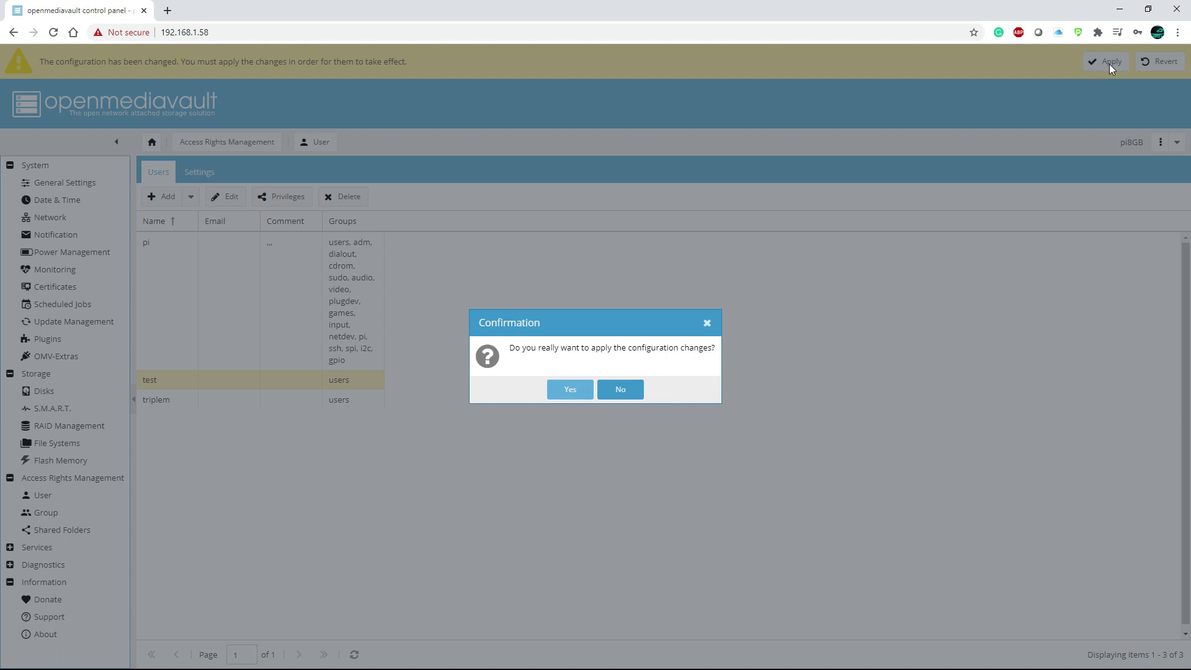
left_click(569, 389)
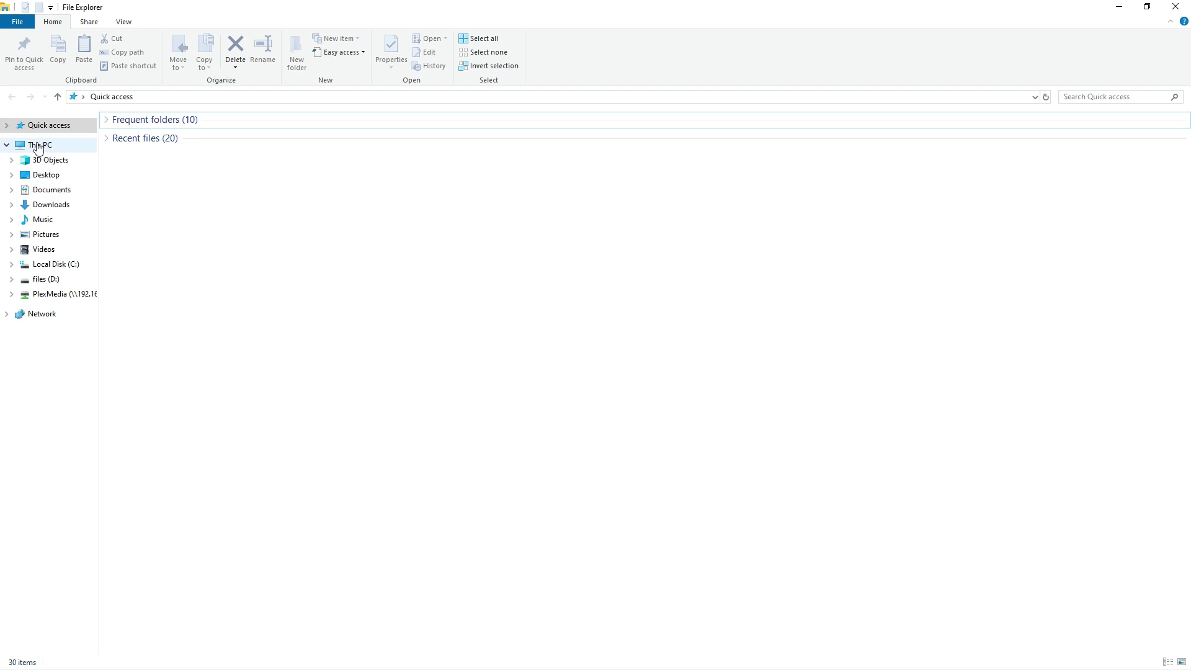
Open Map Network Drive from This PC with drive Y:, closing the folder browser unused.
left_click(42, 146)
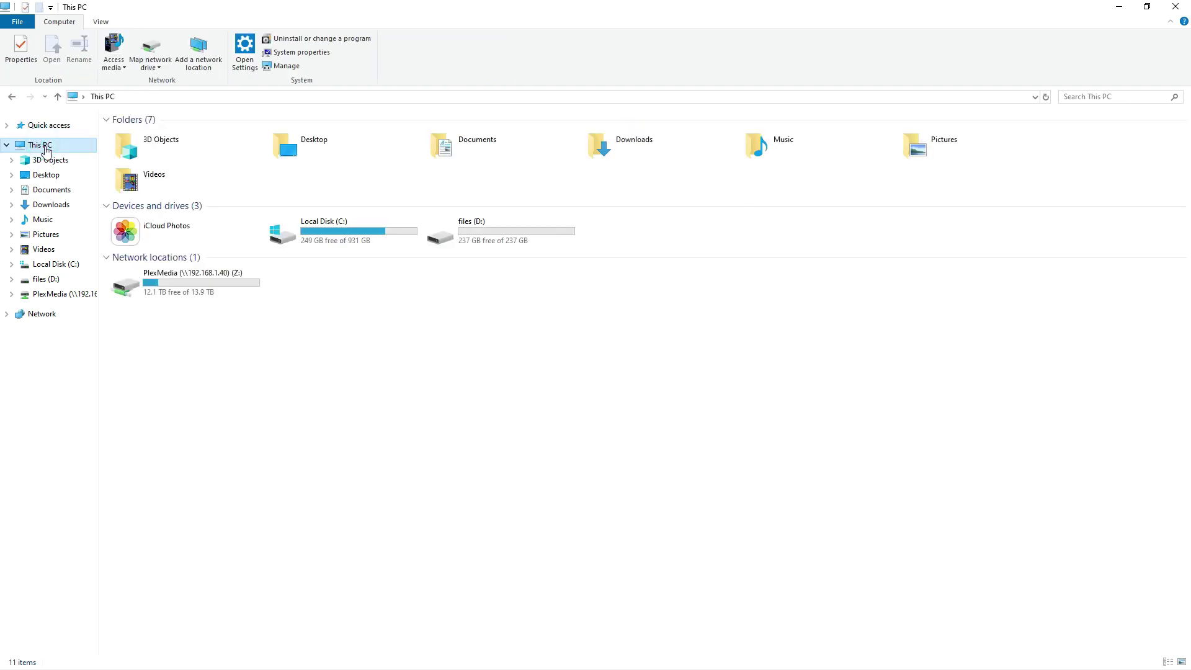
left_click(153, 54)
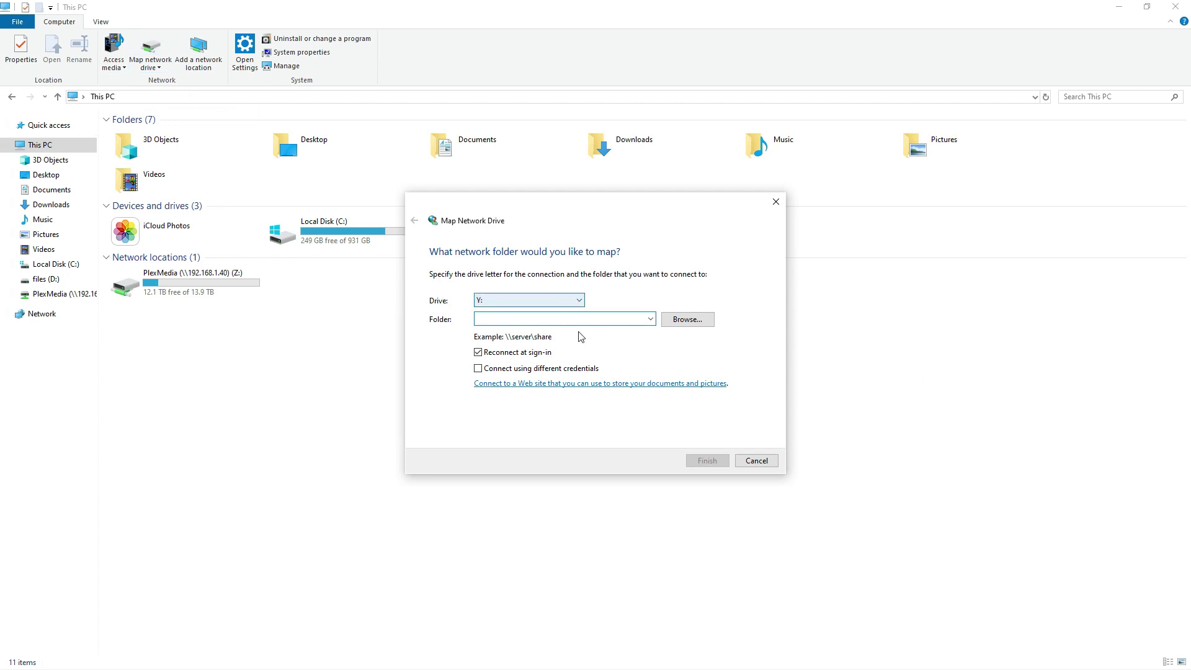
left_click(668, 323)
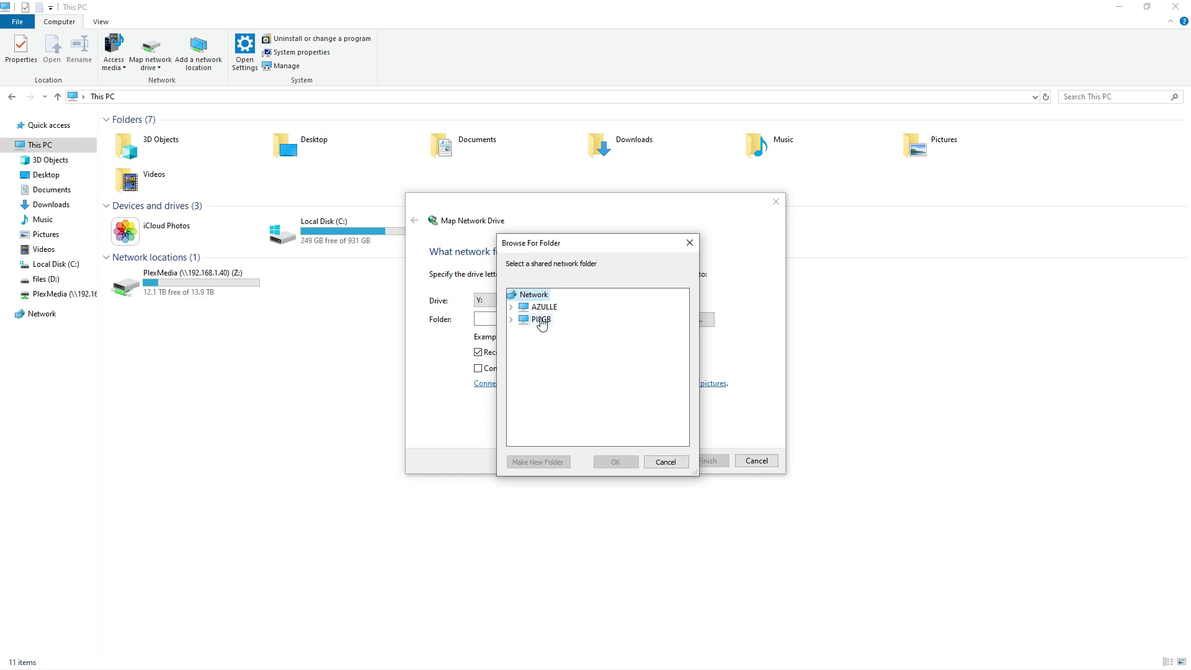
key("Escape")
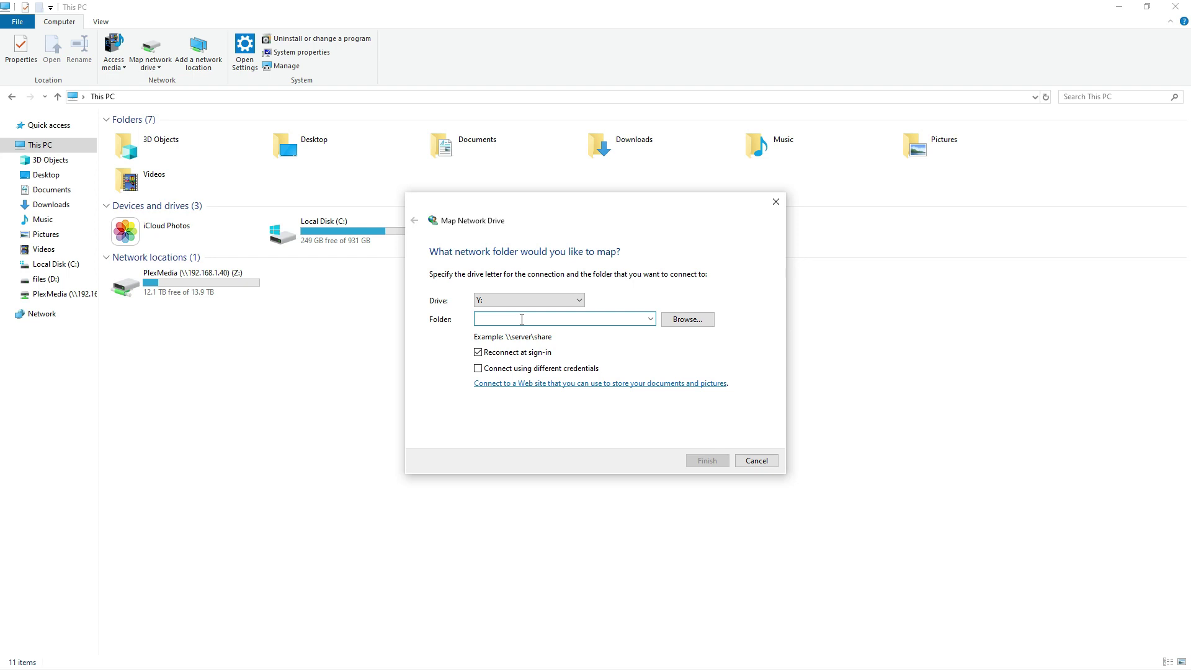
Enter \\192.168.1.58 as the folder path after browsing the NAS shares, then edit it.
type("\\\\192.168.1.58")
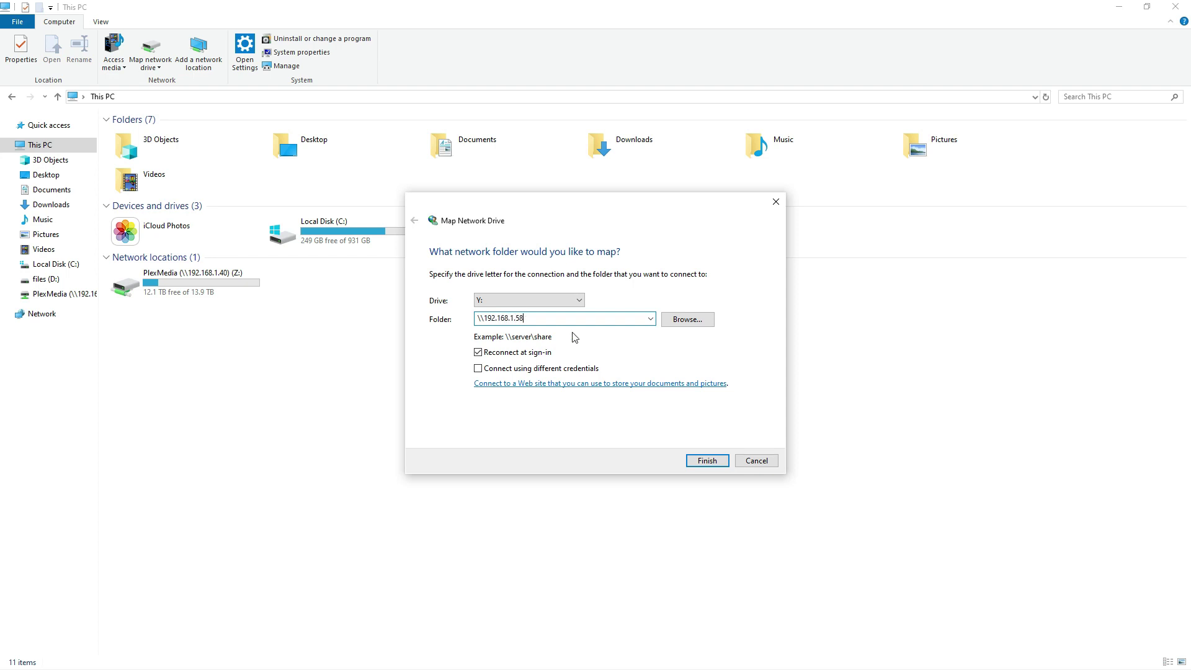
left_click(686, 320)
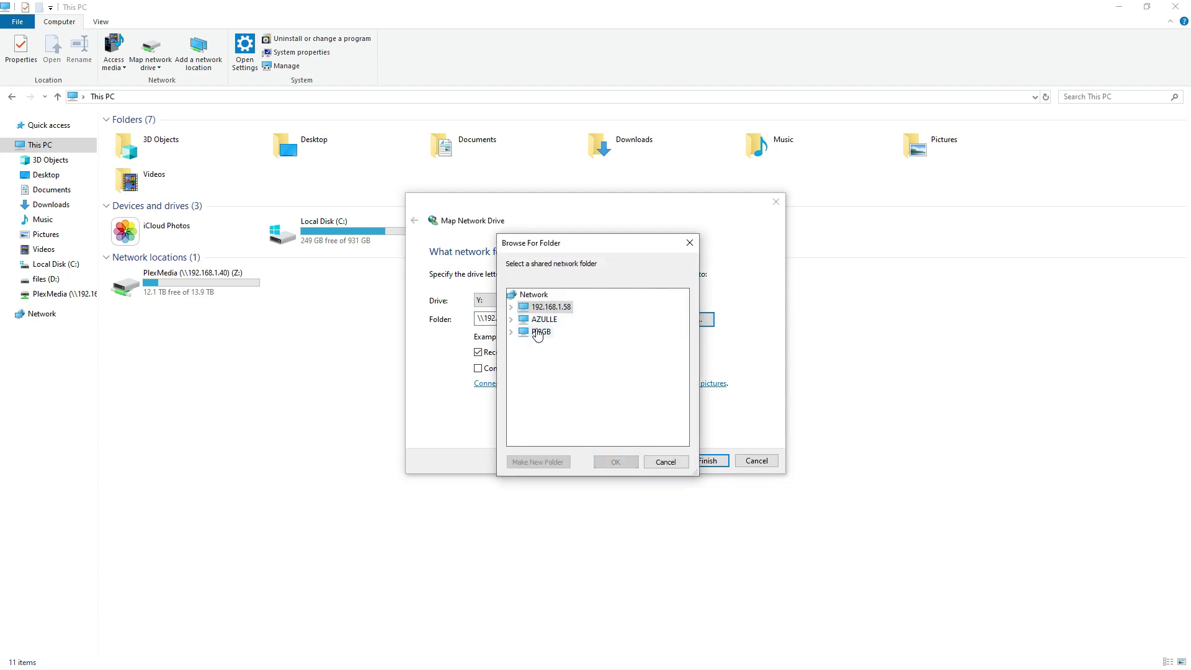
left_click(511, 306)
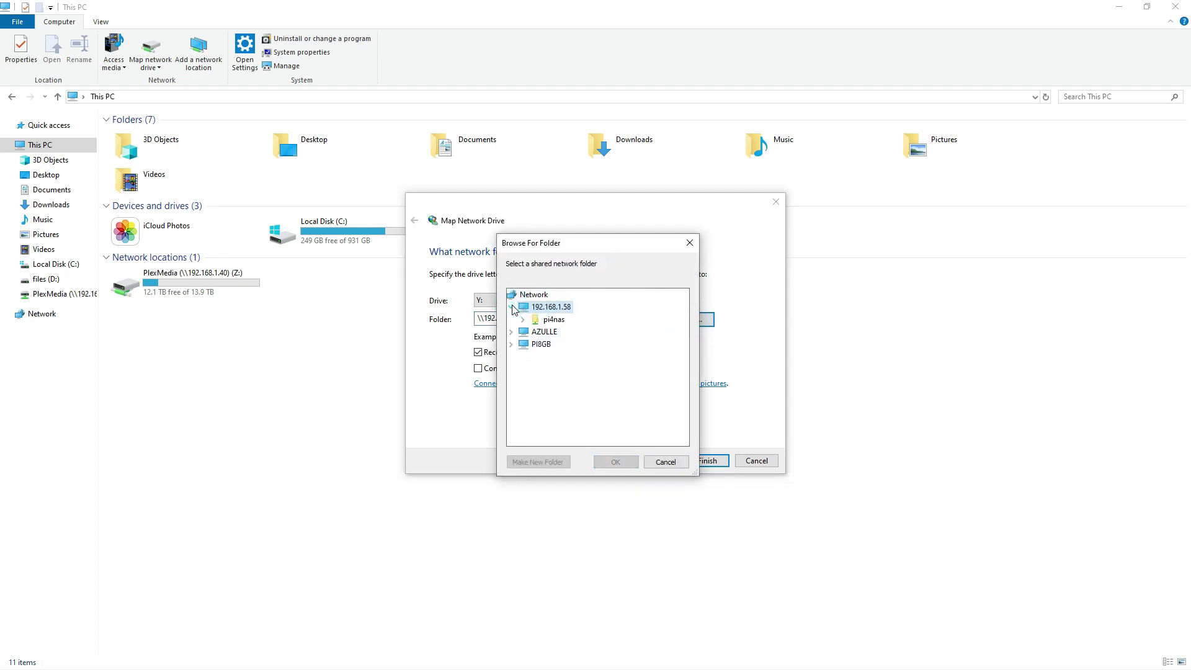
left_click(665, 461)
double_click(539, 317)
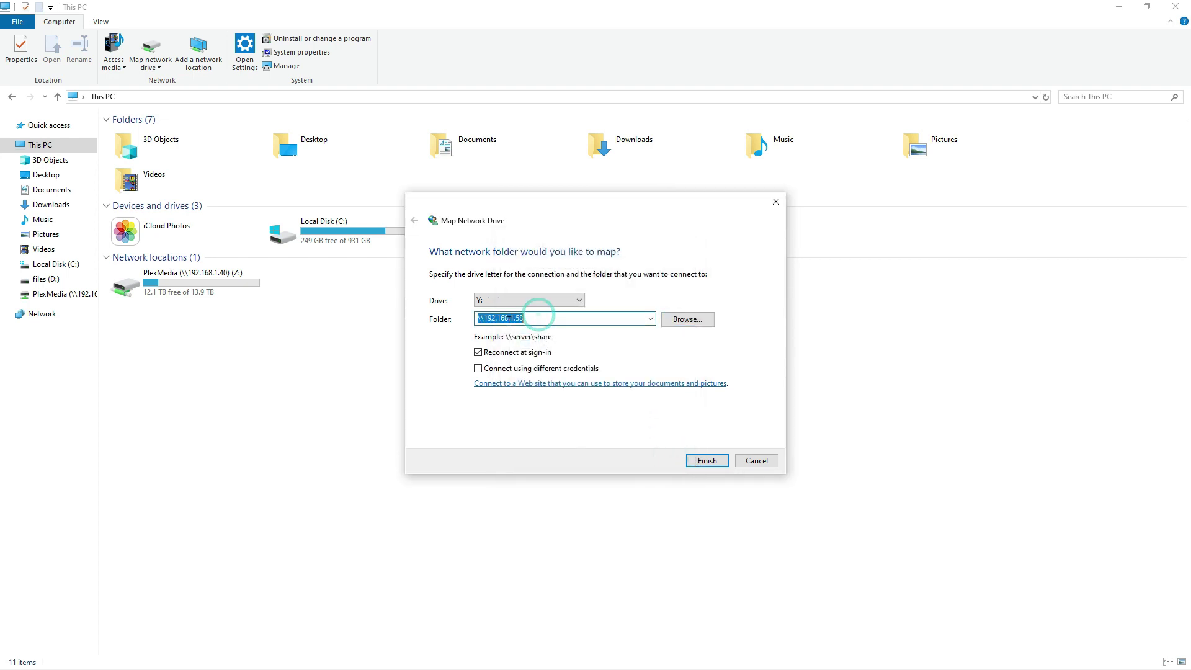
double_click(538, 319)
left_click(516, 317)
key("Delete")
key("Delete")
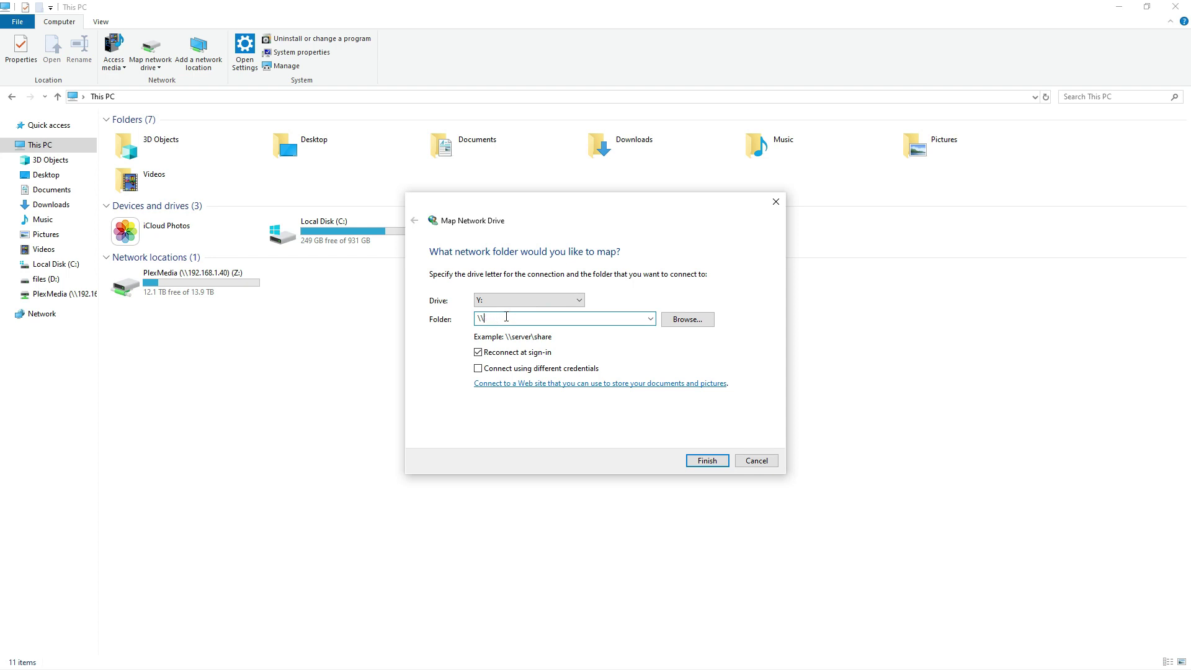
Set the Y: drive mapping's folder to the \\PI8GB\pi4nas share.
type("pi8")
left_click(688, 319)
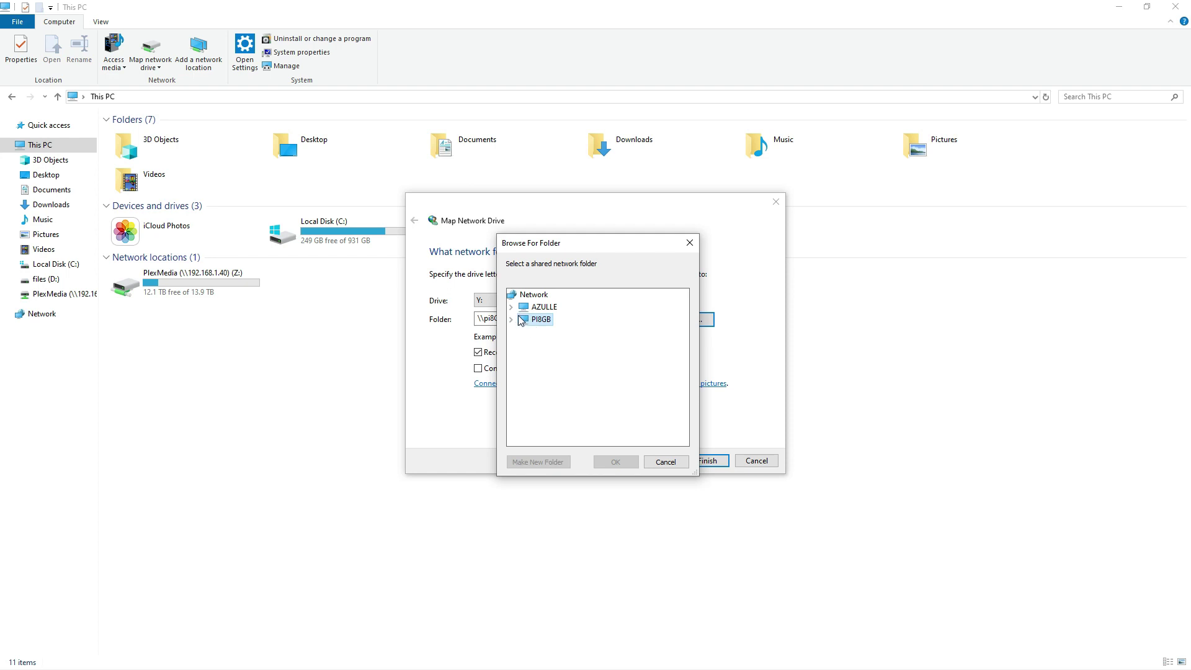
left_click(512, 320)
left_click(555, 335)
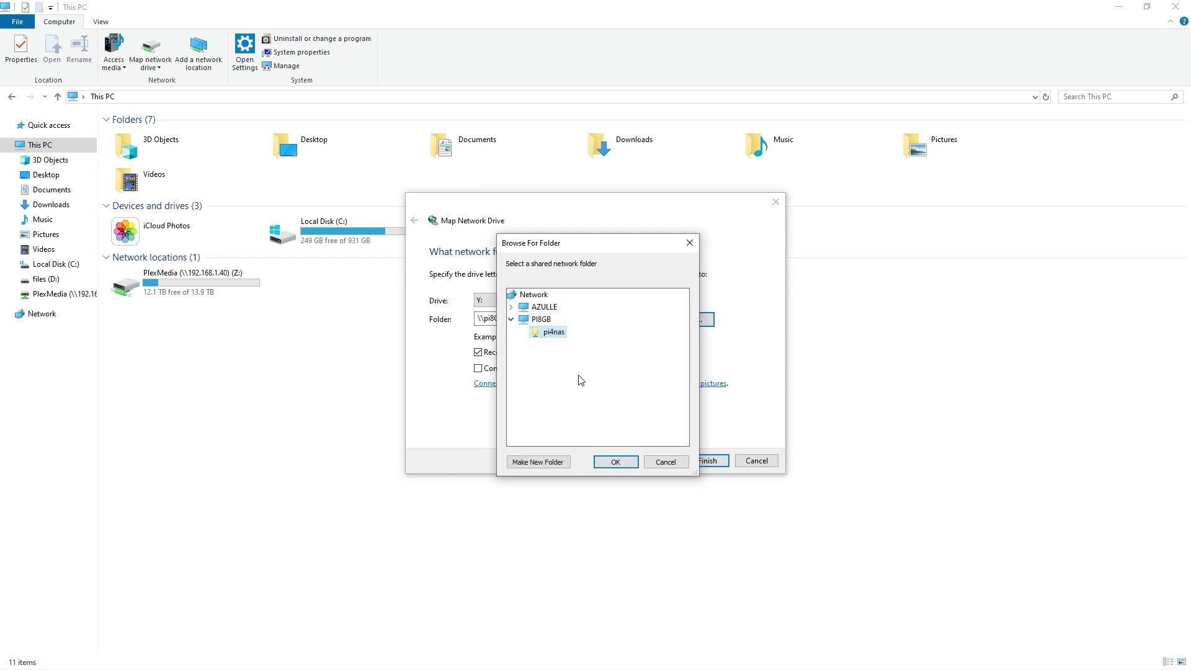
left_click(615, 463)
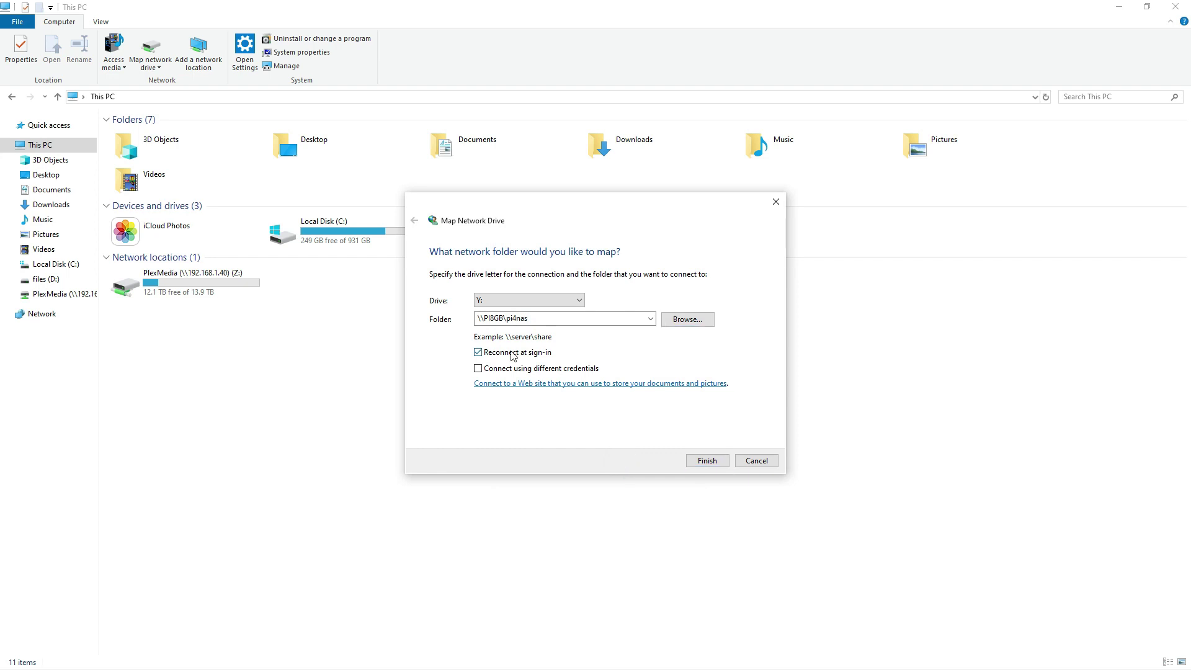
Turn on Connect using different credentials for the mapping.
left_click(478, 368)
left_click(478, 368)
left_click(479, 369)
Finish mapping Y:, signing in with the NAS user name and password and remembering the credentials.
left_click(707, 463)
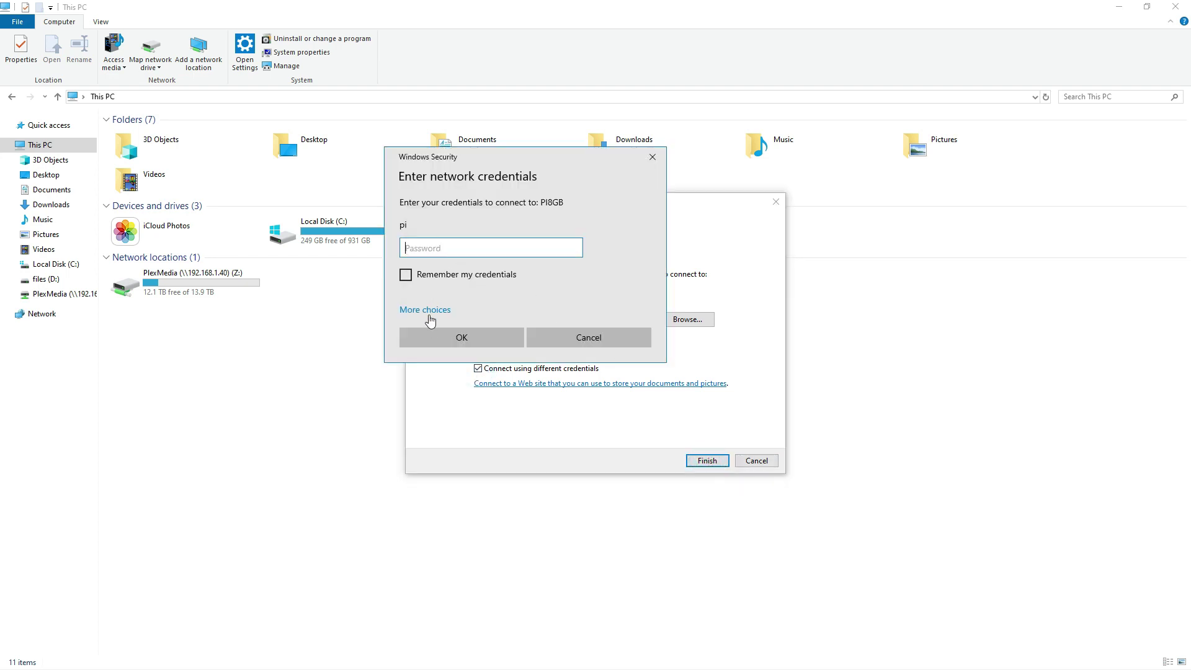
left_click(426, 310)
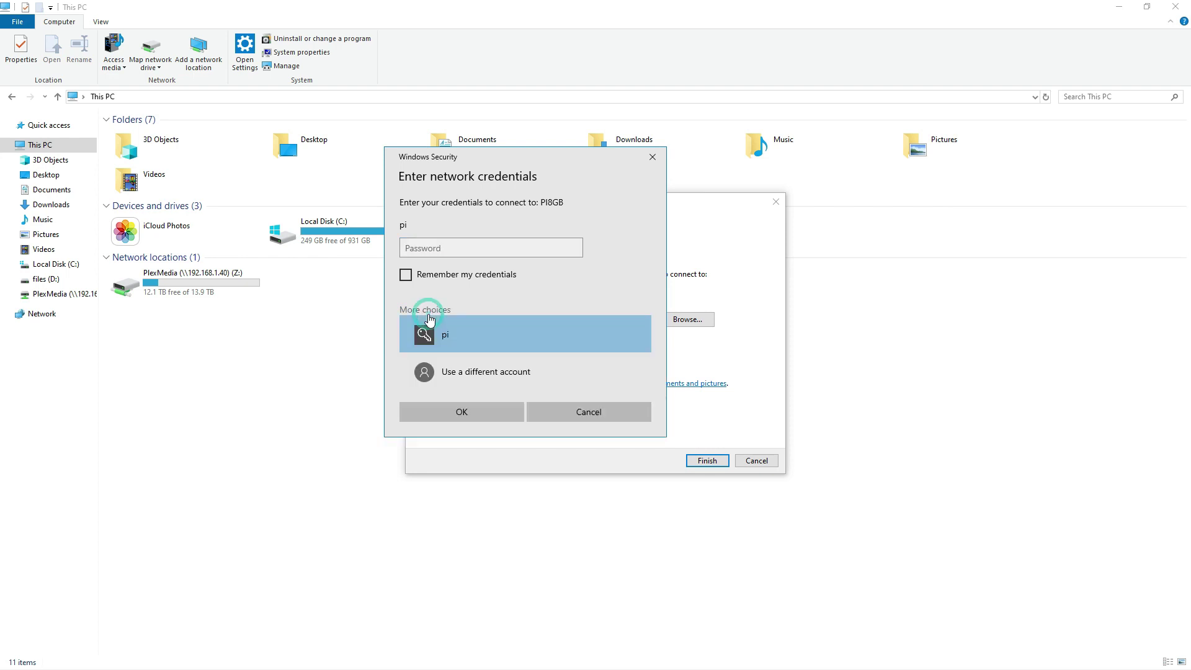
left_click(456, 374)
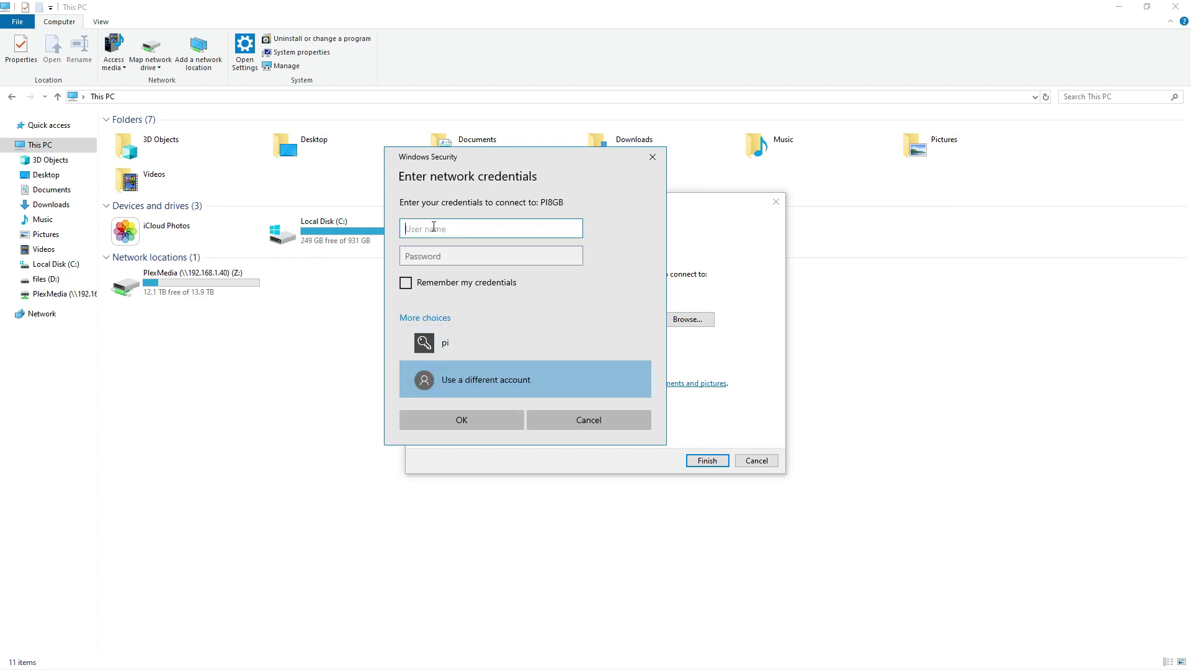
type("triplem")
key("Tab")
type("ras")
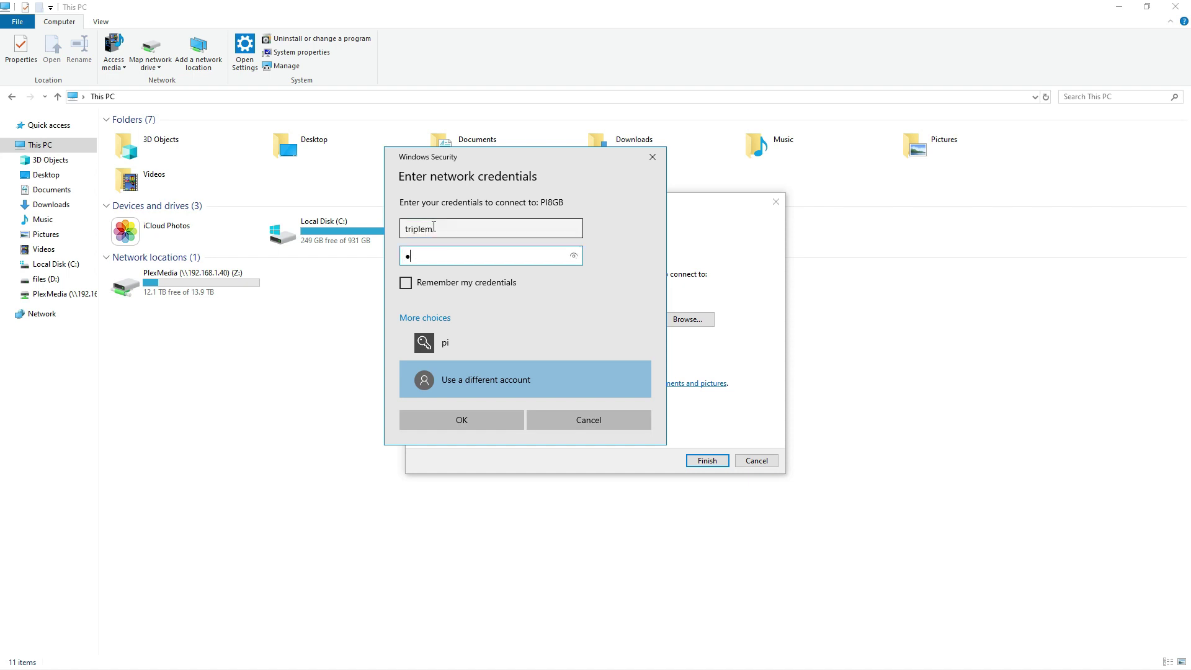
type("pbe")
left_click(406, 283)
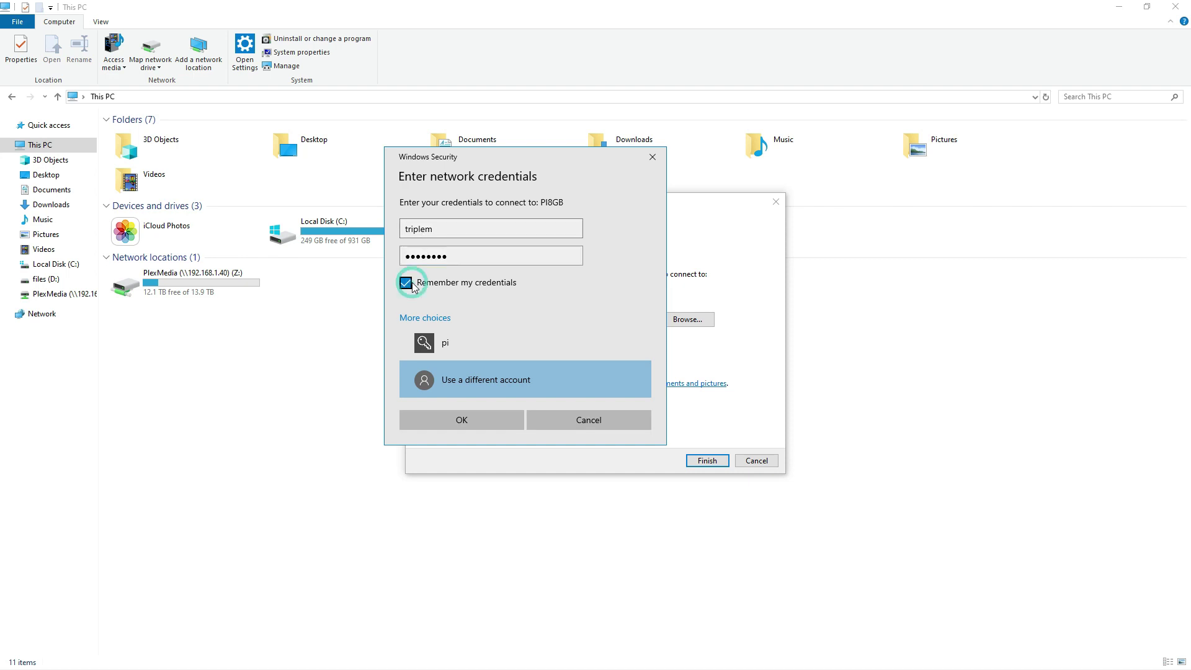
left_click(482, 422)
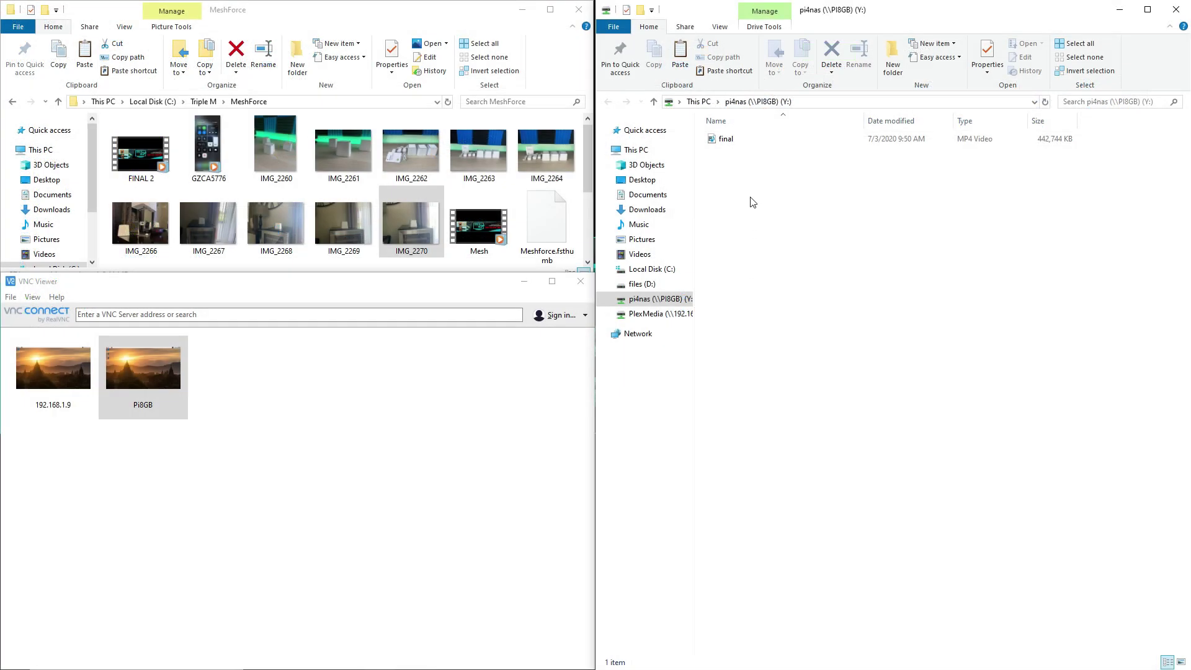
Play the final video from Y: with volume near silent, skip ahead to about five minutes, then close it.
double_click(735, 140)
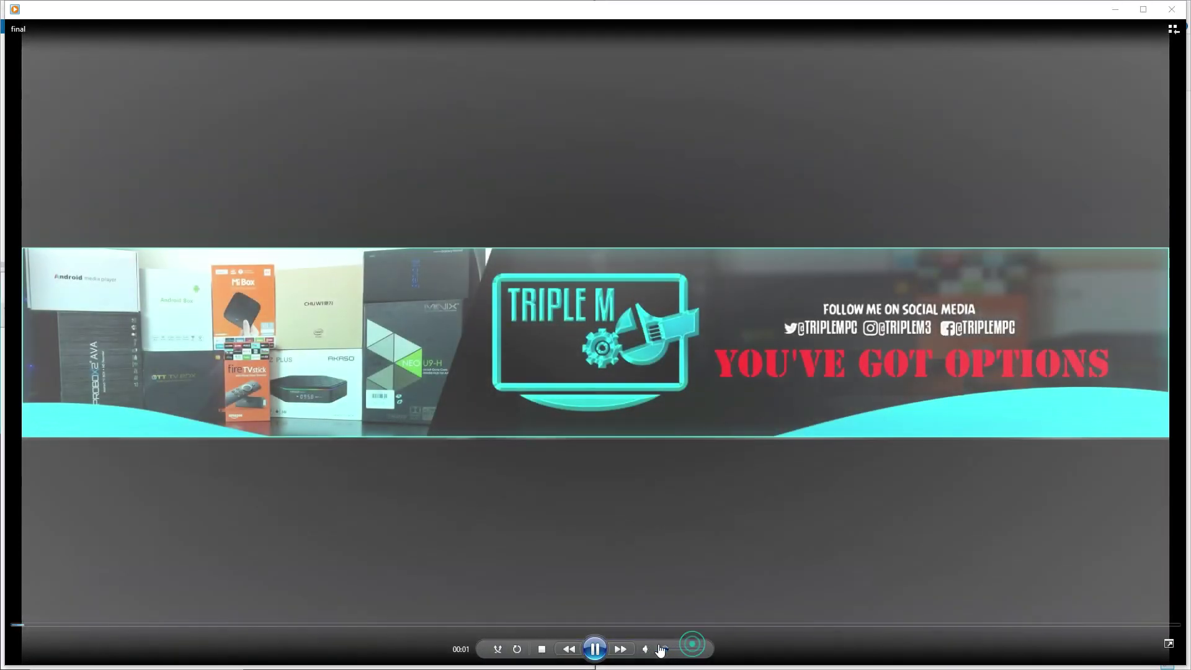
left_click_drag(700, 649, 401, 616)
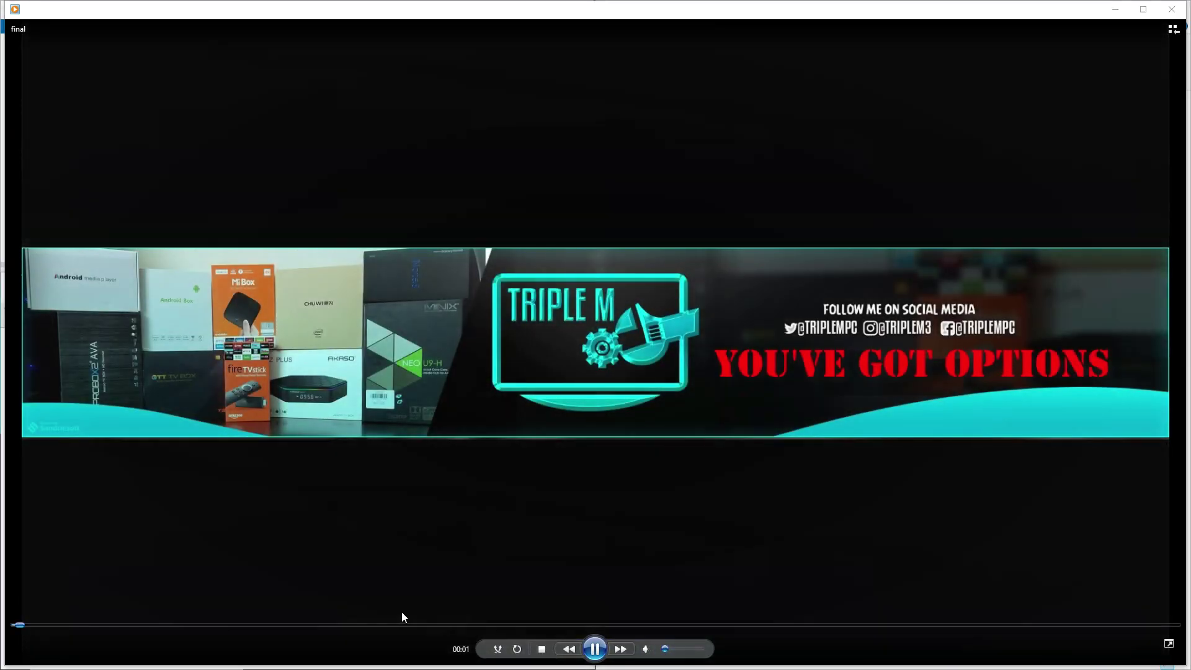
left_click(251, 625)
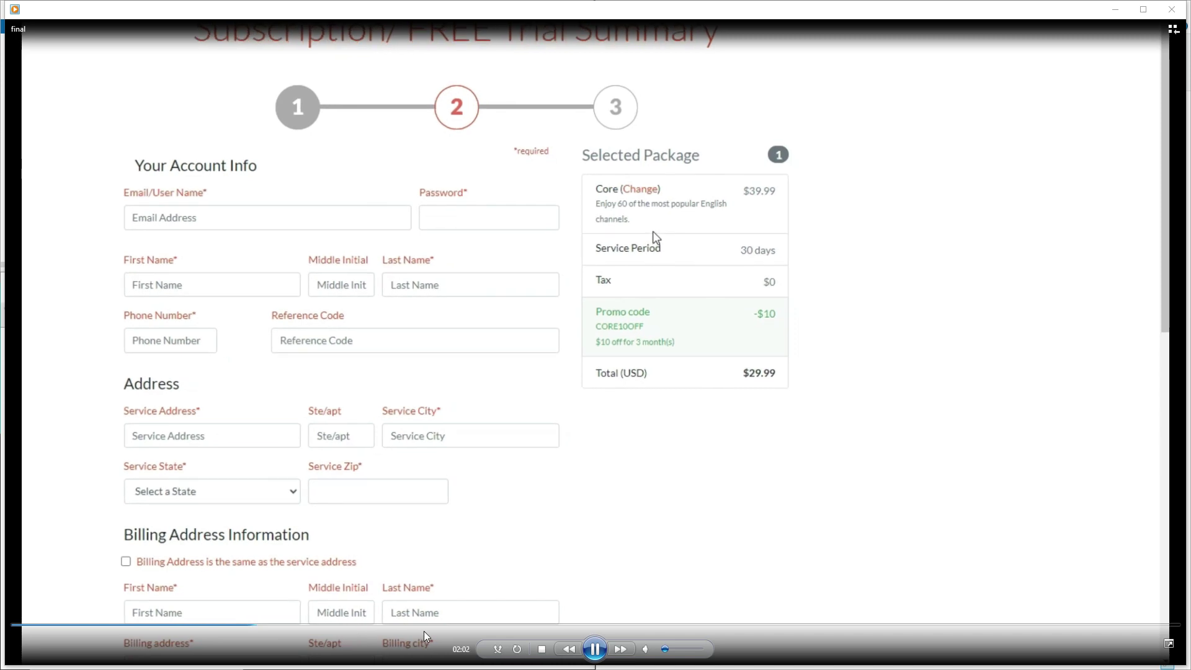
left_click(631, 625)
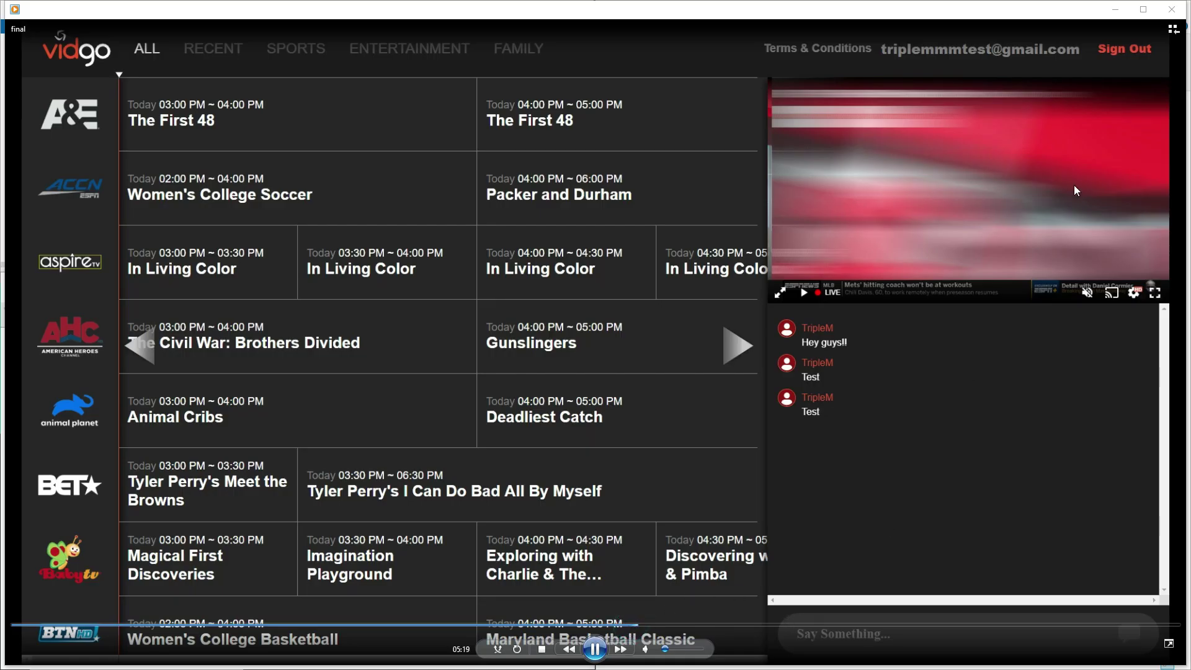
double_click(1061, 14)
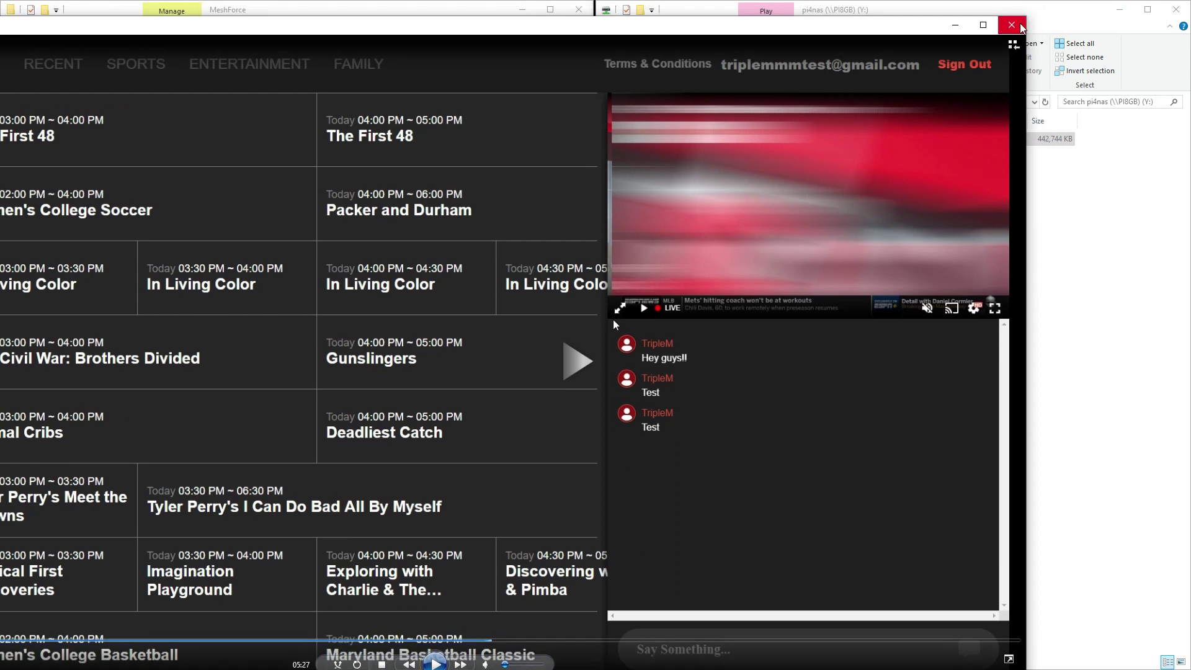
key("alt+F4")
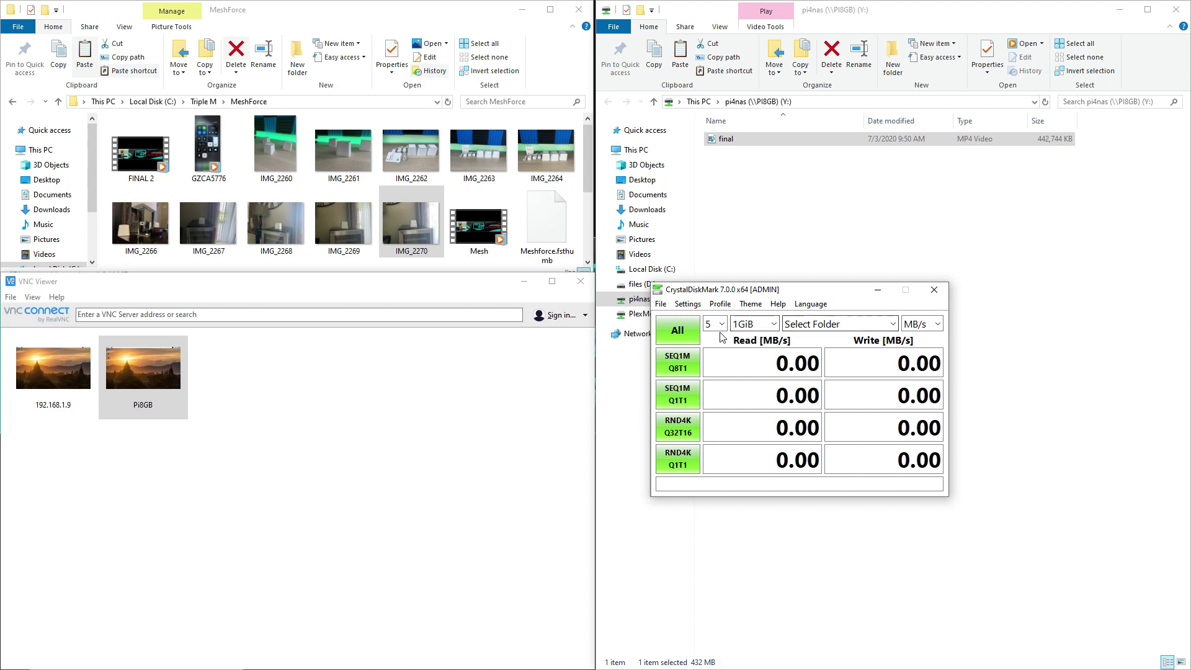
Run CrystalDiskMark's SEQ1M Q8T1 test on the pi4nas folder: 116.81 MB/s read, 37.96 MB/s write.
left_click(851, 324)
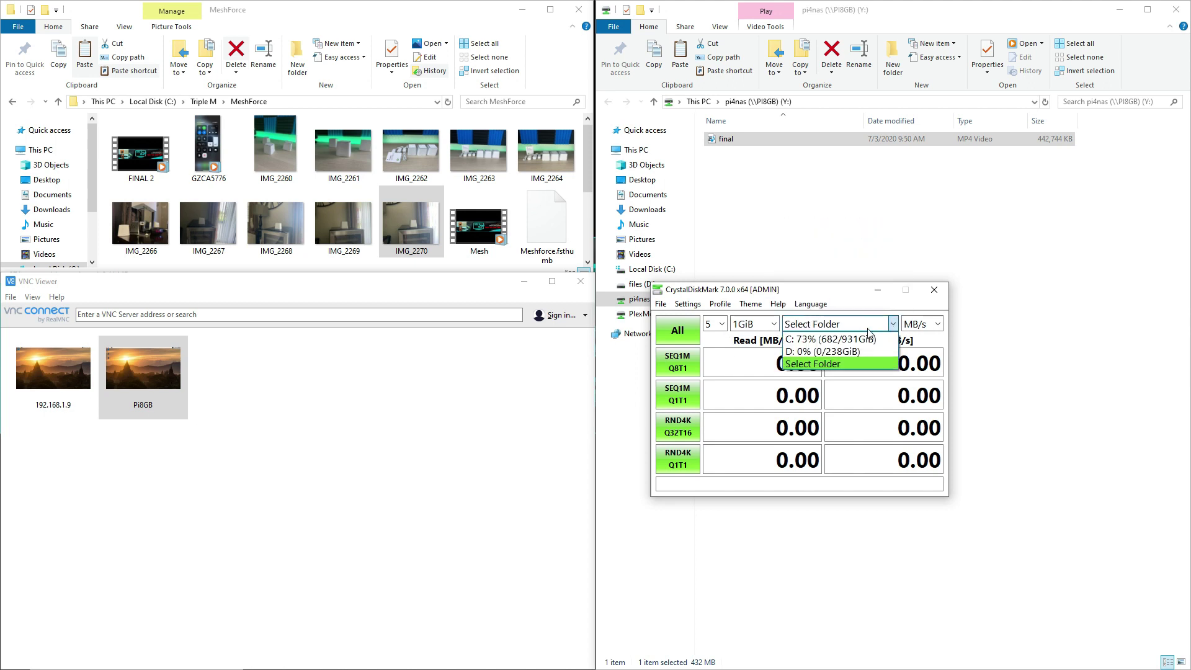
left_click(821, 365)
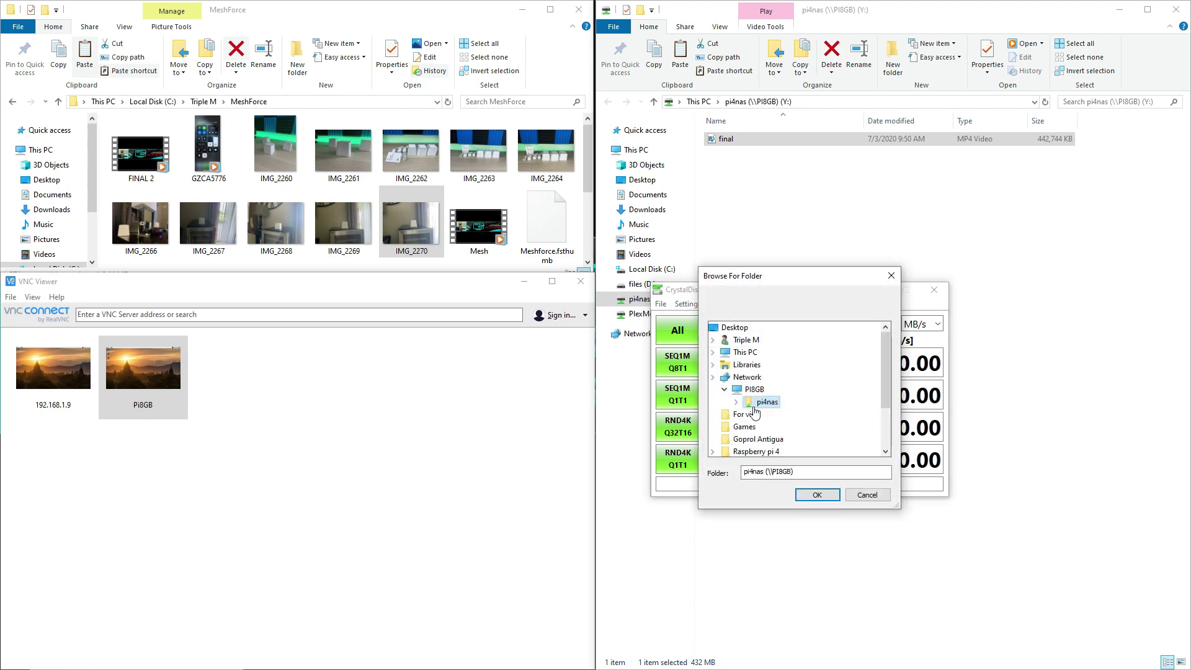
left_click(763, 401)
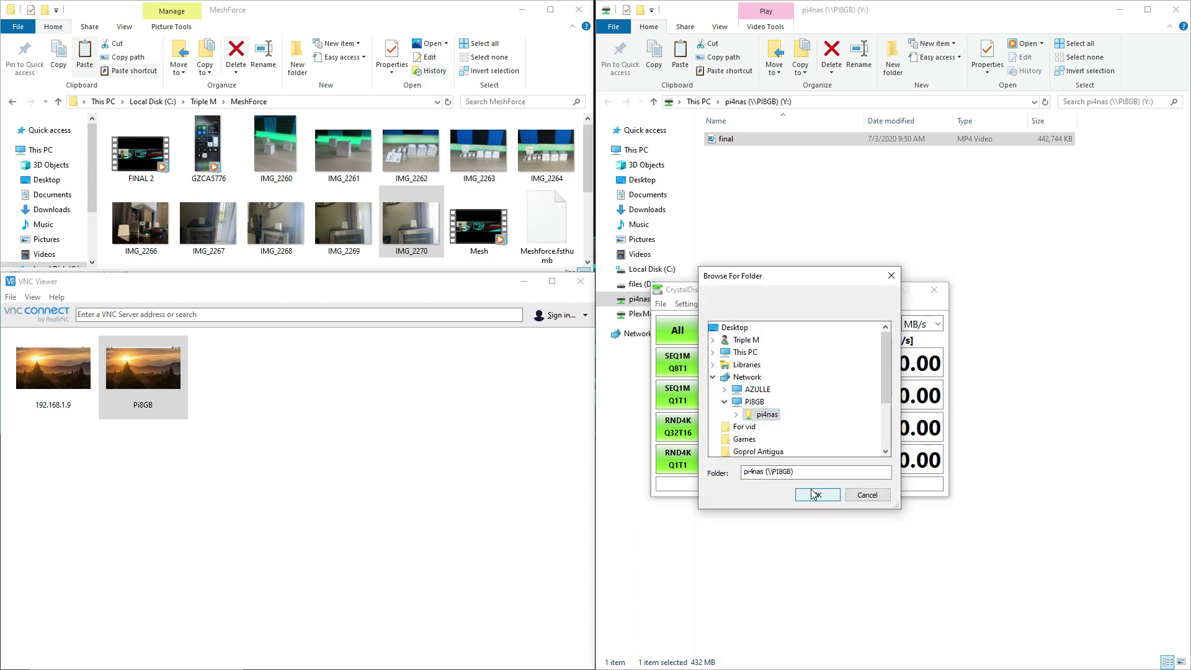
left_click(814, 494)
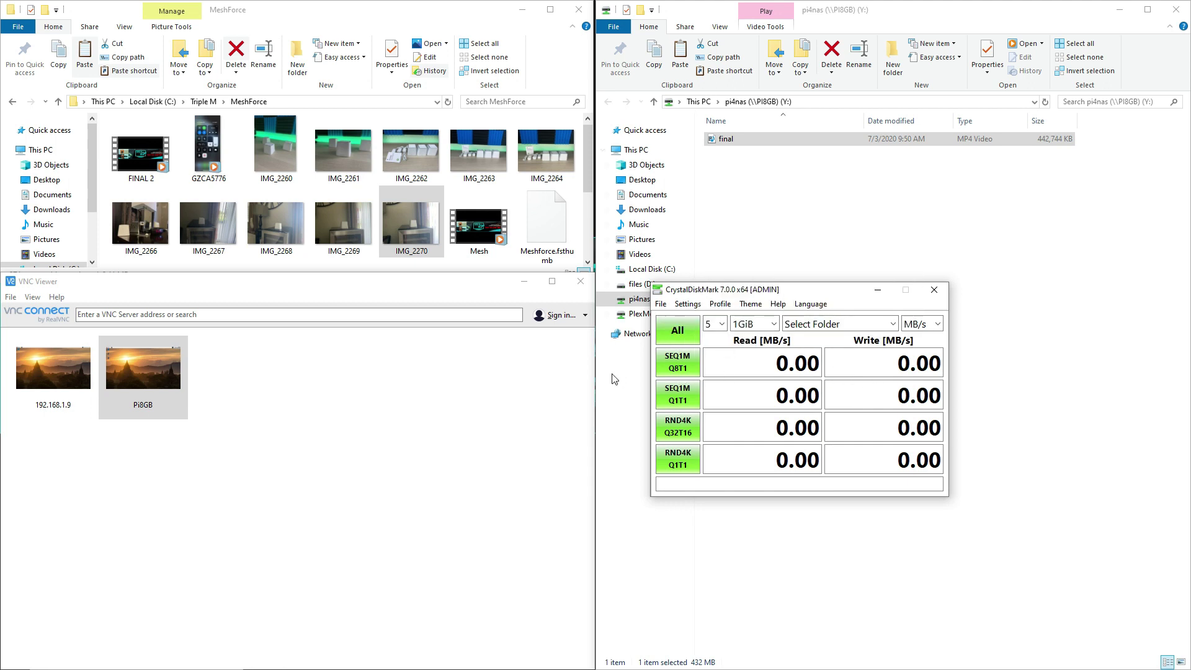
left_click(678, 366)
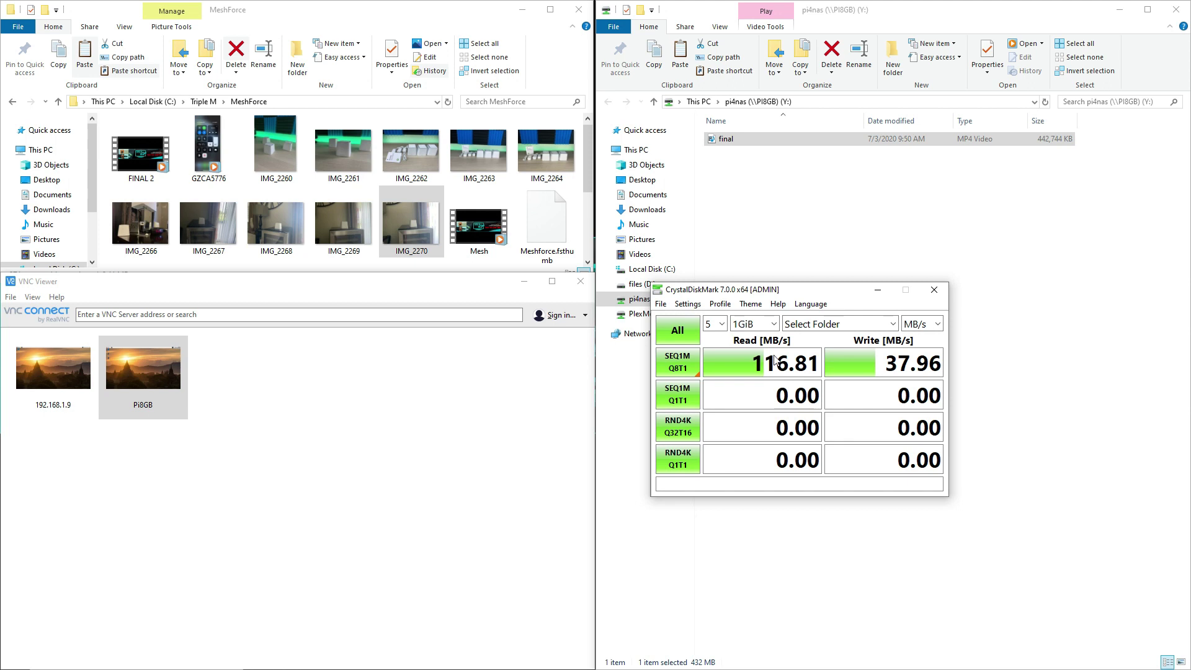
left_click(804, 141)
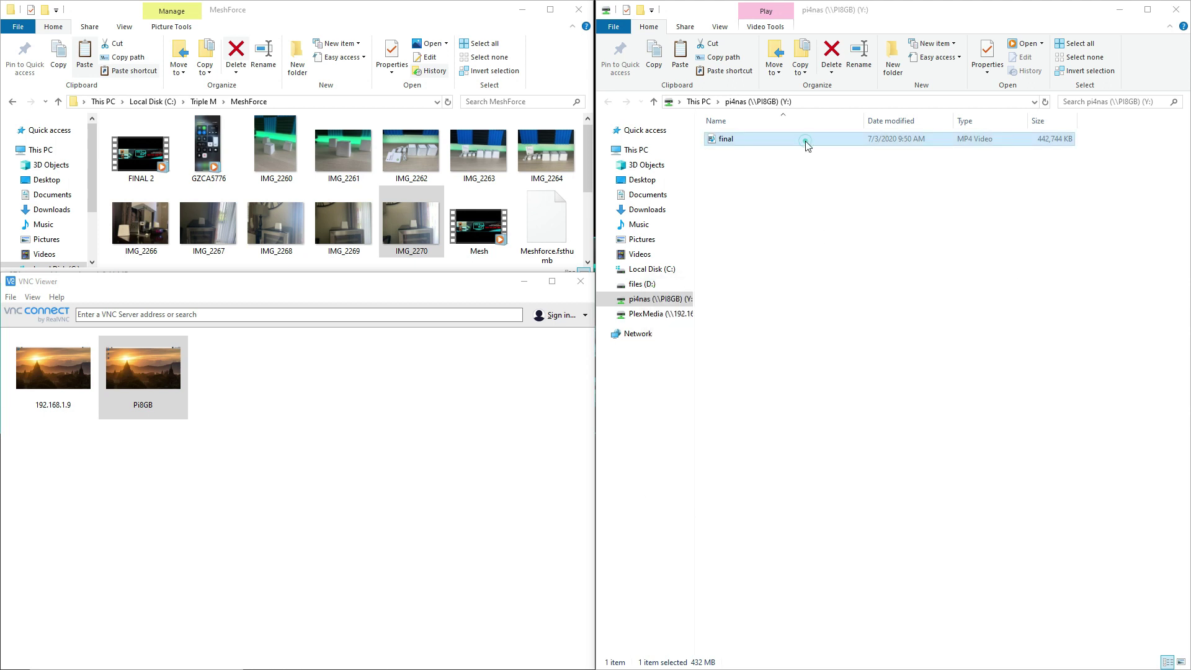
Copy the FINAL 2 video from MeshForce and paste it into the pi4nas drive.
left_click(155, 160)
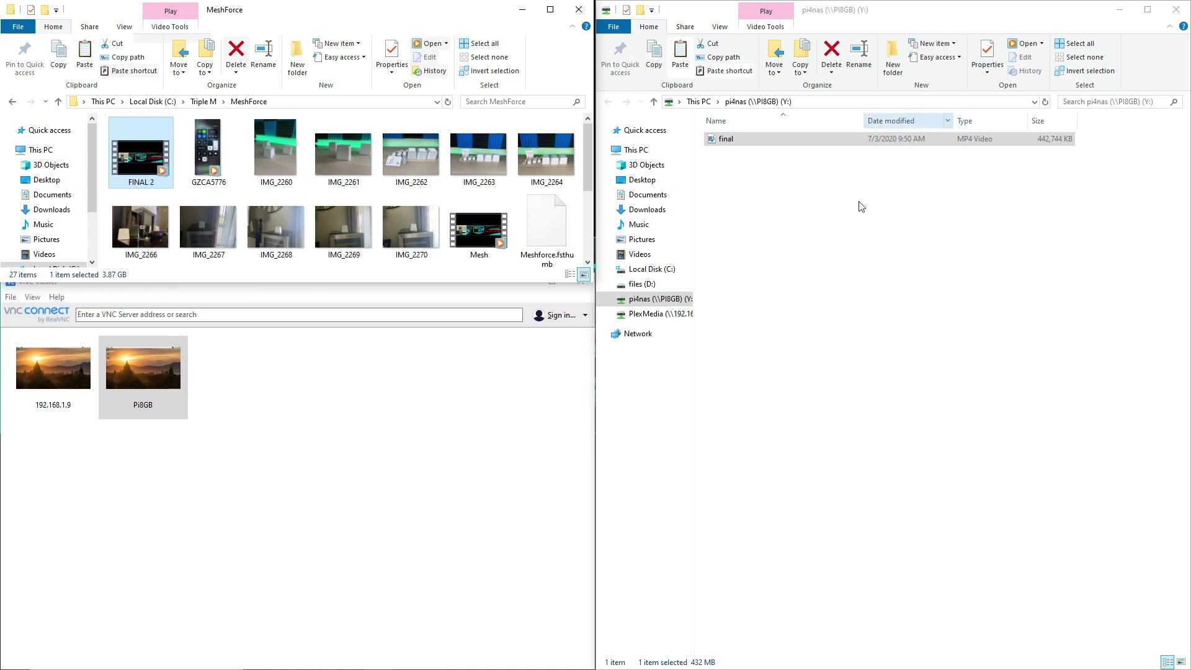
left_click(824, 233)
right_click(823, 233)
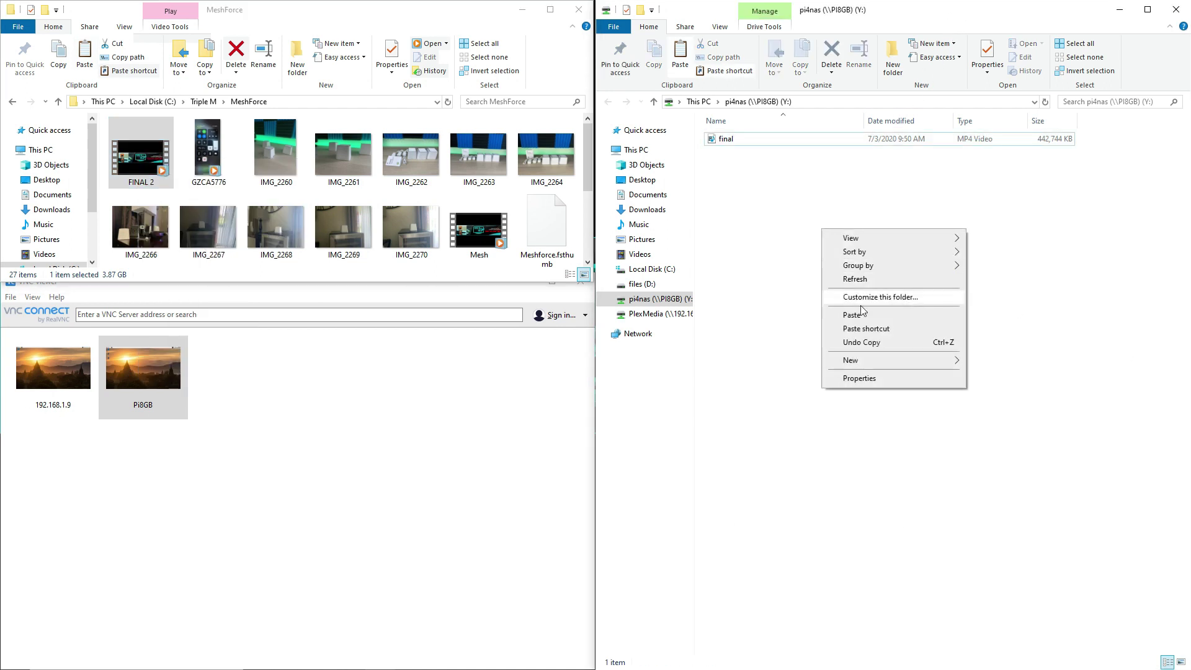
left_click(863, 315)
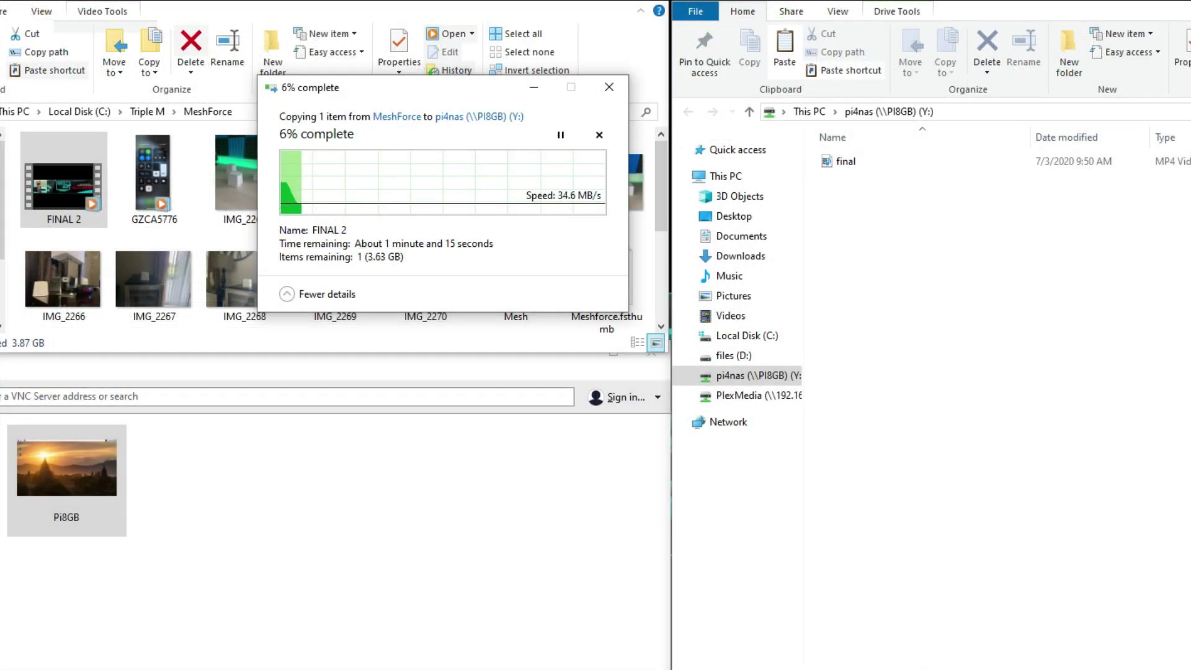
Close the CrystalDiskMark benchmark results window.
key("alt+Tab")
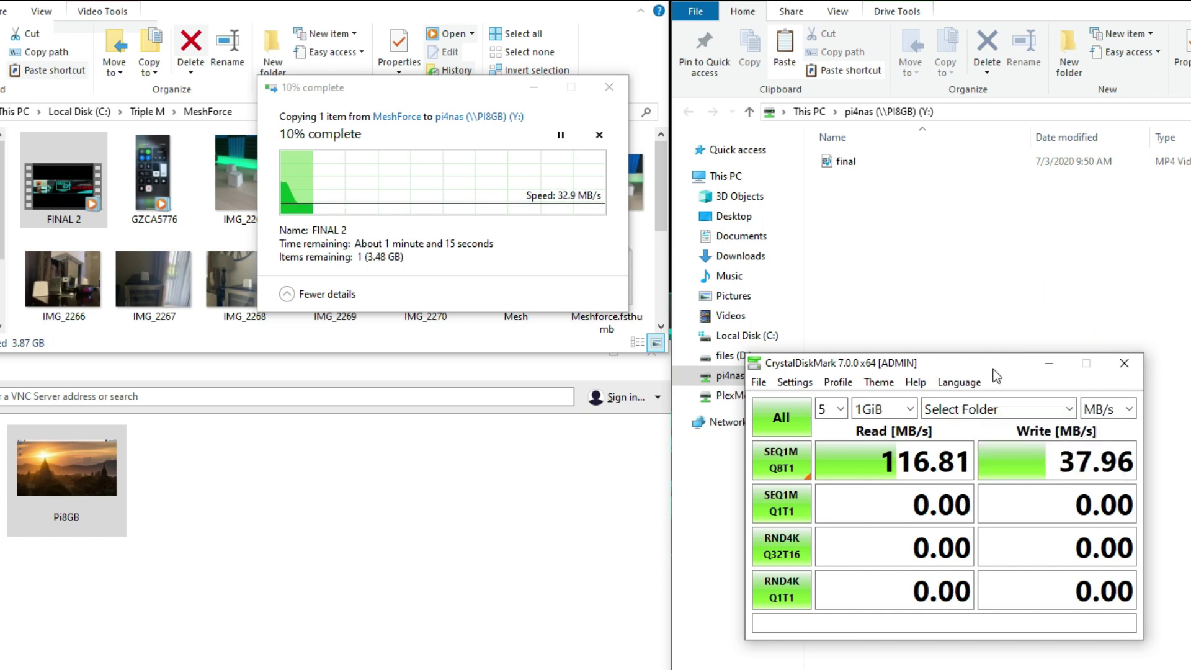
left_click_drag(992, 370, 821, 524)
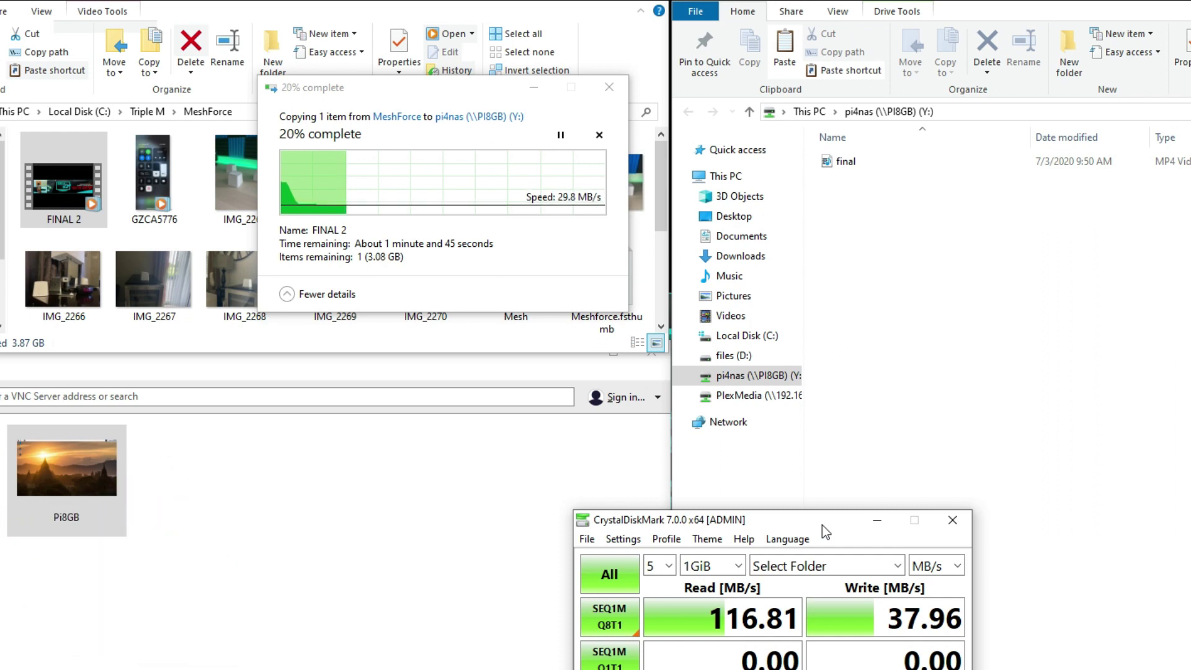
left_click(426, 566)
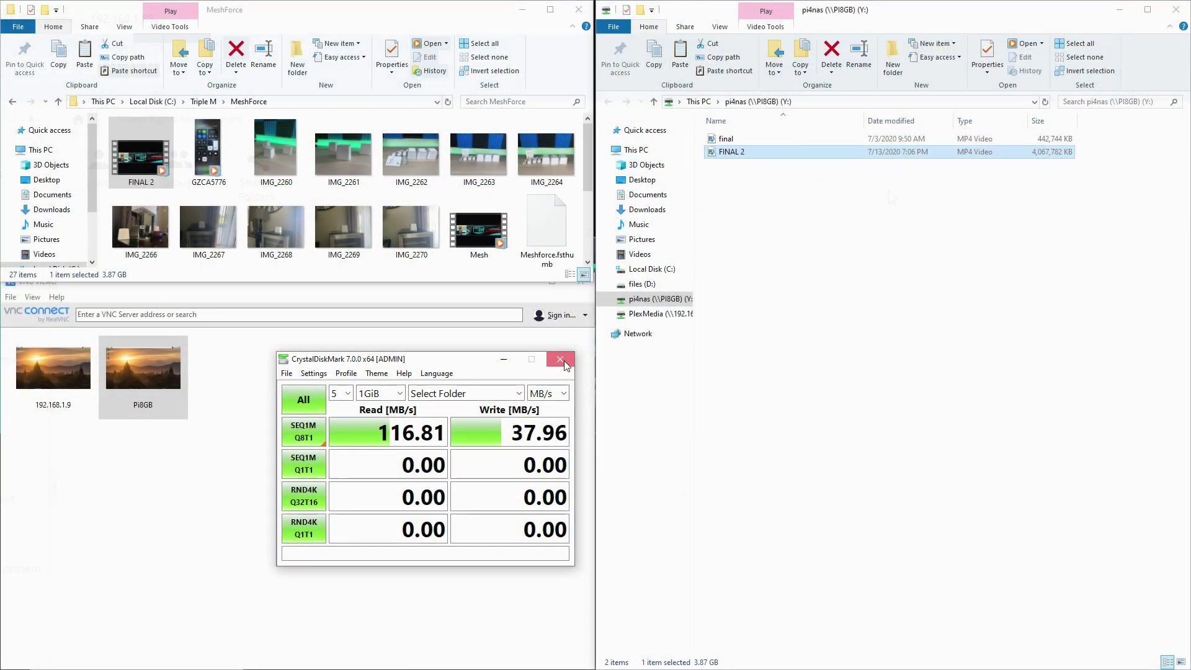
left_click(560, 360)
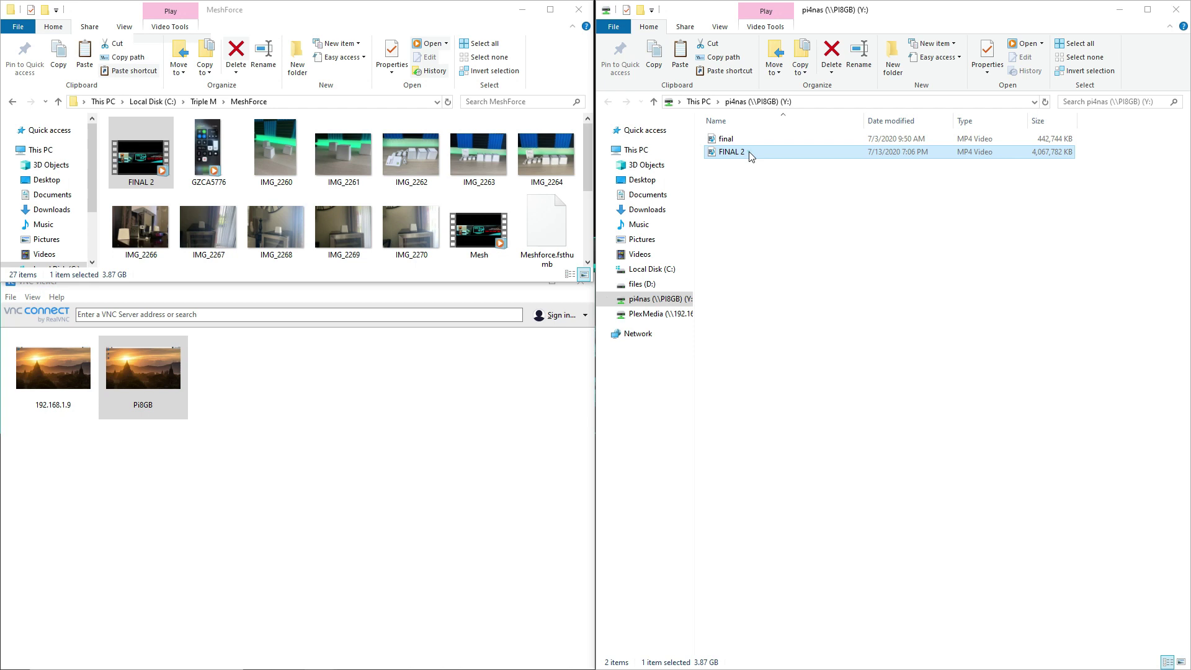
Play FINAL 2 from Y: and skip around it, at roughly 5:30, 9:00, 10:30, then 3:30.
left_click(11, 99)
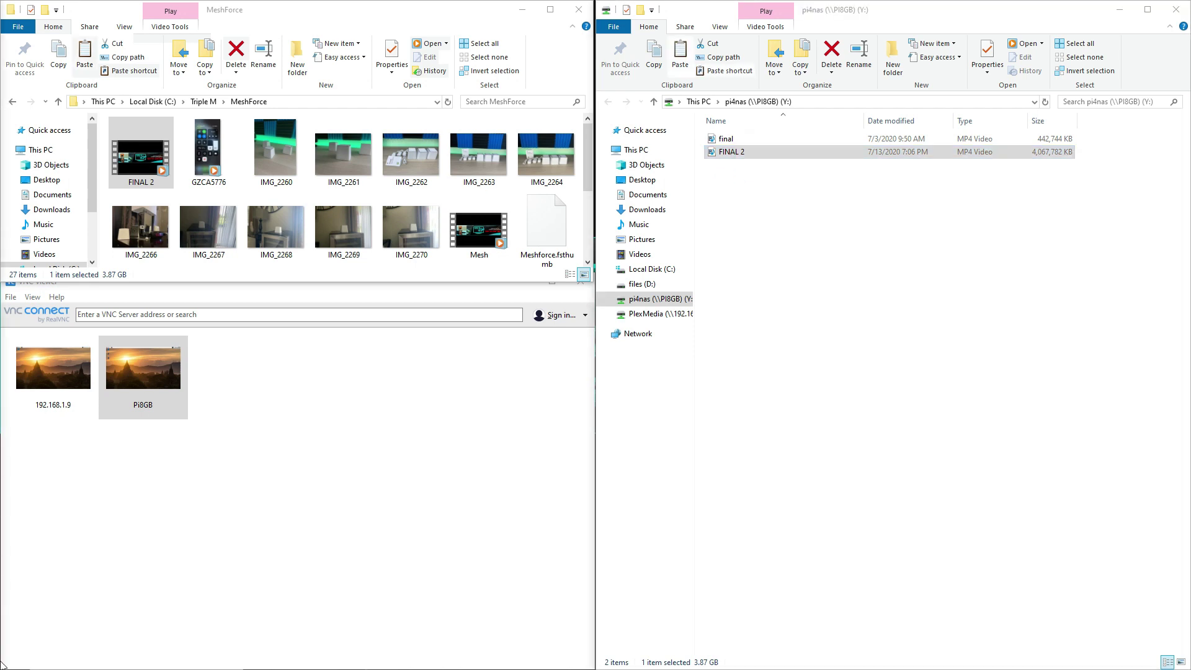
key("Return")
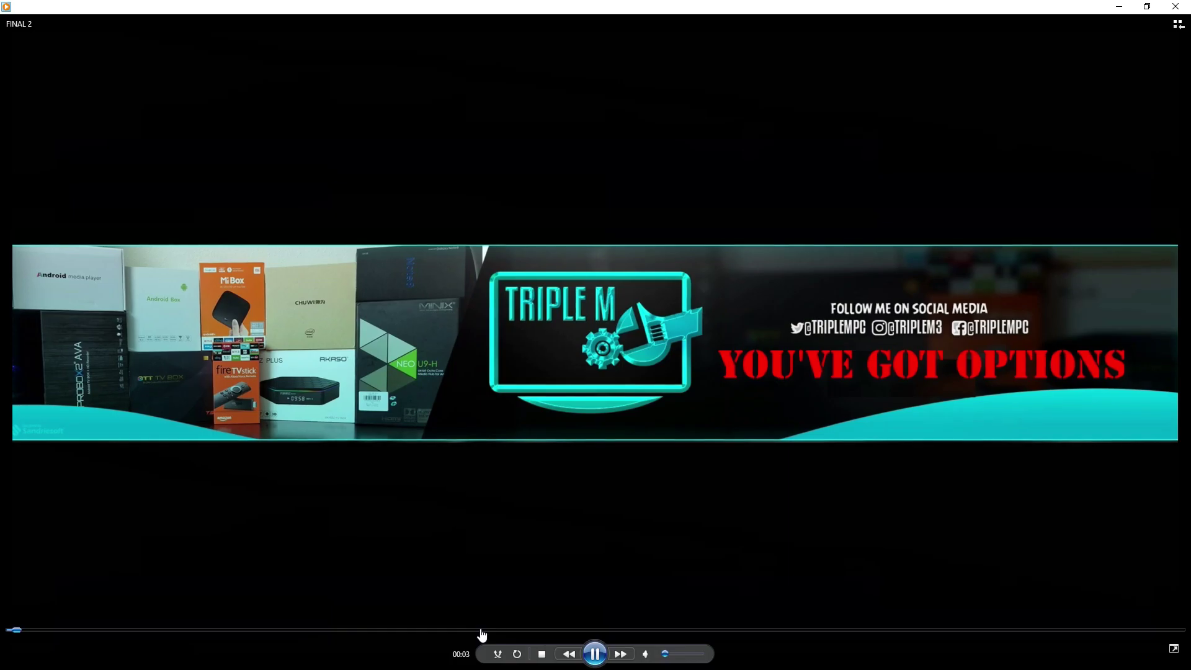
left_click(484, 629)
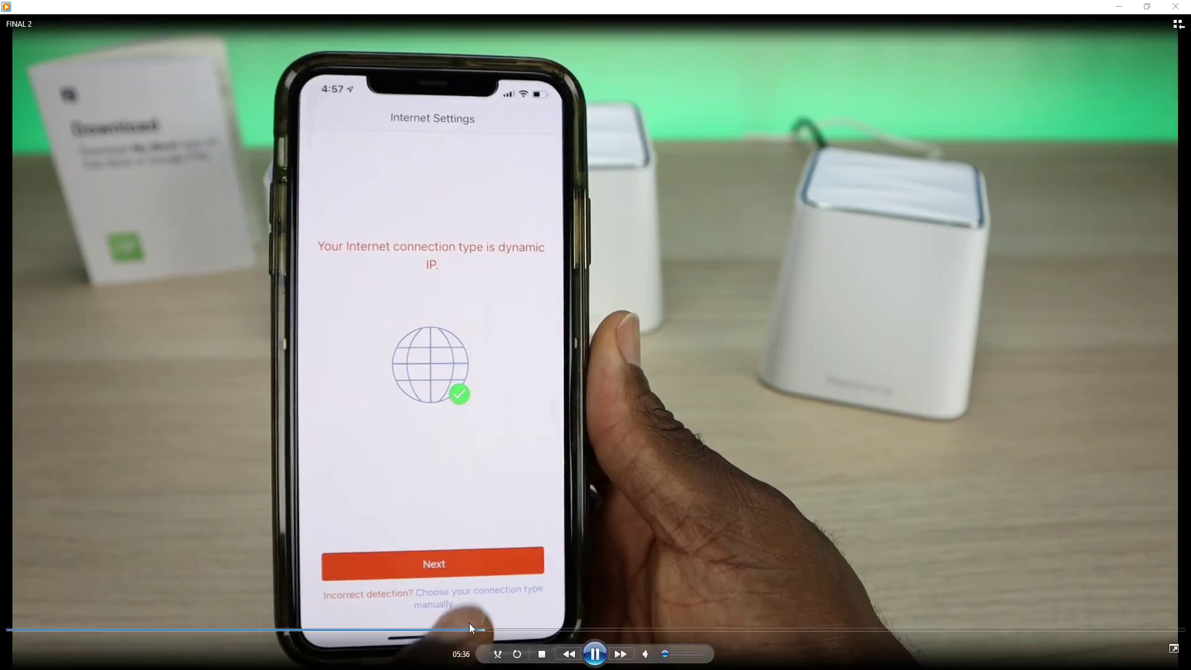
left_click(795, 630)
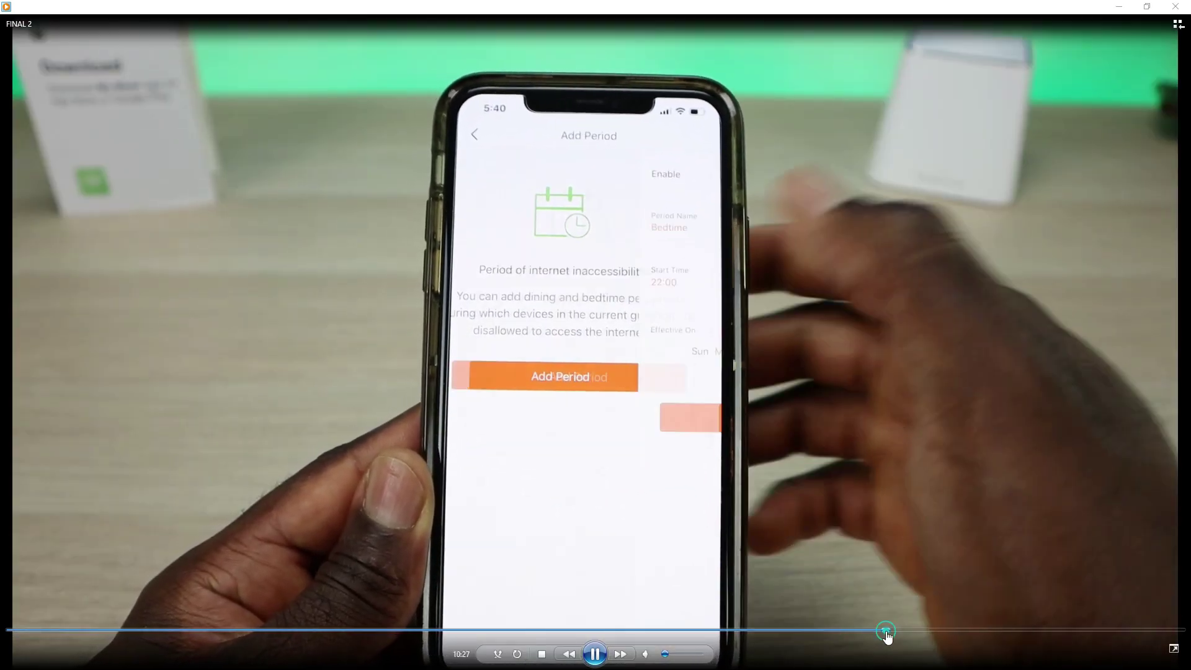
left_click(887, 629)
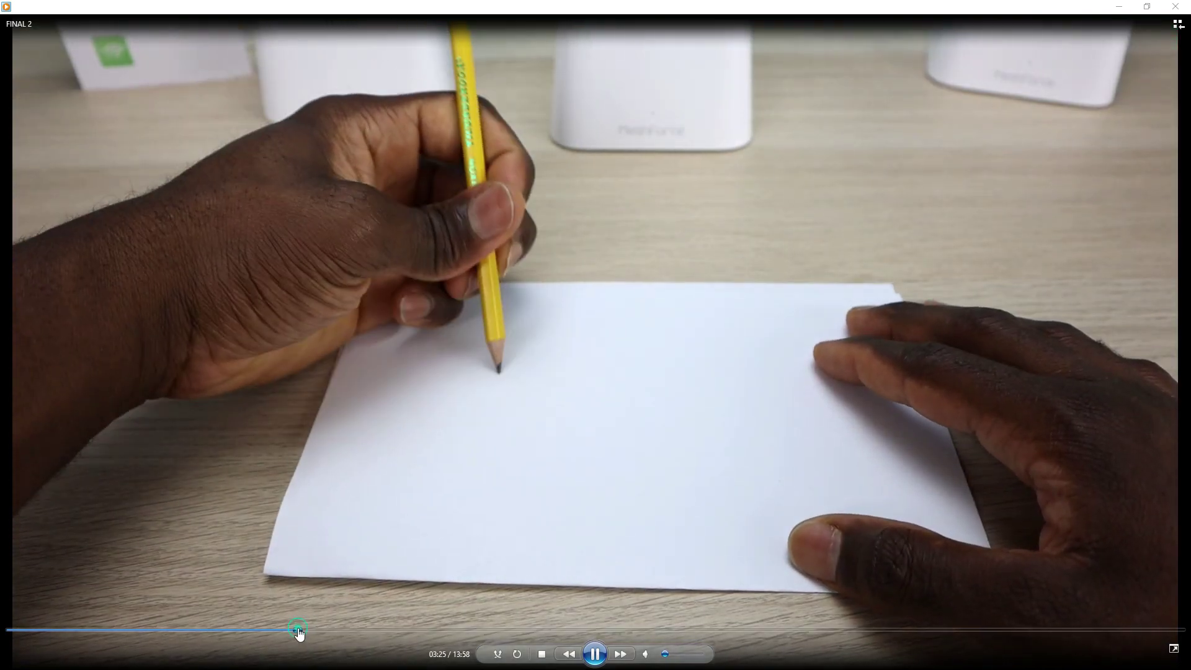
left_click(300, 629)
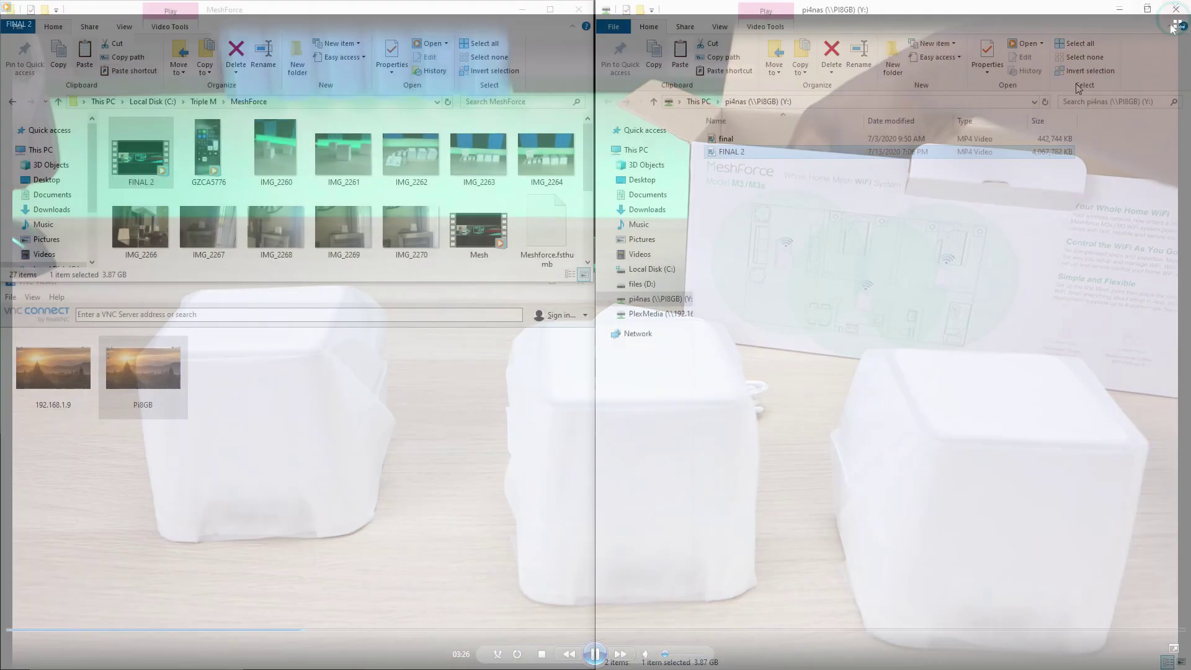